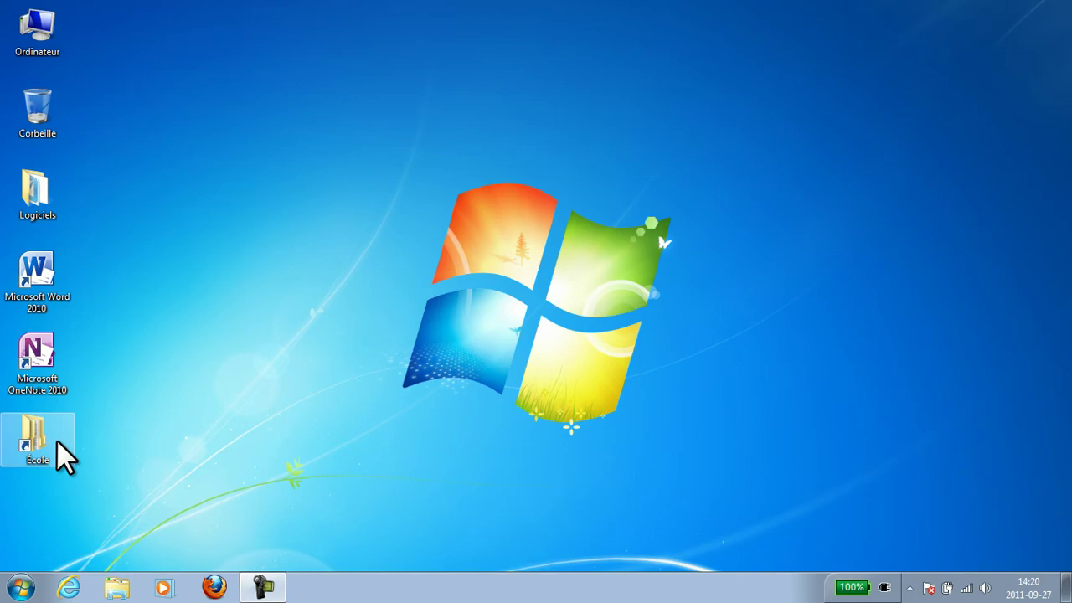
Open the École folder from the desktop and browse into its Français folder down to Exercices
{"action": "double_click", "coordinate": [58, 446]}
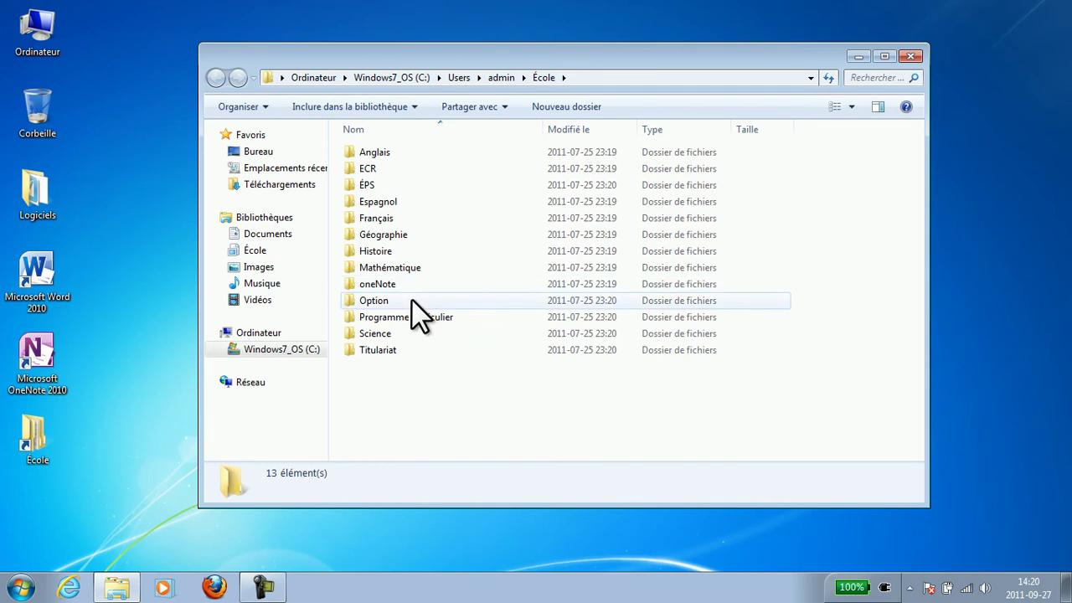
{"action": "double_click", "coordinate": [412, 220]}
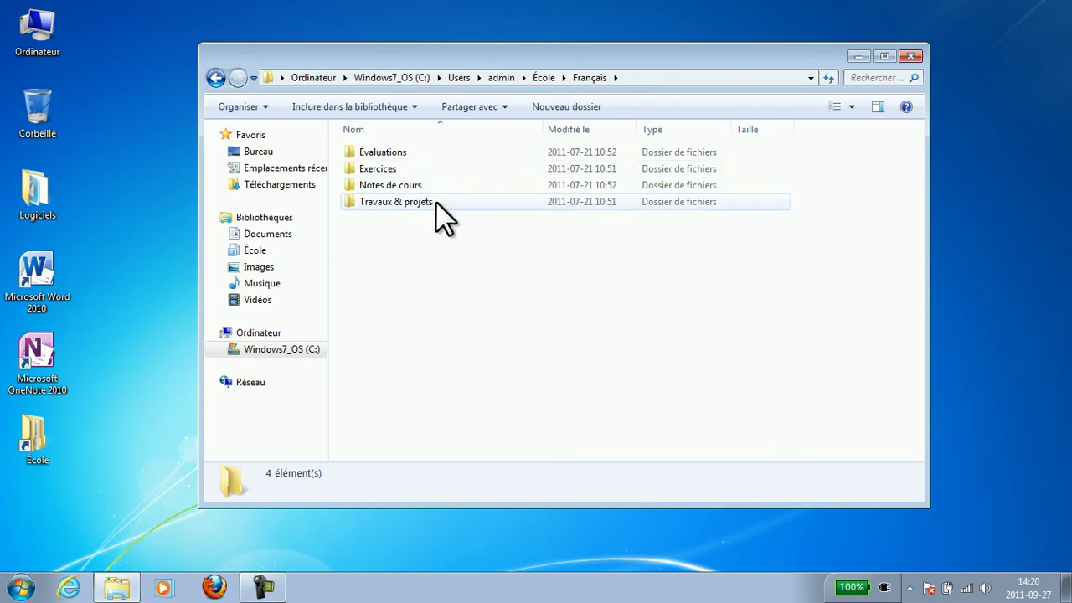
{"action": "left_click", "coordinate": [427, 166]}
{"action": "double_click", "coordinate": [428, 166]}
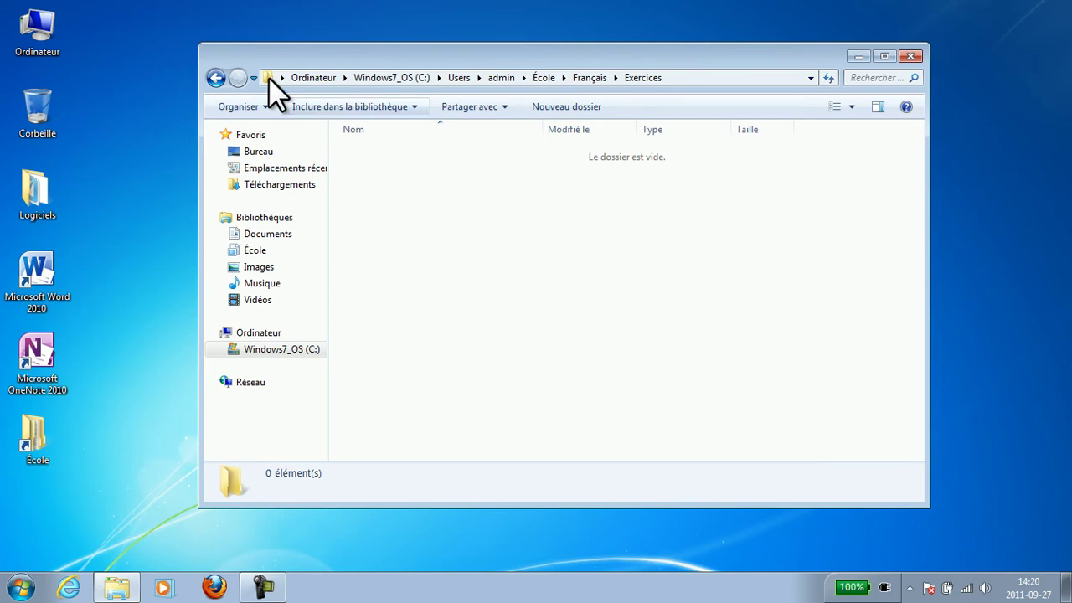
Navigate back from Exercices to École, moving back and forth between École and Français along the way
{"action": "left_click", "coordinate": [213, 76]}
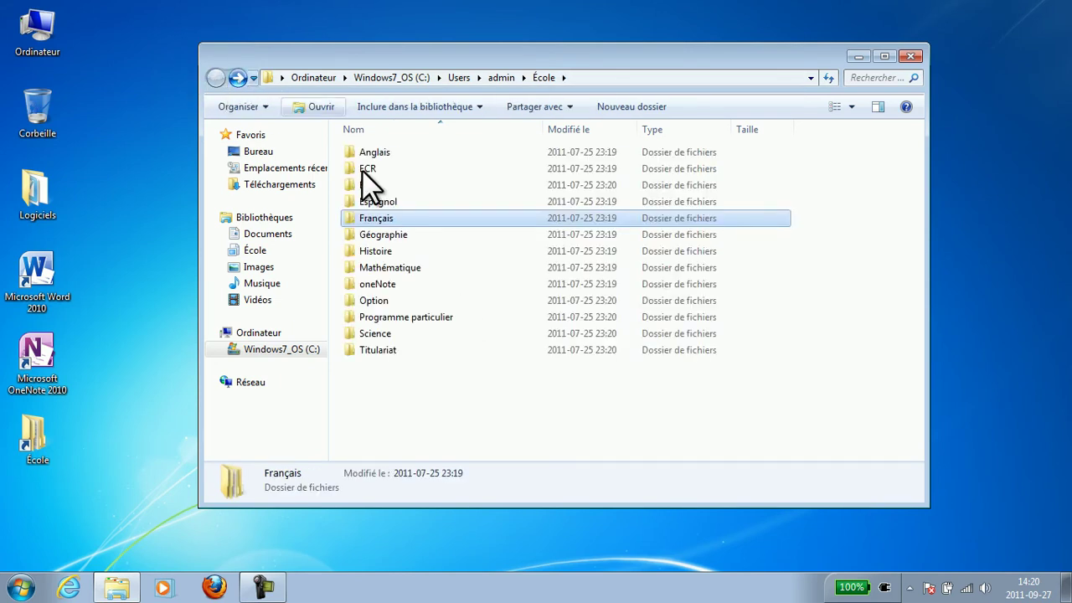
{"action": "double_click", "coordinate": [368, 219]}
{"action": "left_click", "coordinate": [215, 78]}
{"action": "left_click", "coordinate": [237, 78]}
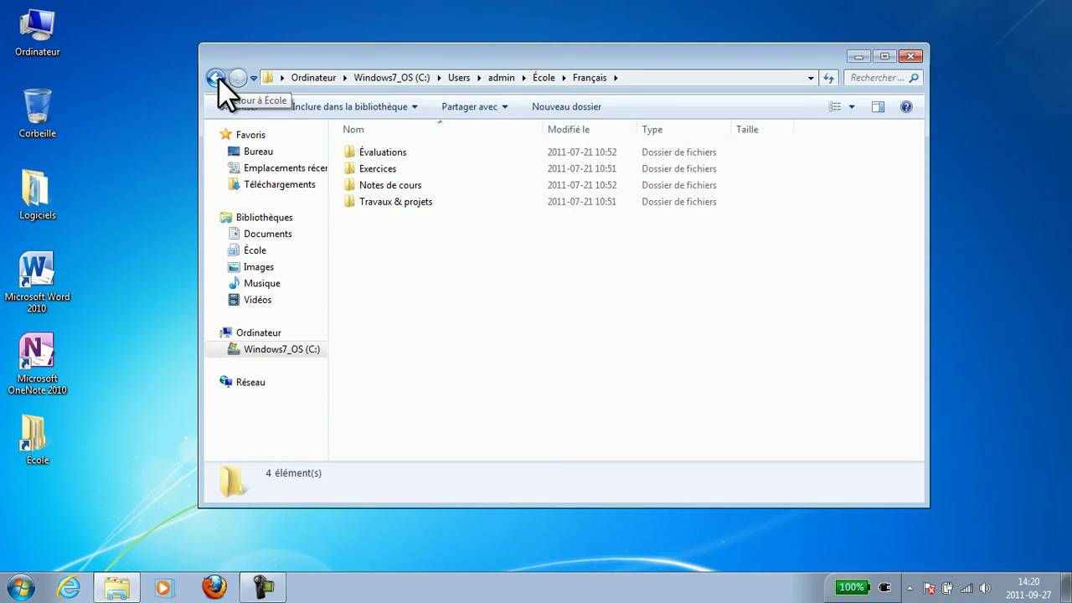
{"action": "left_click", "coordinate": [215, 77]}
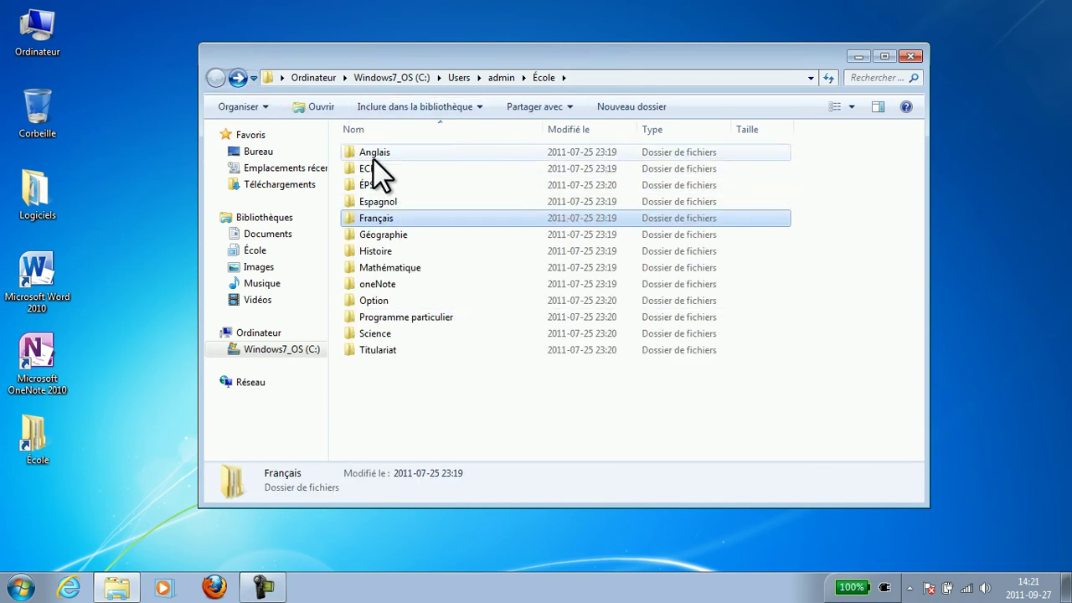
Rename the Espagnol folder in École as Chimie
{"action": "left_click", "coordinate": [397, 204]}
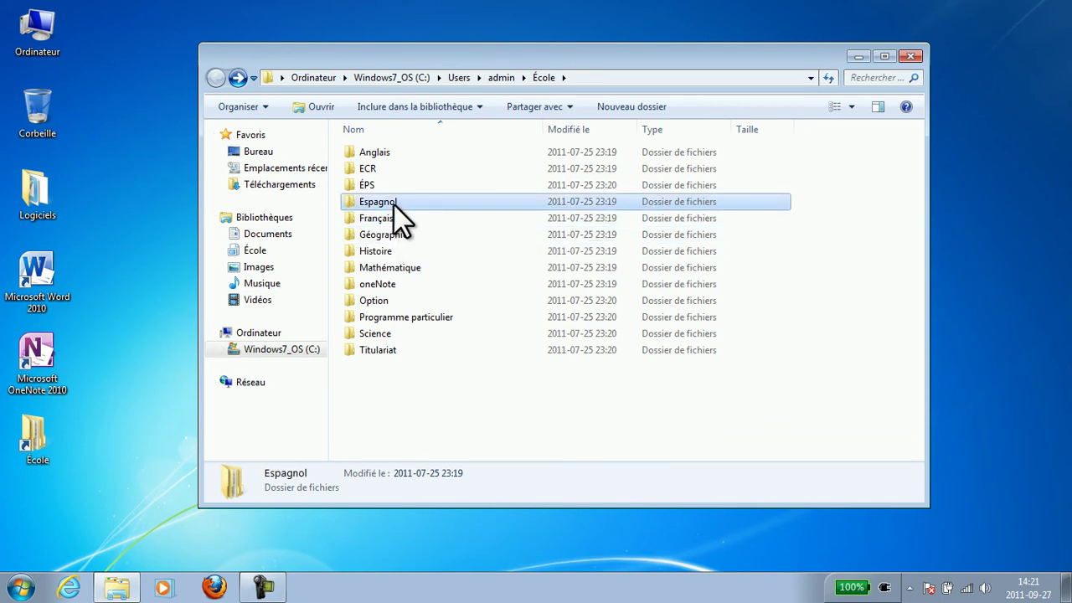
{"action": "right_click", "coordinate": [400, 220]}
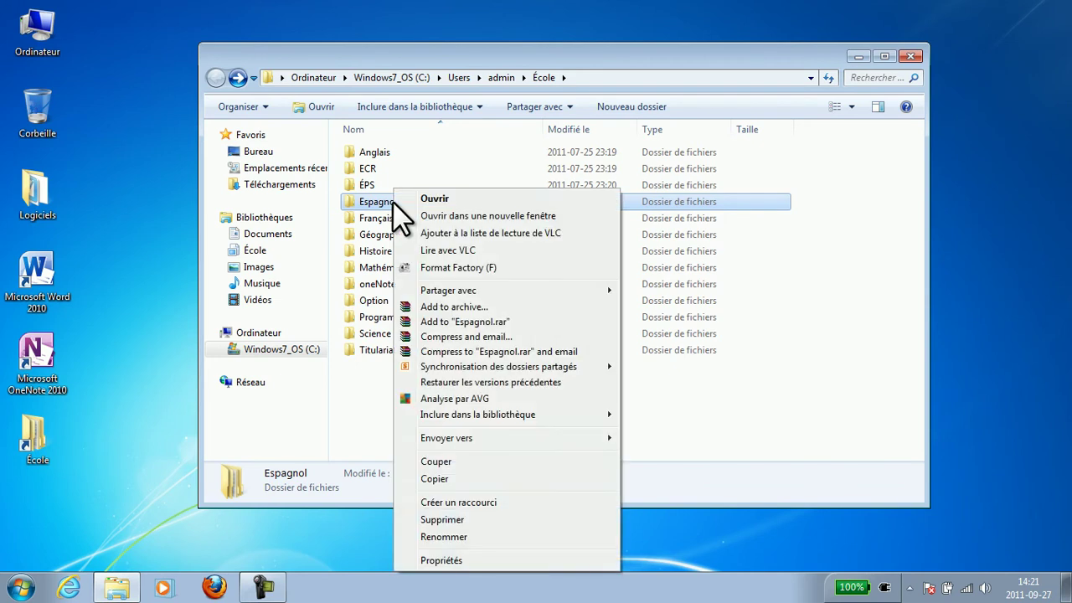
{"action": "left_click", "coordinate": [456, 536]}
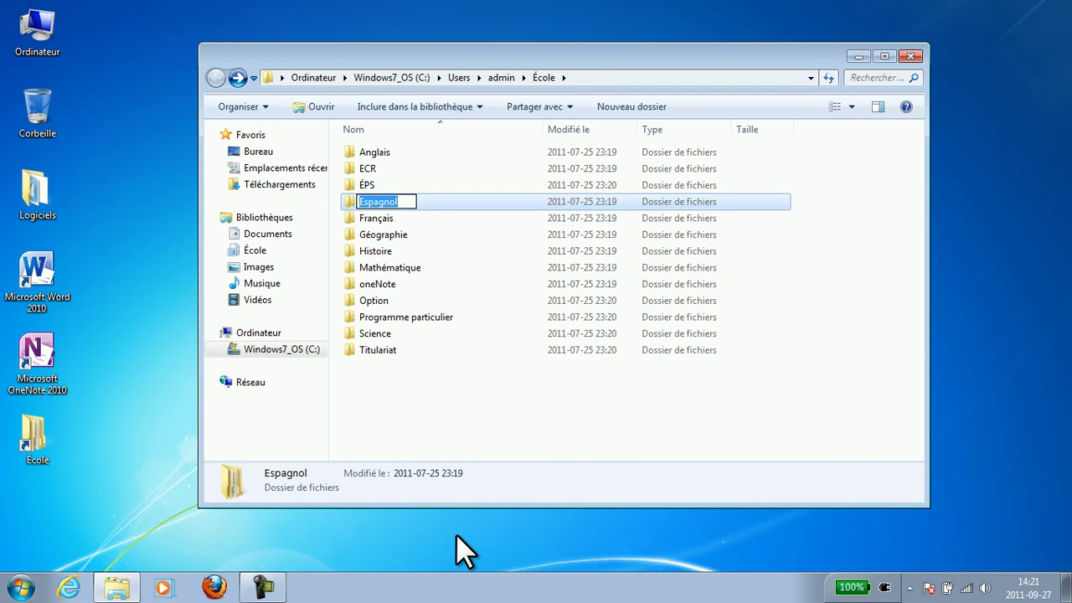
{"action": "type", "text": "Chimie"}
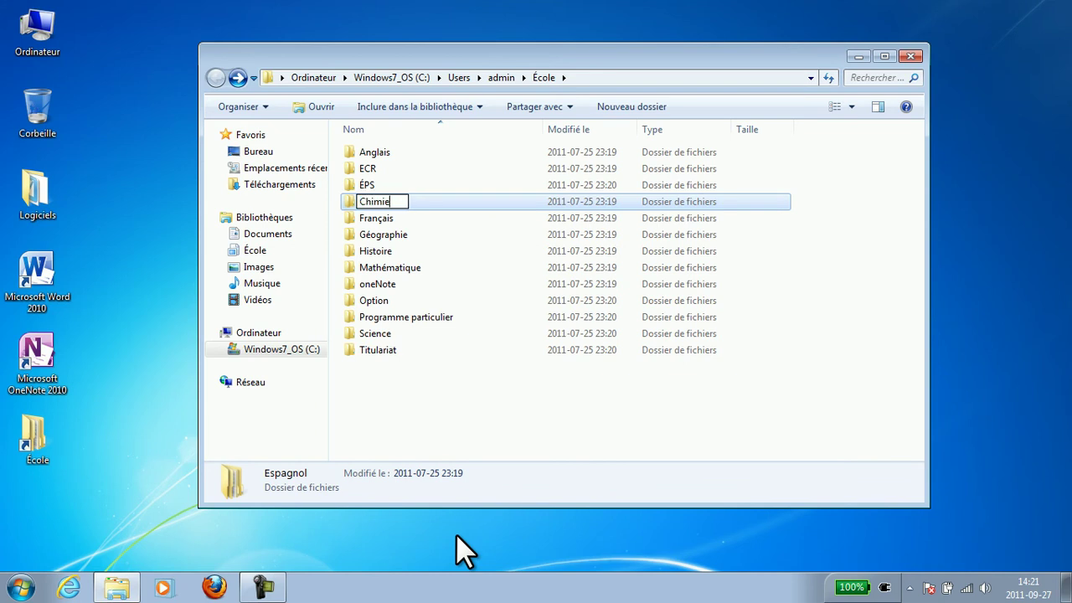
{"action": "left_click", "coordinate": [448, 419]}
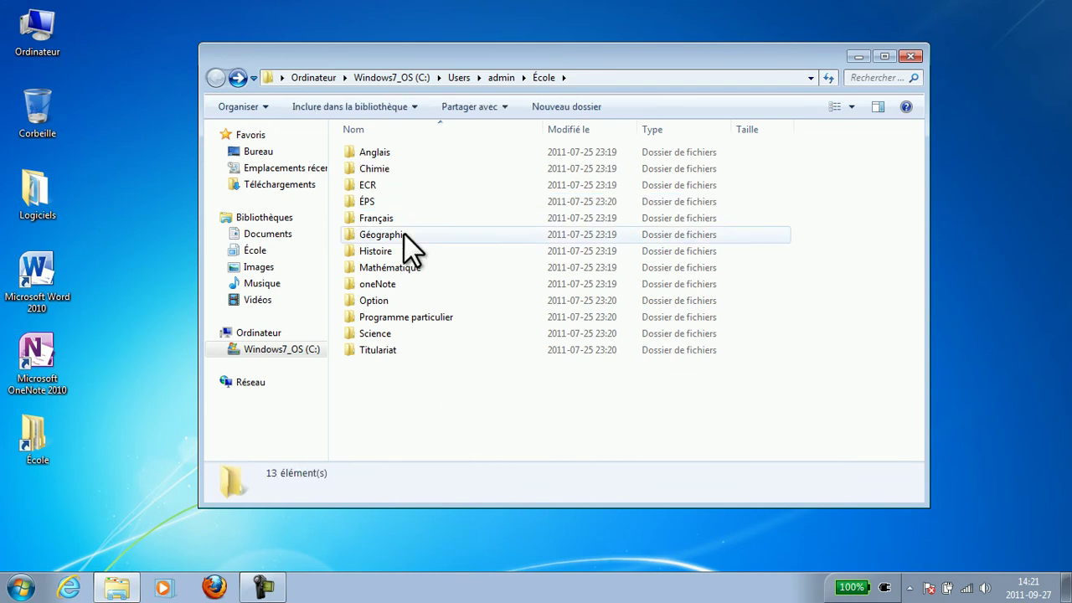
Rename the Chimie folder in École as Espagnol
{"action": "left_click", "coordinate": [387, 171]}
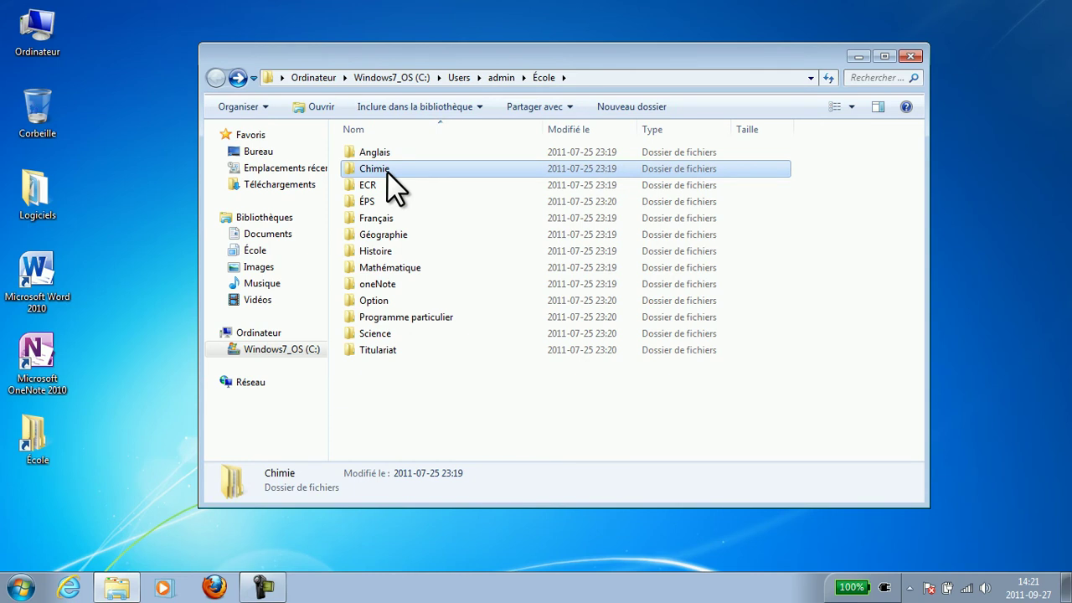
{"action": "left_click", "coordinate": [387, 172]}
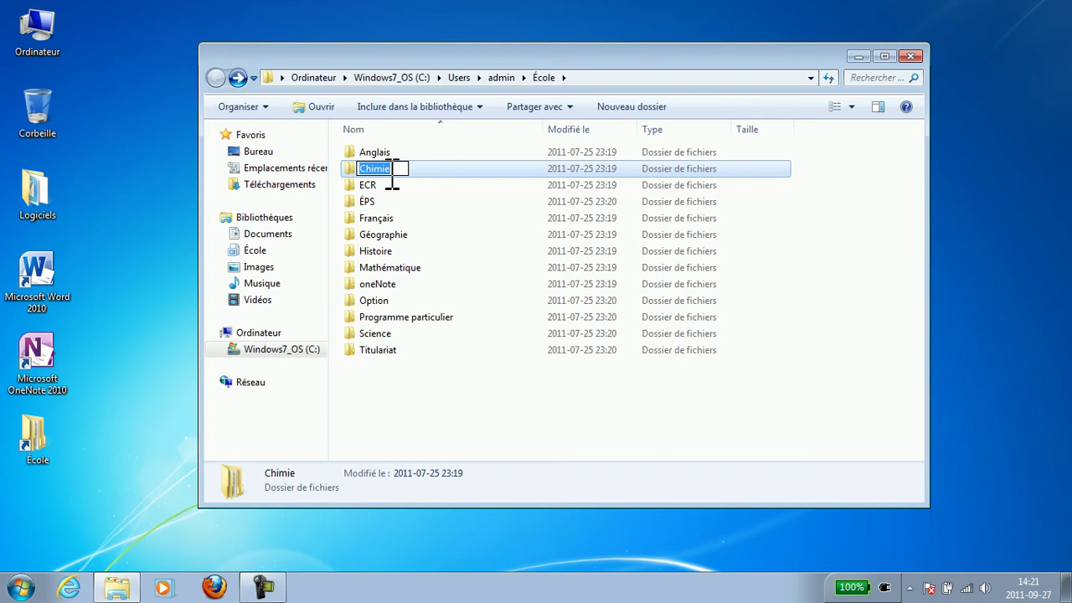
{"action": "type", "text": "Espagnol"}
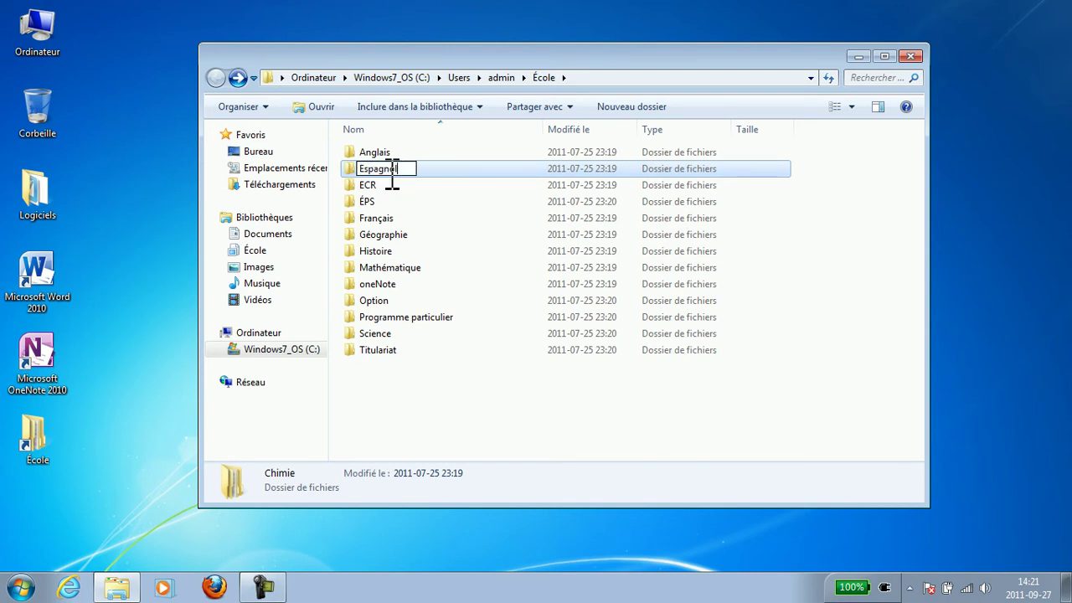
{"action": "left_click", "coordinate": [498, 371]}
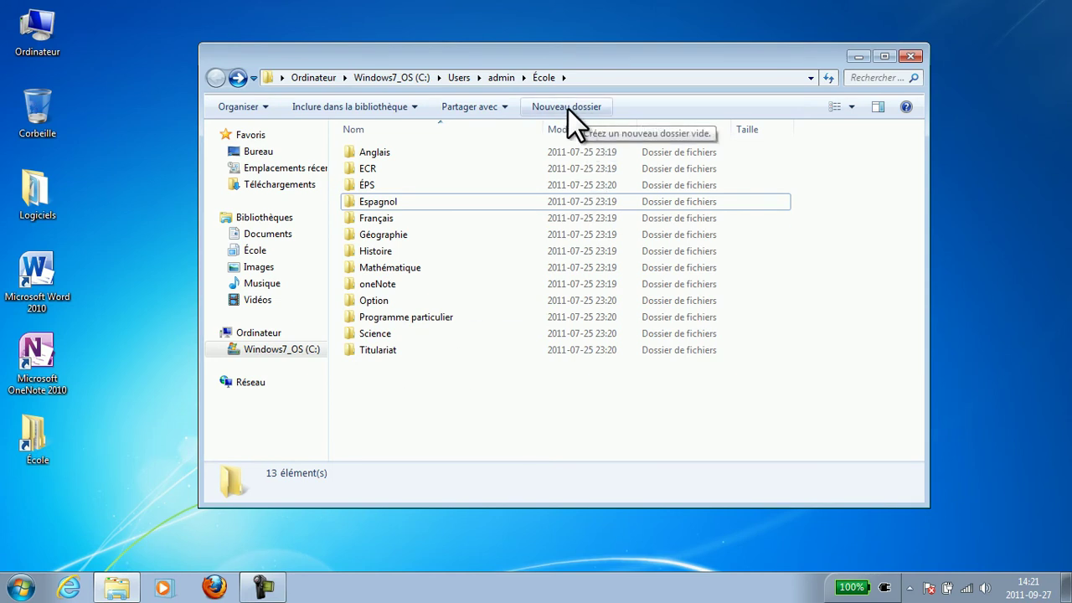
Create a new folder named Économie inside the École folder
{"action": "right_click", "coordinate": [397, 391]}
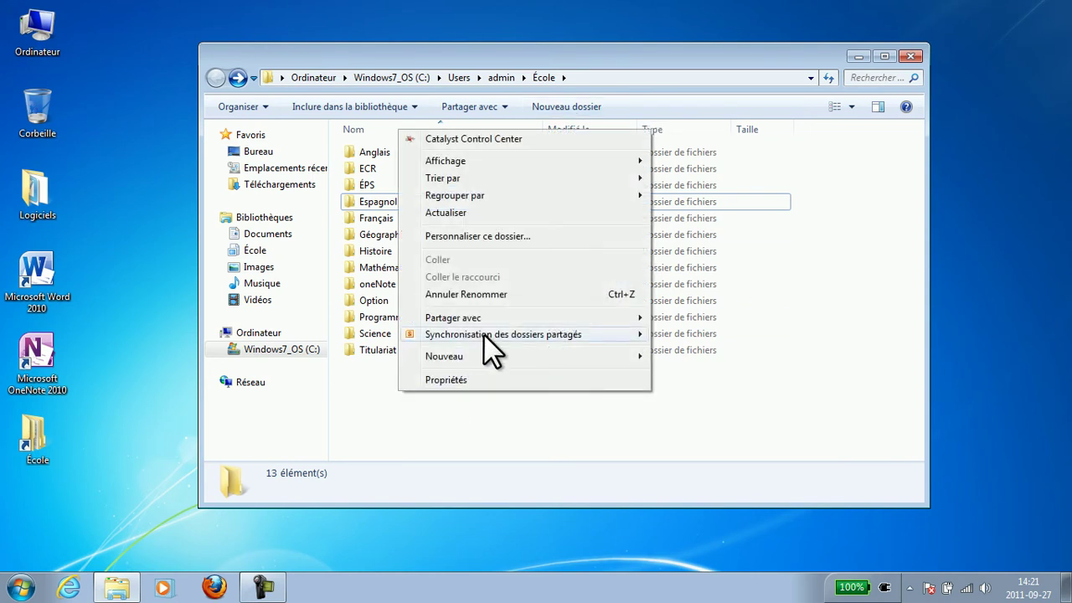
{"action": "mouse_move", "coordinate": [489, 352]}
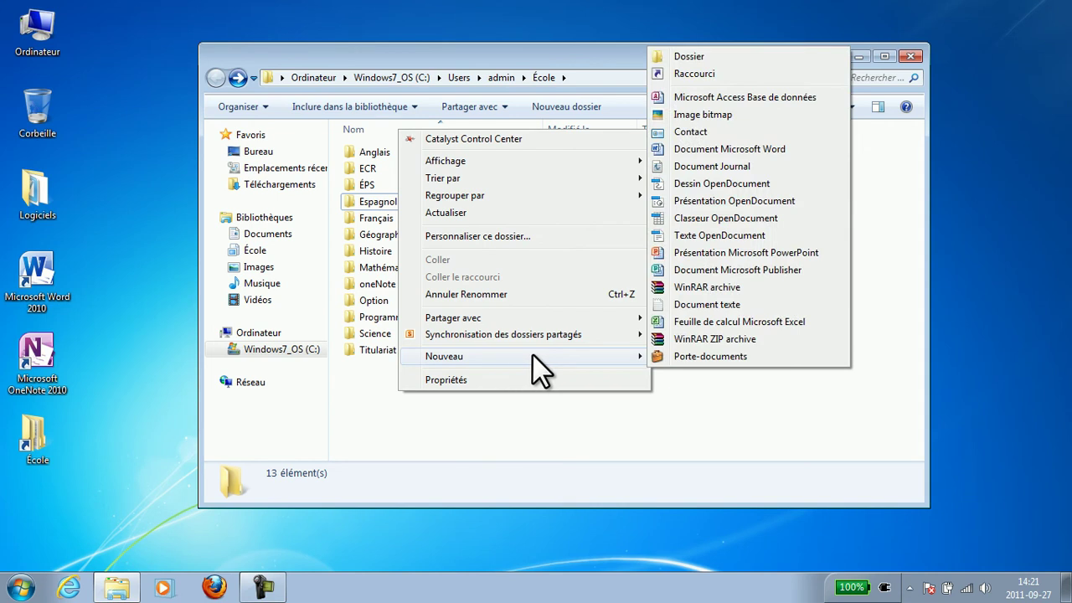
{"action": "left_click", "coordinate": [686, 62]}
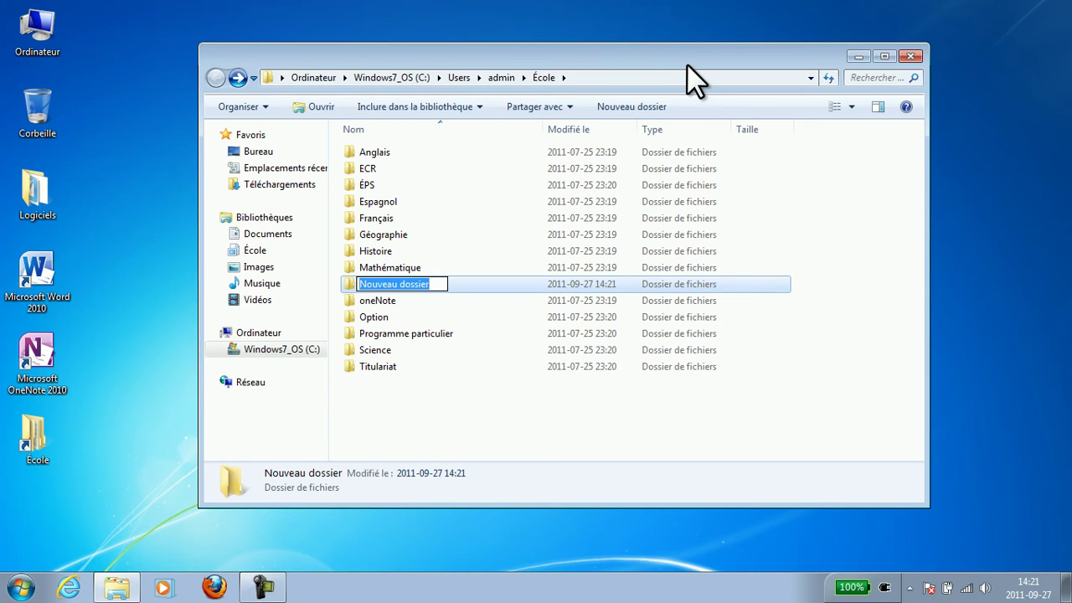
{"action": "type", "text": "É"}
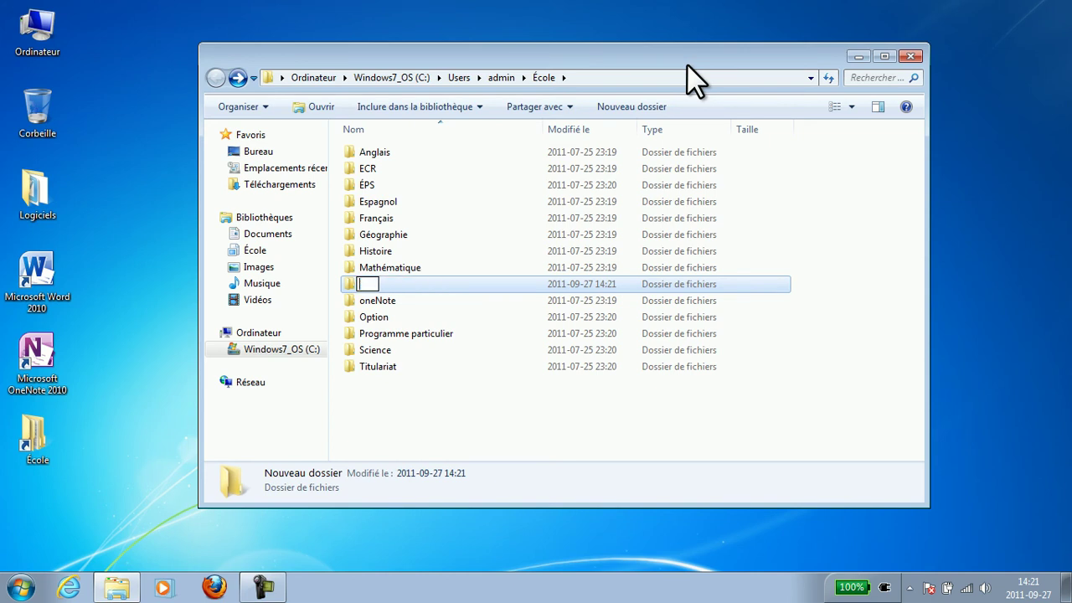
{"action": "type", "text": "conomie"}
{"action": "left_click", "coordinate": [472, 316]}
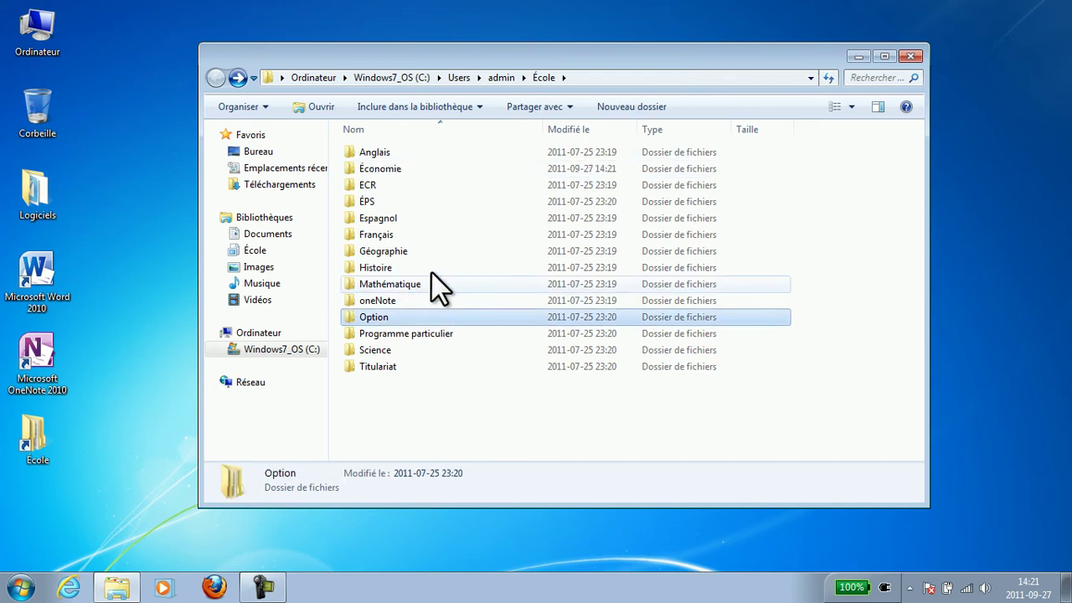
Open the Économie folder and create a subfolder named Évaluation in it
{"action": "left_click", "coordinate": [404, 168]}
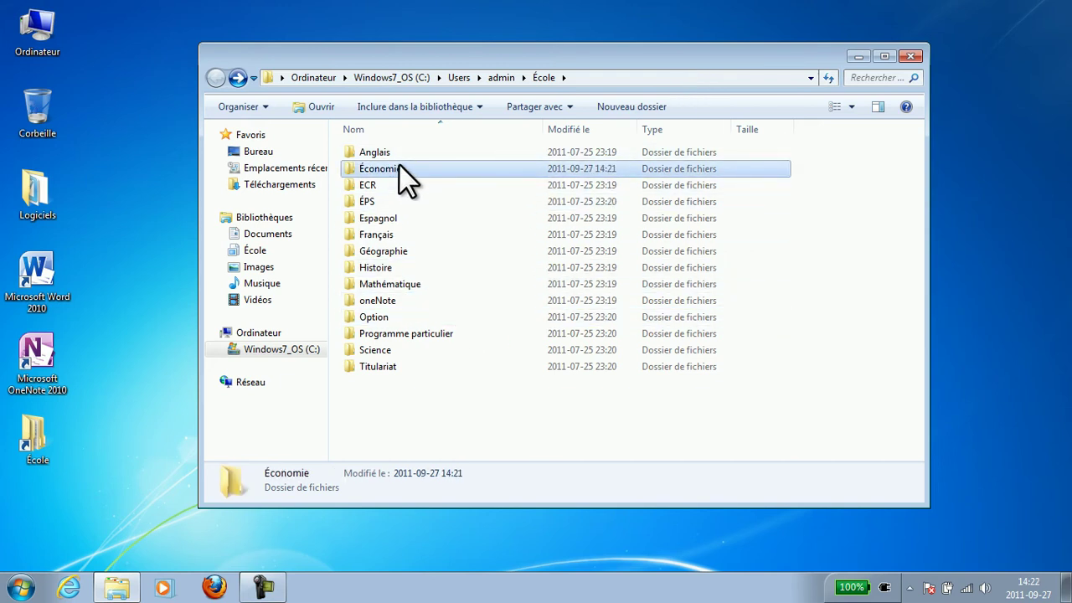
{"action": "double_click", "coordinate": [400, 168]}
{"action": "right_click", "coordinate": [403, 185]}
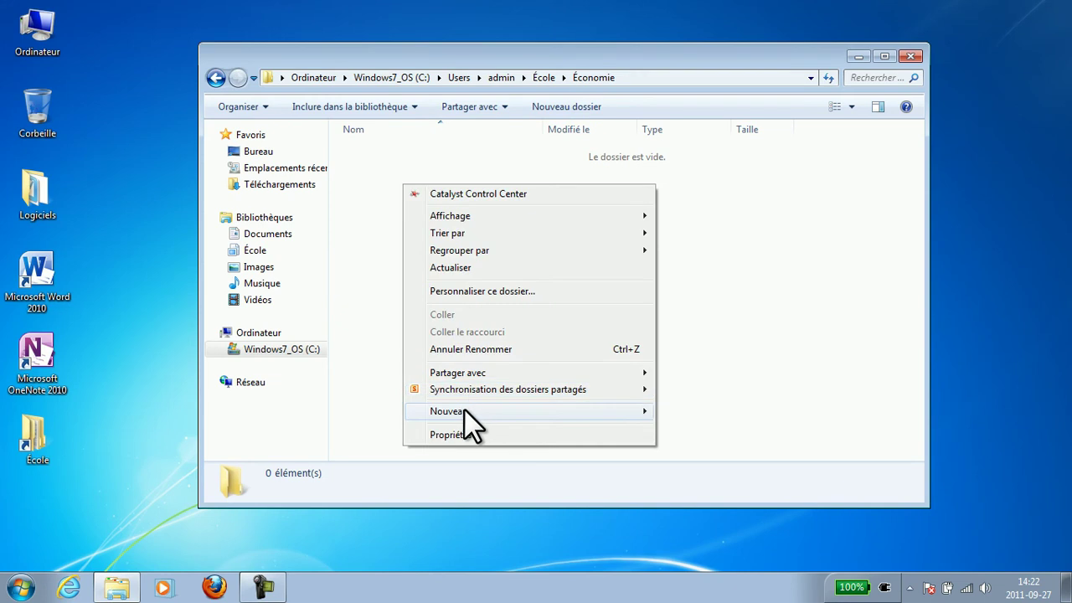
{"action": "mouse_move", "coordinate": [464, 409]}
{"action": "left_click", "coordinate": [725, 111]}
{"action": "type", "text": "É"}
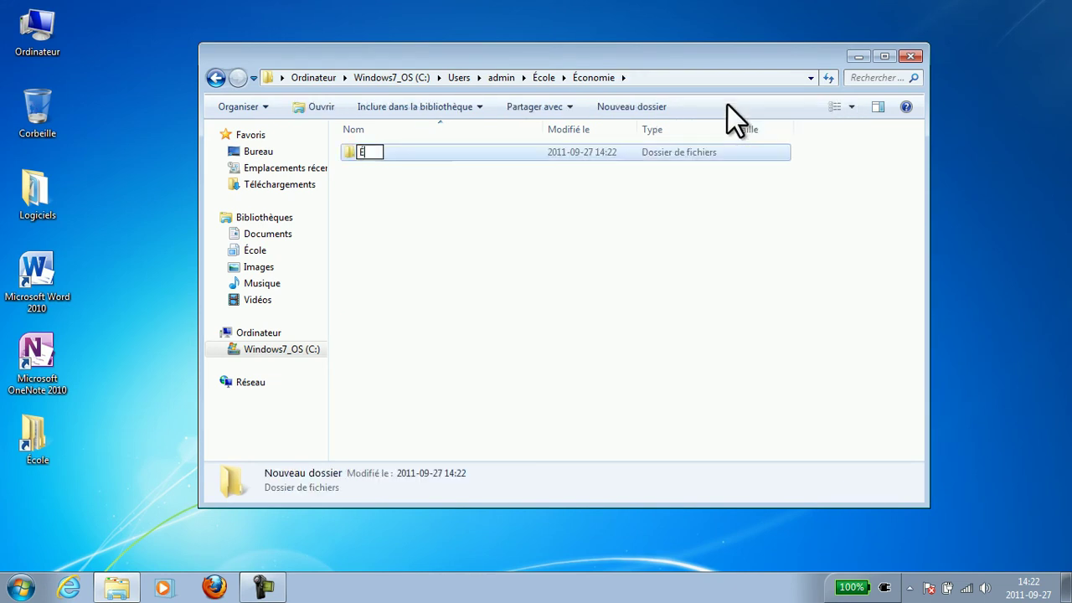
{"action": "type", "text": "valuation"}
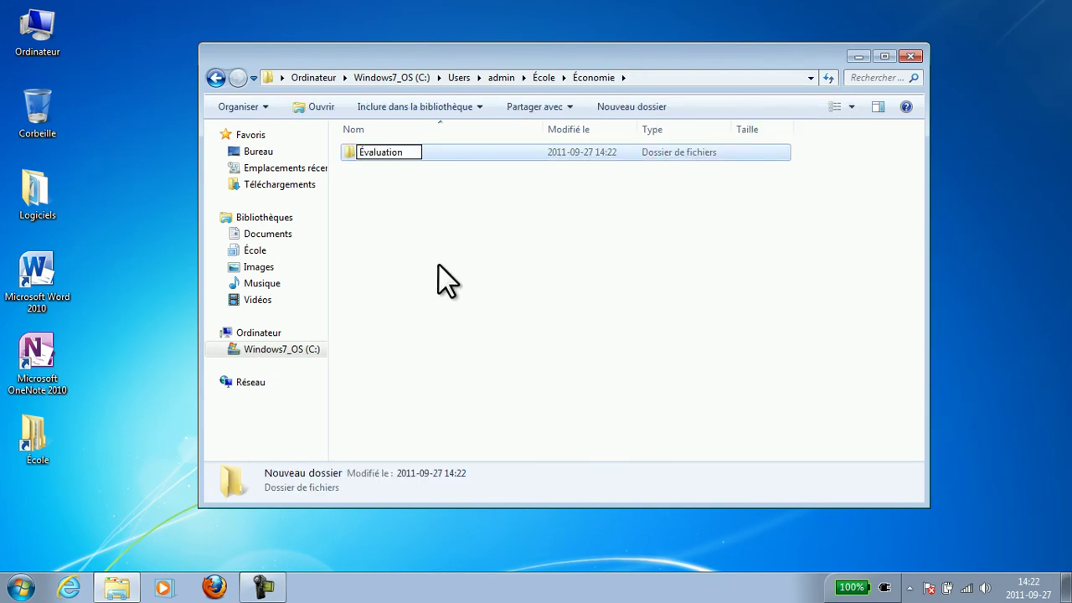
{"action": "left_click", "coordinate": [421, 243]}
Create a second subfolder named Devoir inside the Économie folder
{"action": "right_click", "coordinate": [422, 243]}
{"action": "mouse_move", "coordinate": [468, 470]}
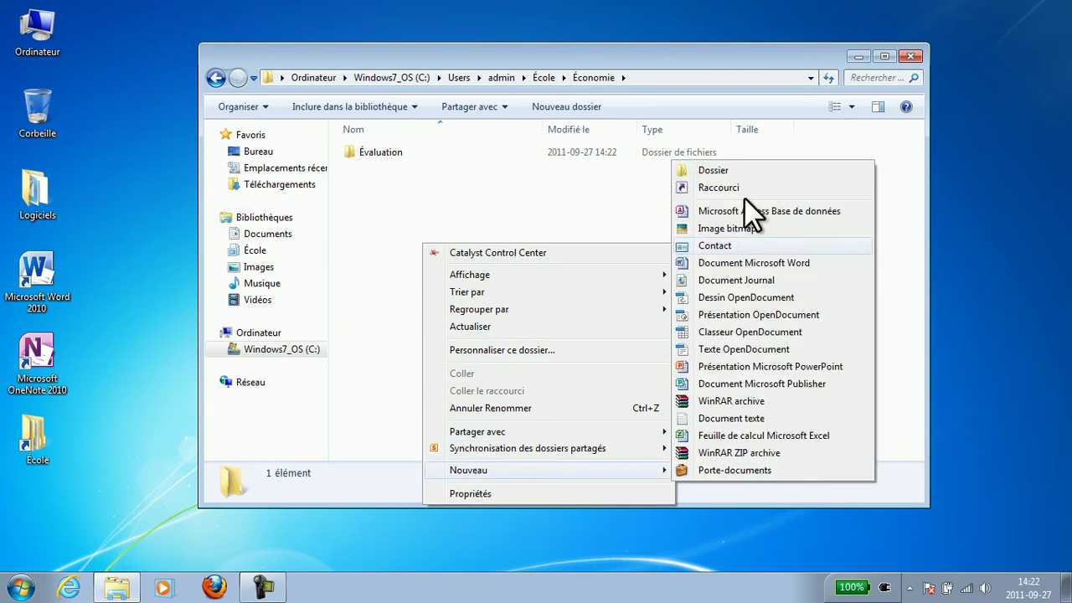
{"action": "left_click", "coordinate": [765, 167]}
{"action": "type", "text": "Devoir"}
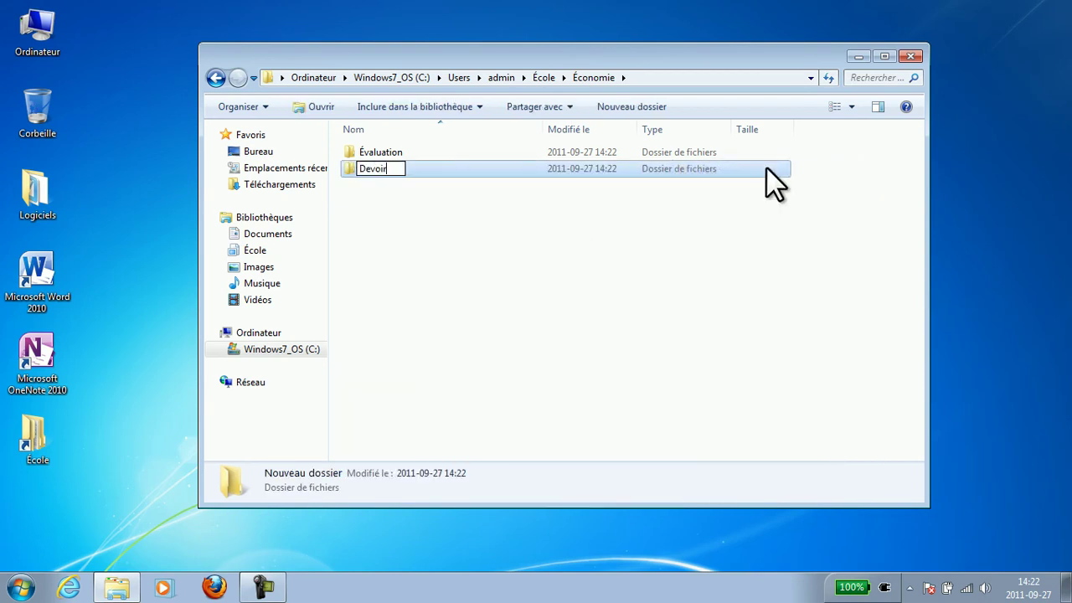
{"action": "key", "text": "Return"}
{"action": "left_click", "coordinate": [444, 231]}
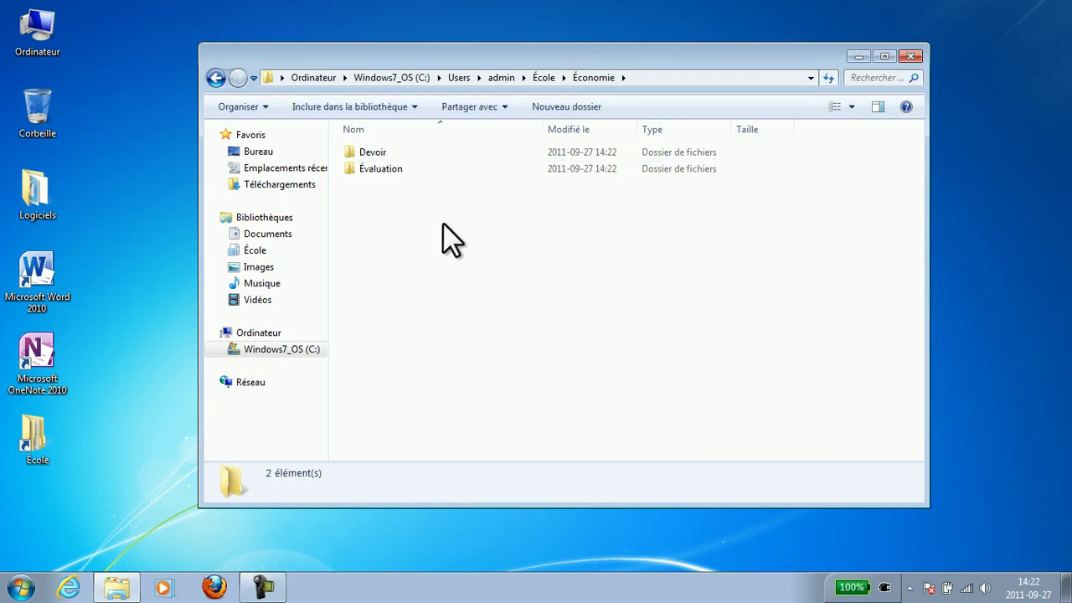
Open the Évaluation folder, go back up the path through Économie to École, and close the window
{"action": "double_click", "coordinate": [387, 167]}
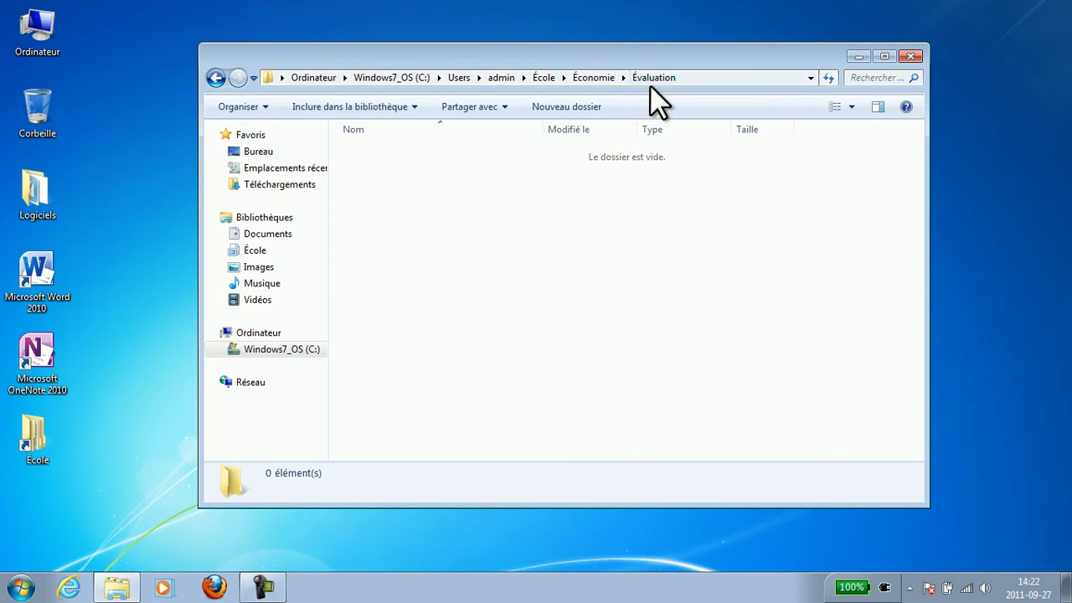
{"action": "left_click", "coordinate": [602, 80]}
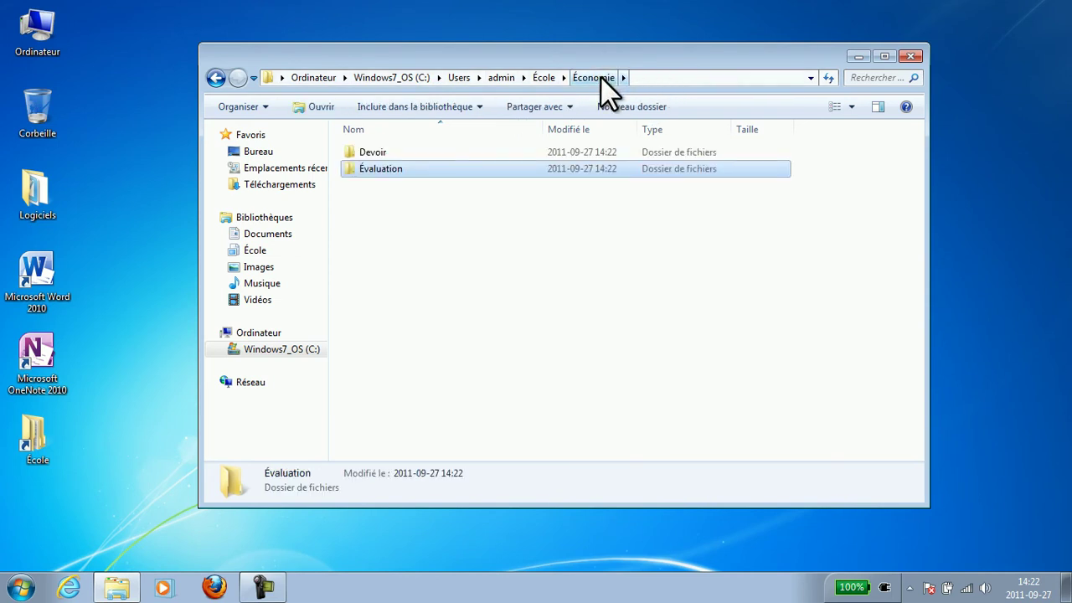
{"action": "left_click", "coordinate": [546, 78]}
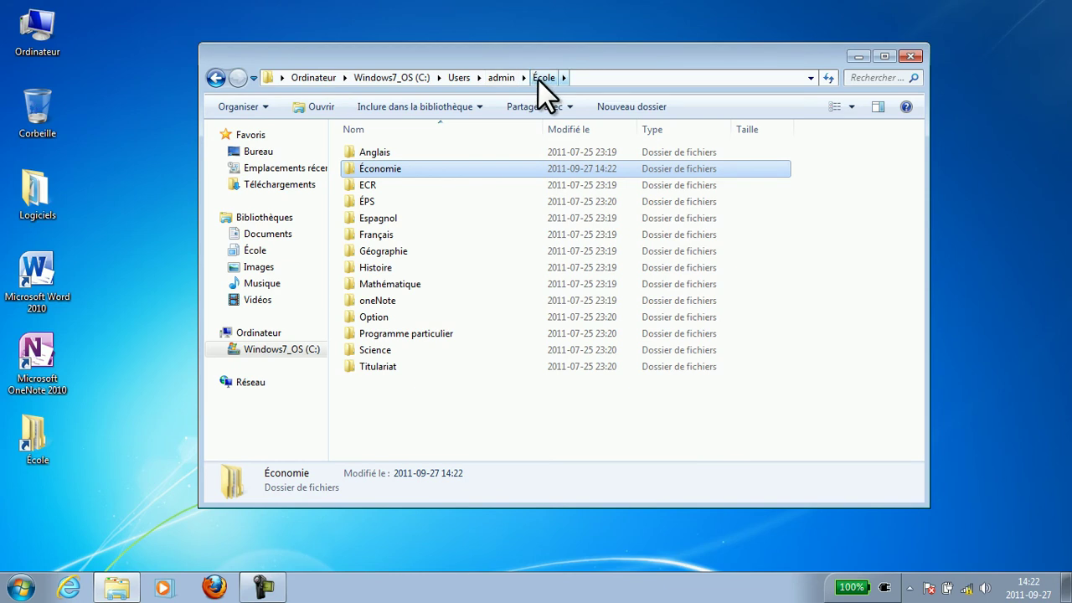
{"action": "left_click", "coordinate": [912, 56]}
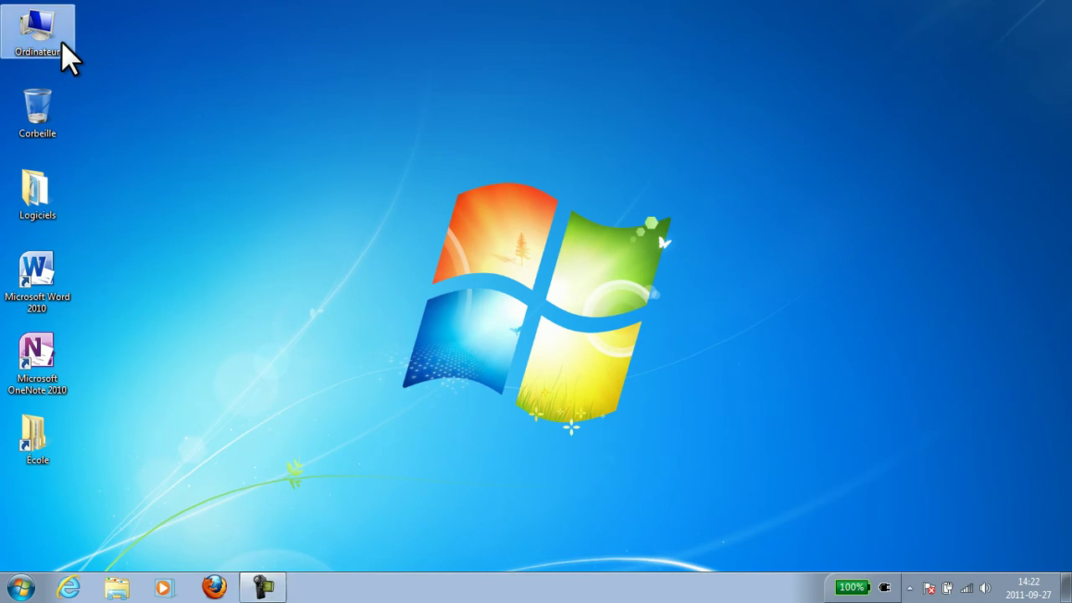
Browse from Ordinateur through the Windows7_OS (C:) drive and Utilisateurs to the admin folder
{"action": "double_click", "coordinate": [61, 41]}
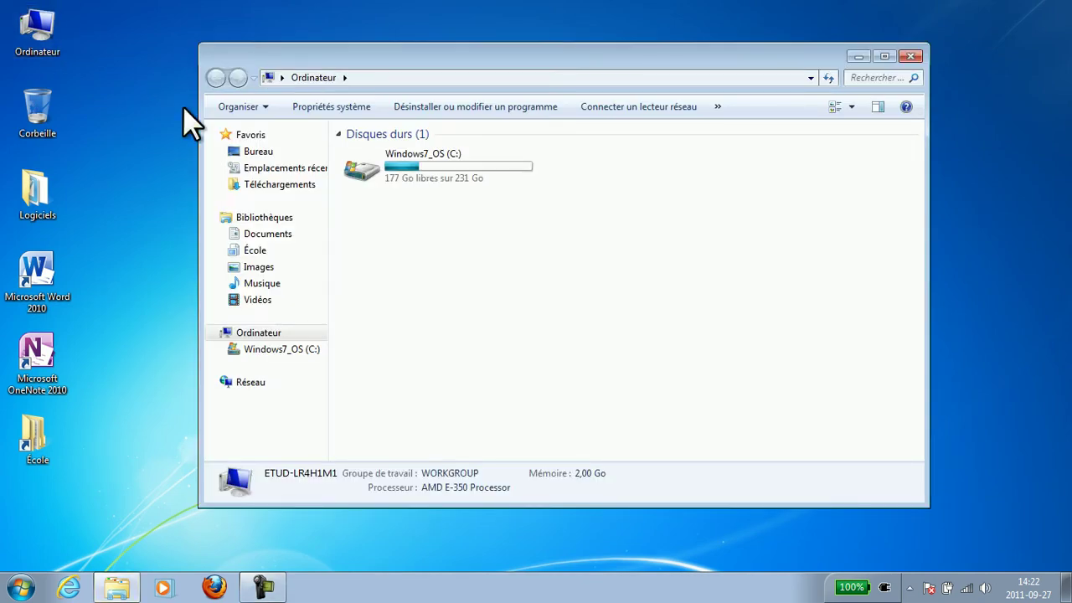
{"action": "double_click", "coordinate": [470, 165]}
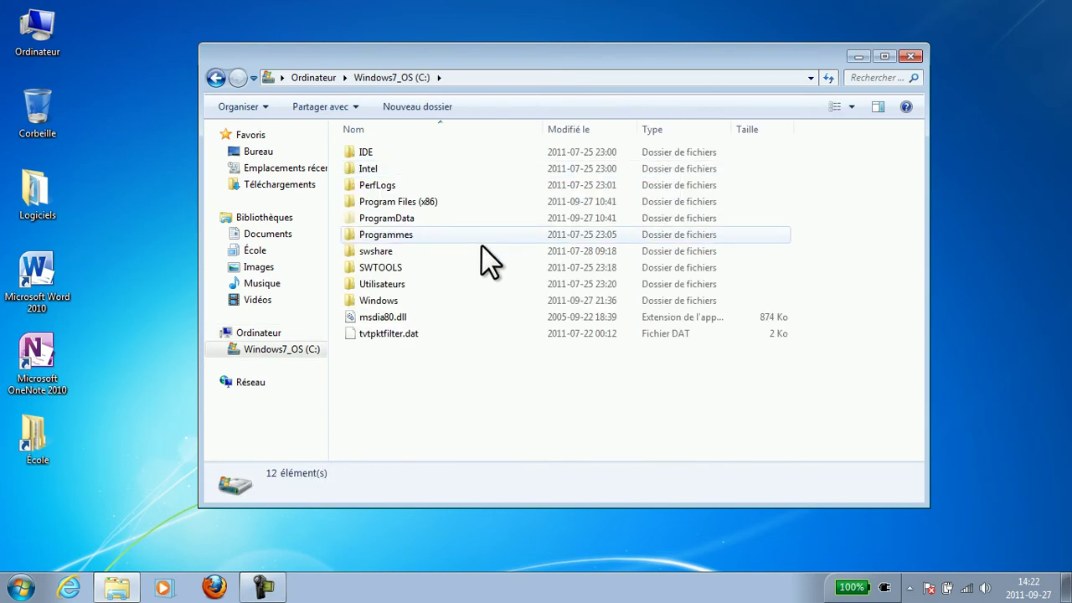
{"action": "left_click", "coordinate": [397, 282]}
{"action": "double_click", "coordinate": [397, 283]}
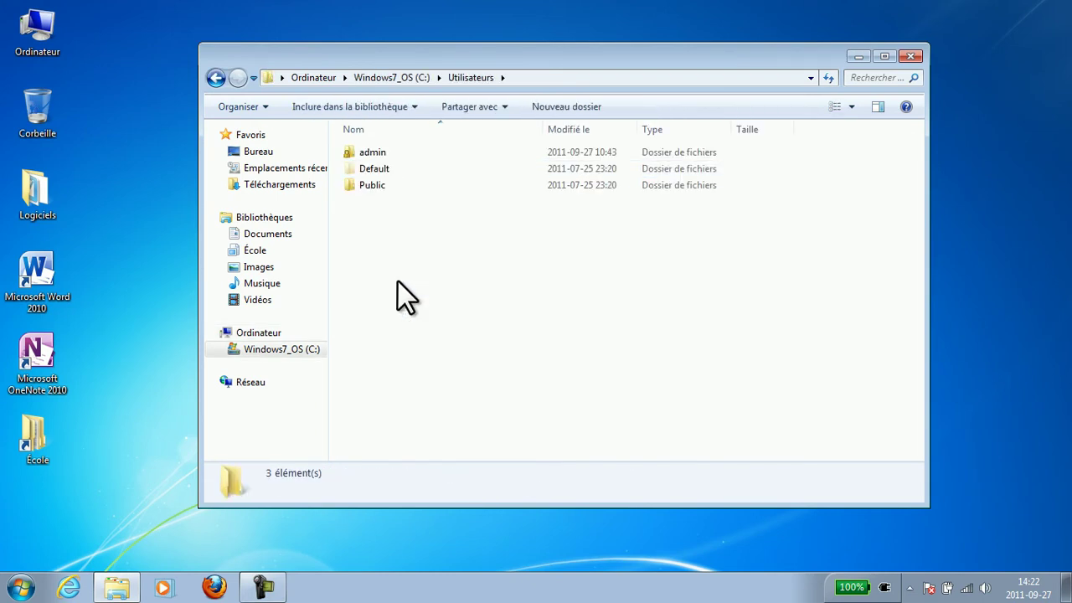
{"action": "double_click", "coordinate": [400, 159]}
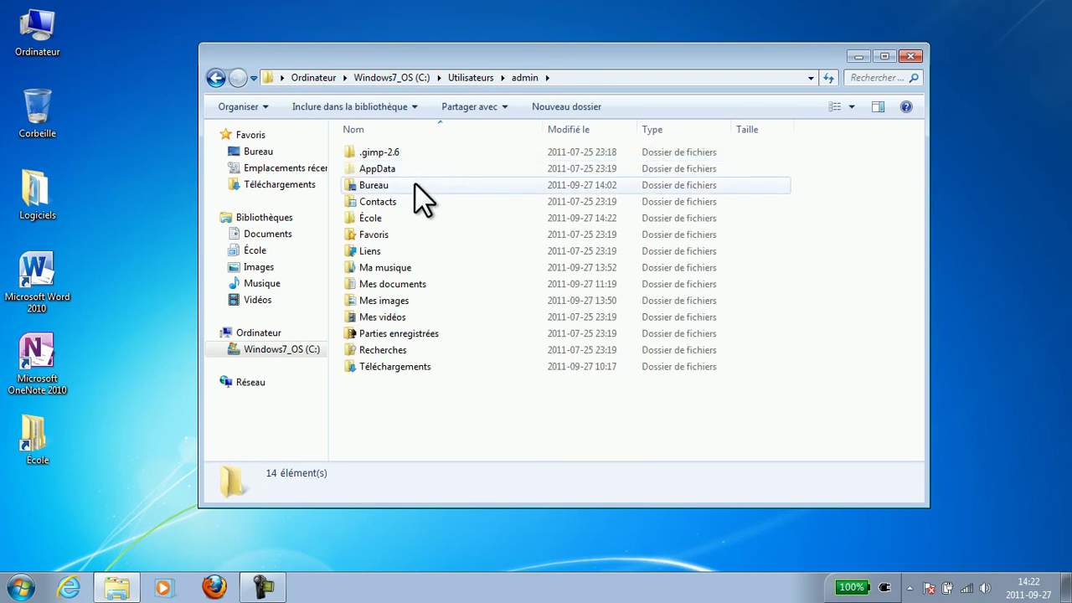
Browse from Bureau through the École shortcut and Économie to the Évaluation folder, and close the window
{"action": "double_click", "coordinate": [399, 186]}
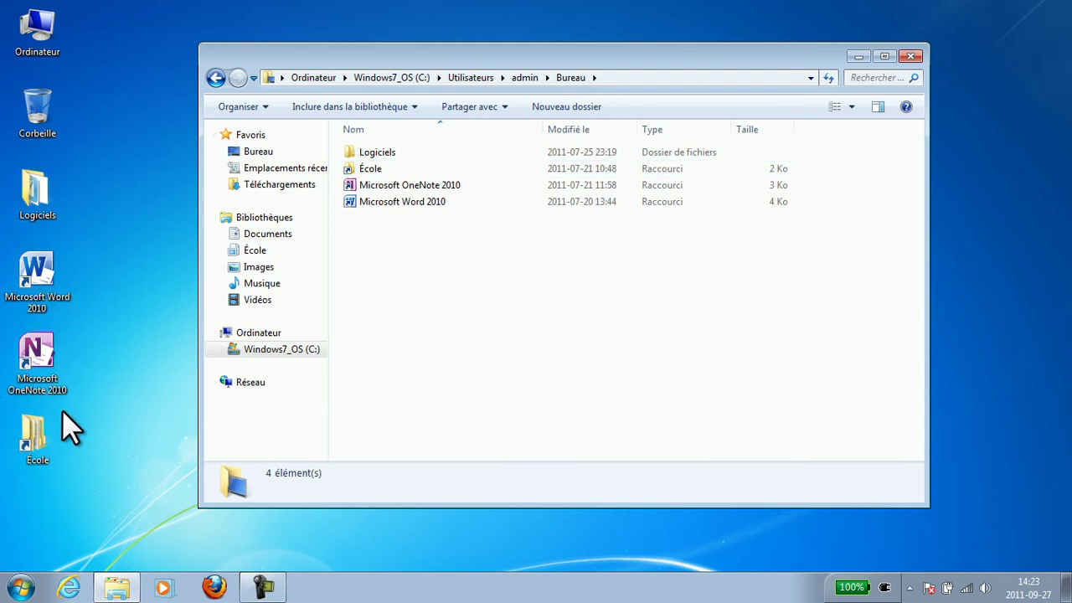
{"action": "double_click", "coordinate": [403, 164]}
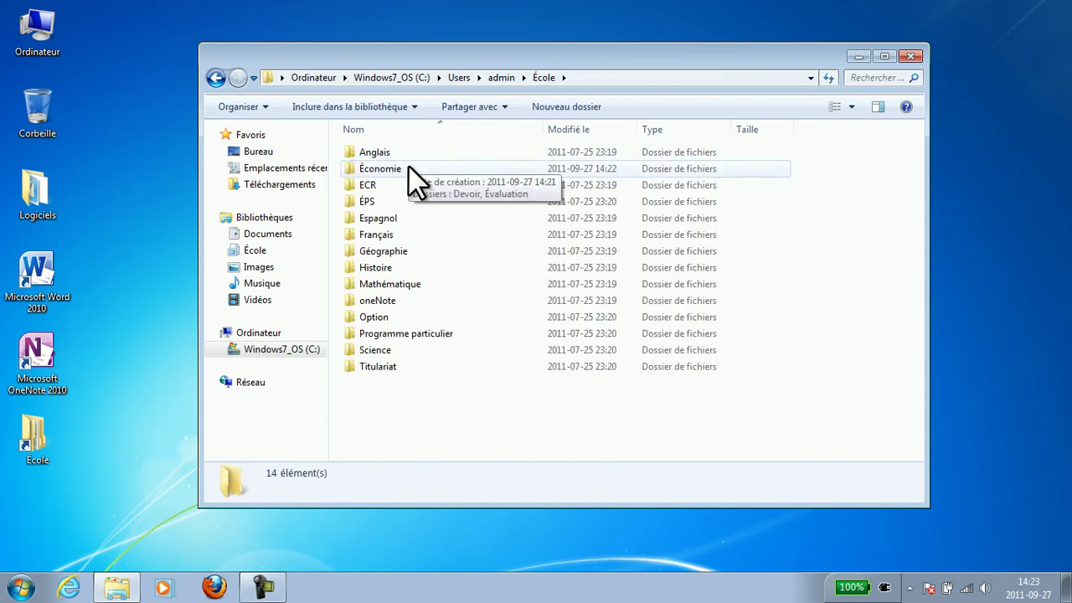
{"action": "double_click", "coordinate": [407, 172]}
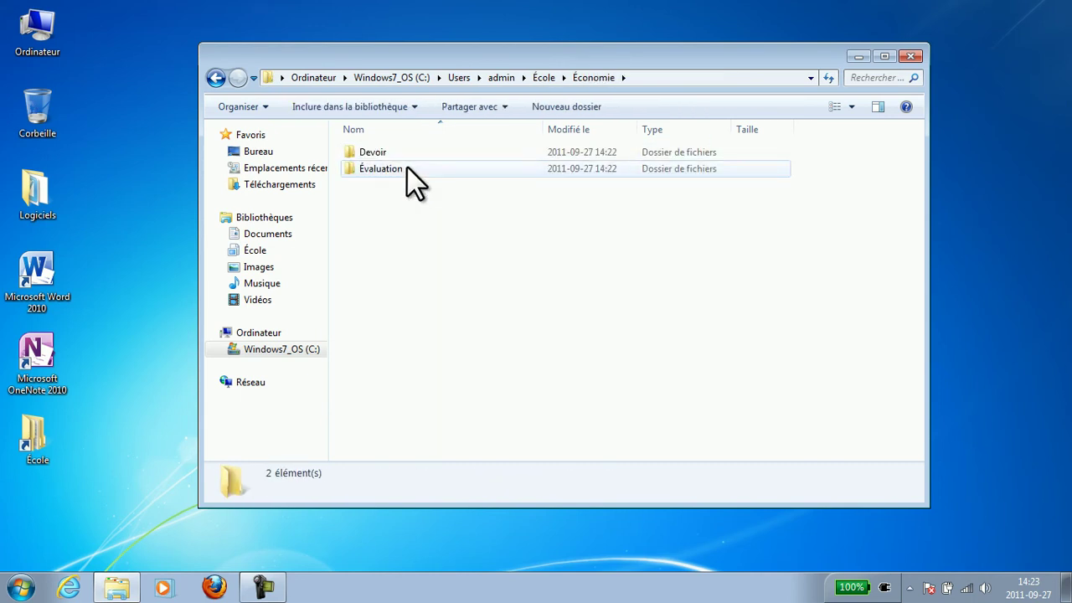
{"action": "double_click", "coordinate": [407, 170]}
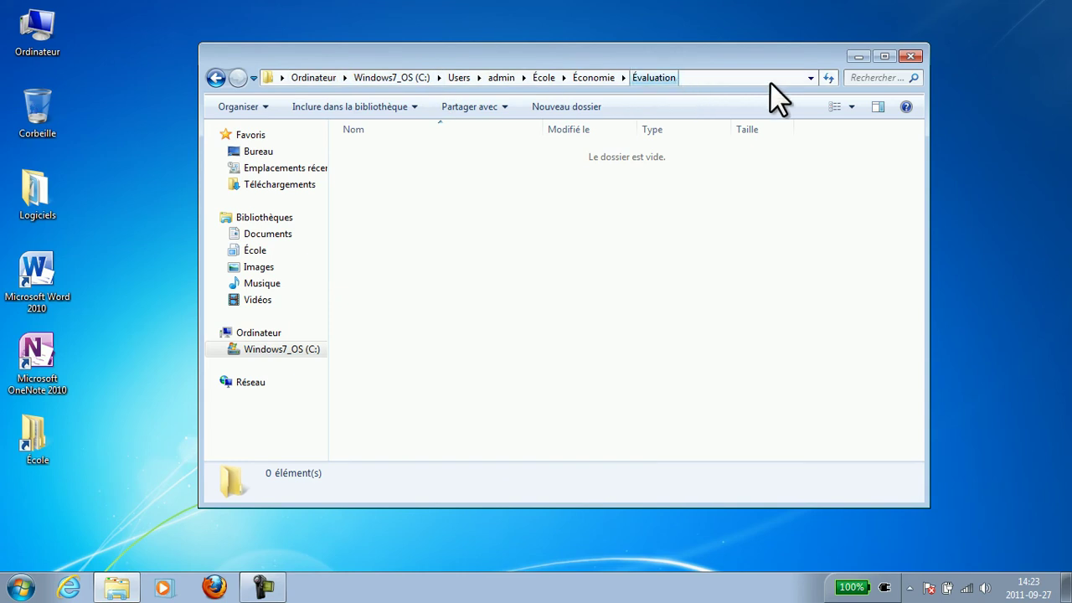
{"action": "left_click", "coordinate": [915, 57]}
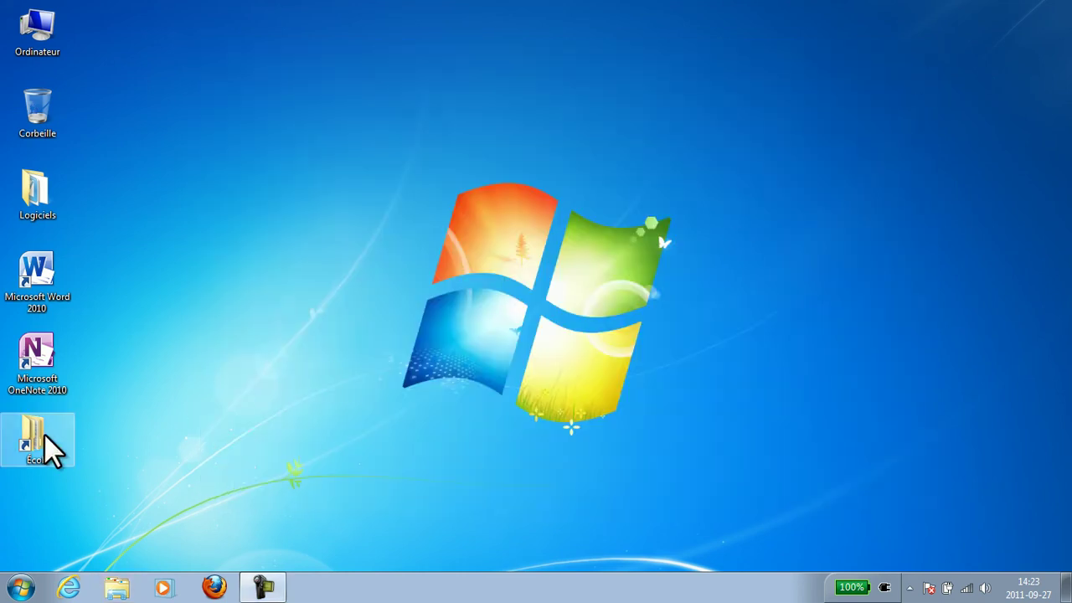
Open the École folder directly from its desktop shortcut to view its path, and close it
{"action": "double_click", "coordinate": [46, 449]}
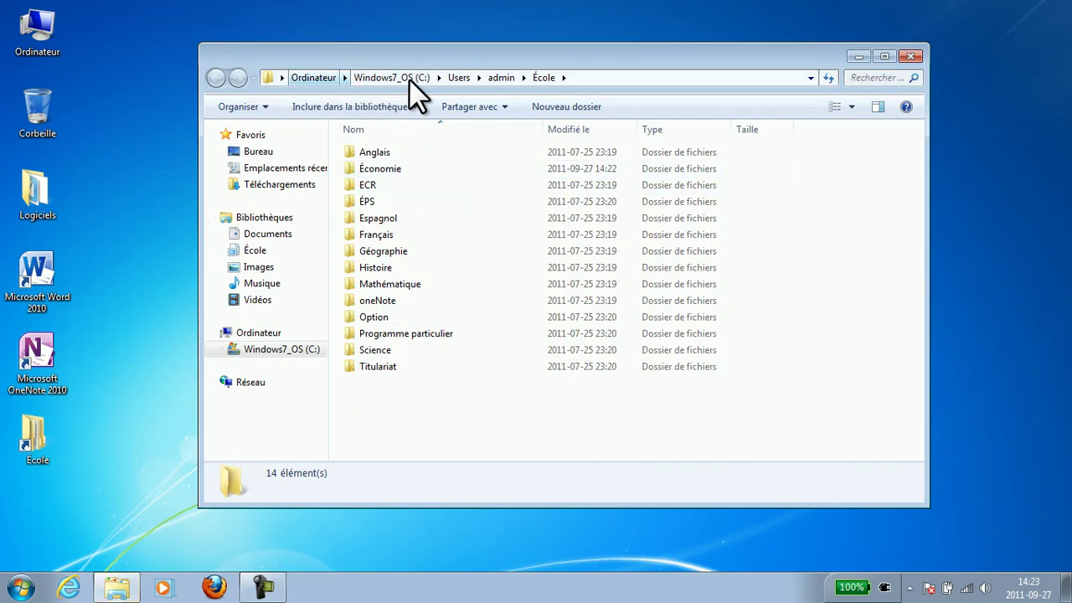
{"action": "left_click", "coordinate": [911, 57]}
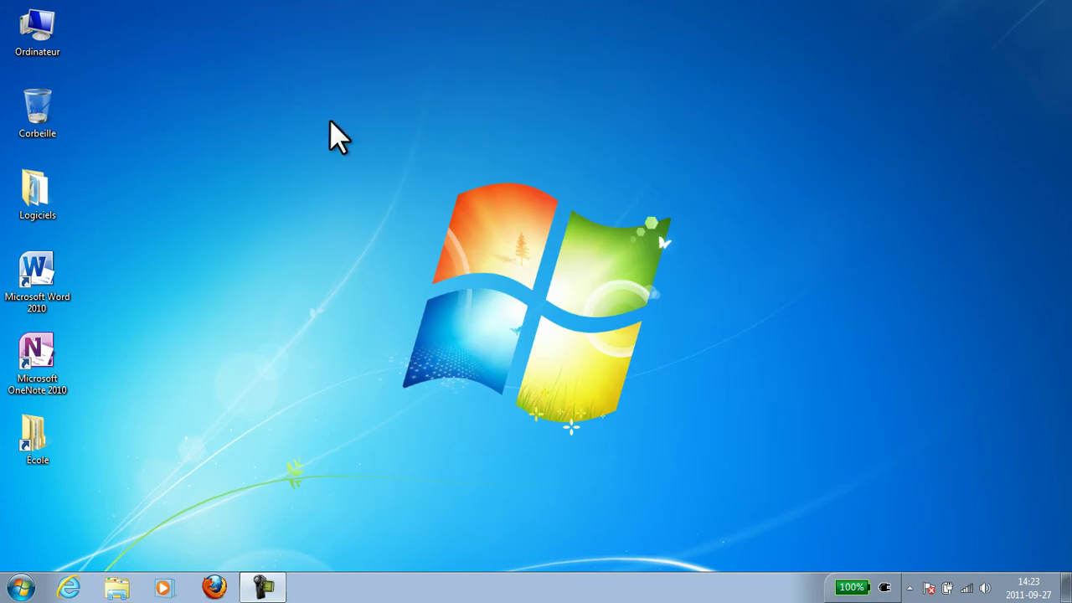
Open Logiciels, École and Ordinateur from the desktop and stagger their windows so all three navigation panes are visible
{"action": "double_click", "coordinate": [36, 204]}
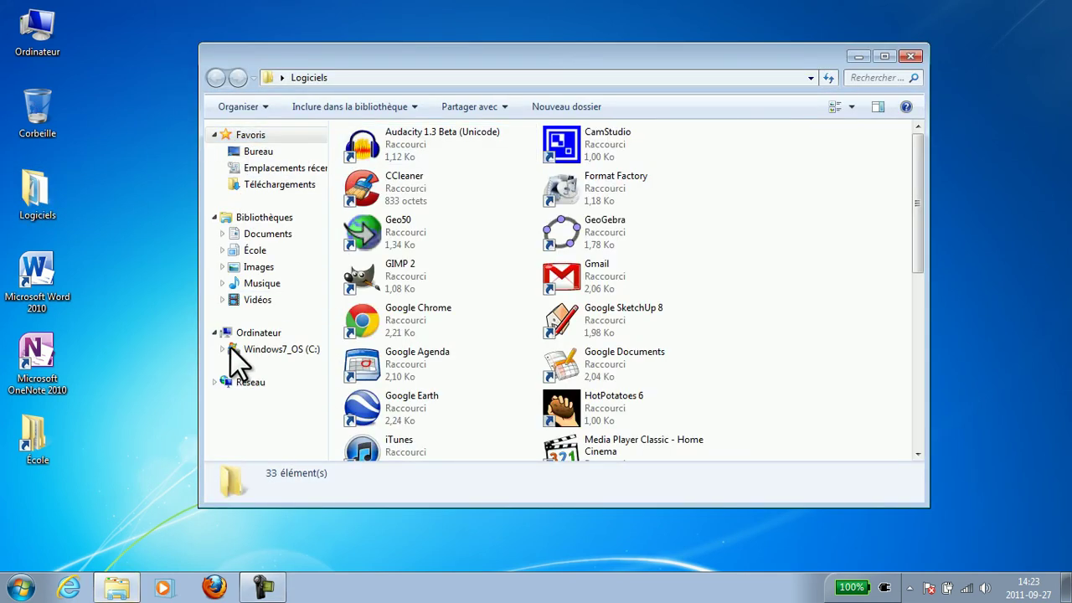
{"action": "double_click", "coordinate": [44, 433]}
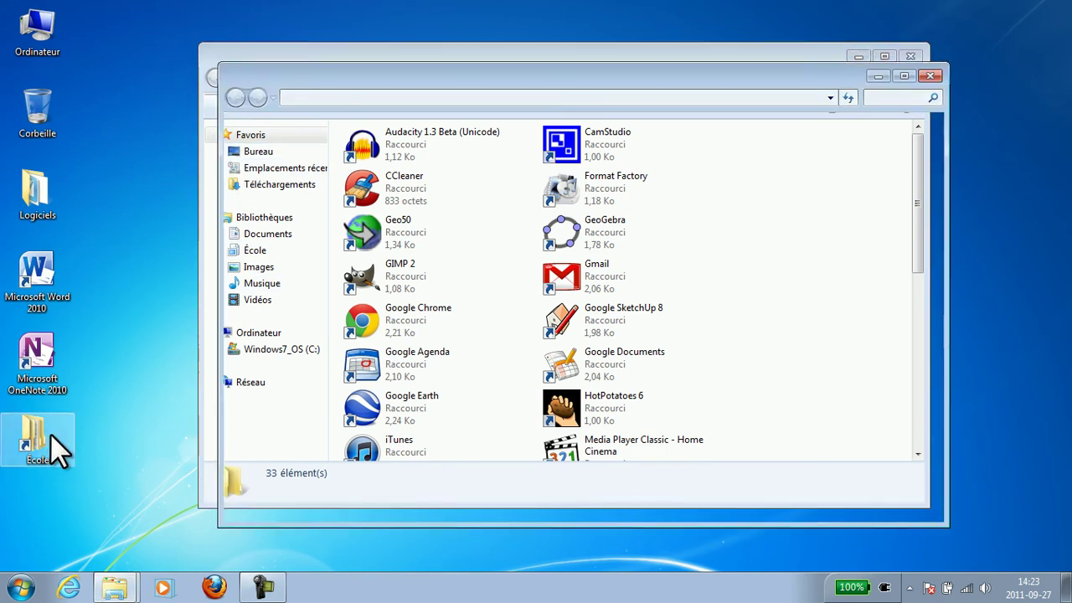
{"action": "left_click_drag", "start_coordinate": [423, 77], "coordinate": [601, 53]}
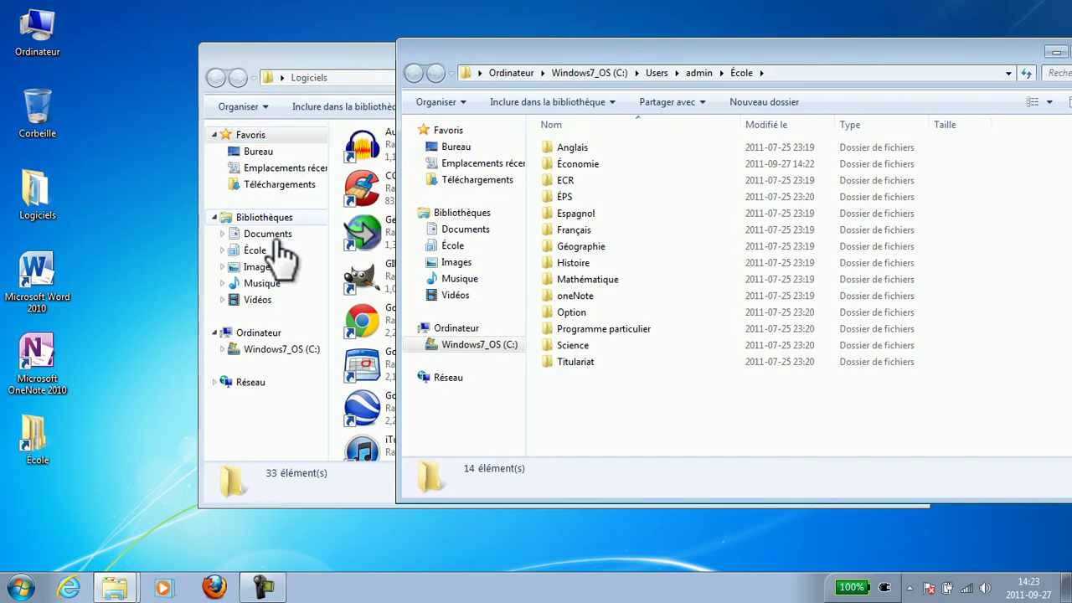
{"action": "left_click_drag", "start_coordinate": [506, 60], "coordinate": [445, 58]}
{"action": "double_click", "coordinate": [47, 22]}
{"action": "left_click_drag", "start_coordinate": [276, 47], "coordinate": [737, 74]}
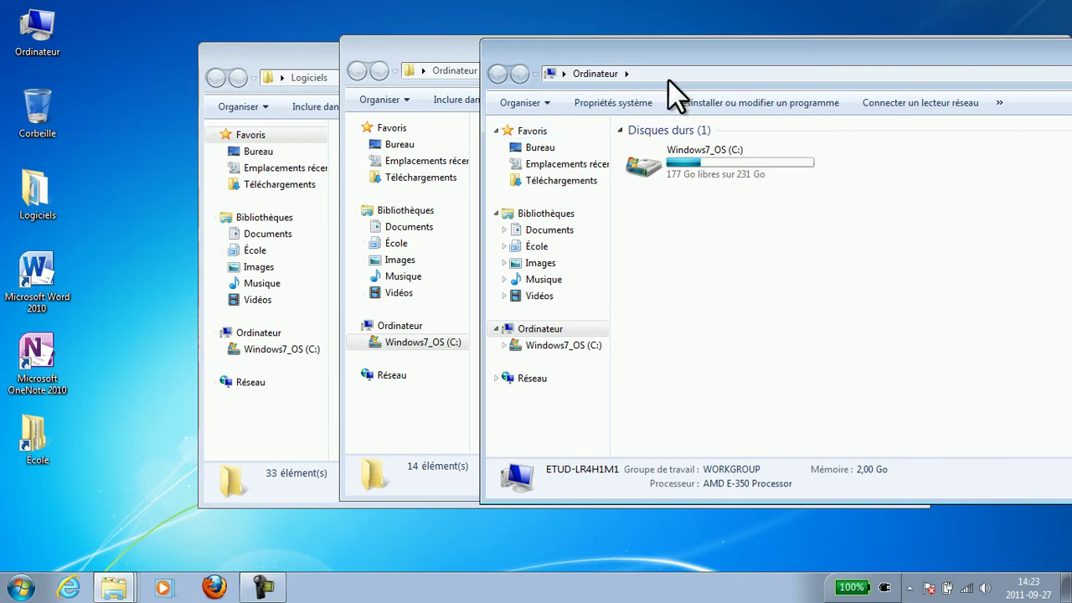
Move the Ordinateur window over the others and view the Favoris locations Bureau, Emplacements récents and Téléchargements
{"action": "left_click_drag", "start_coordinate": [672, 49], "coordinate": [412, 62]}
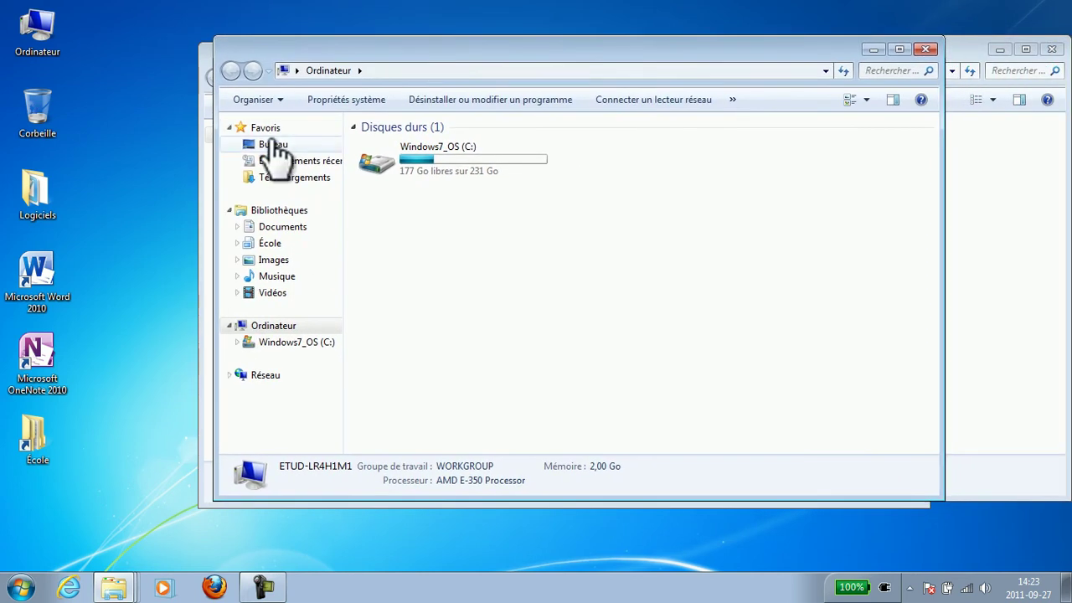
{"action": "left_click", "coordinate": [286, 147]}
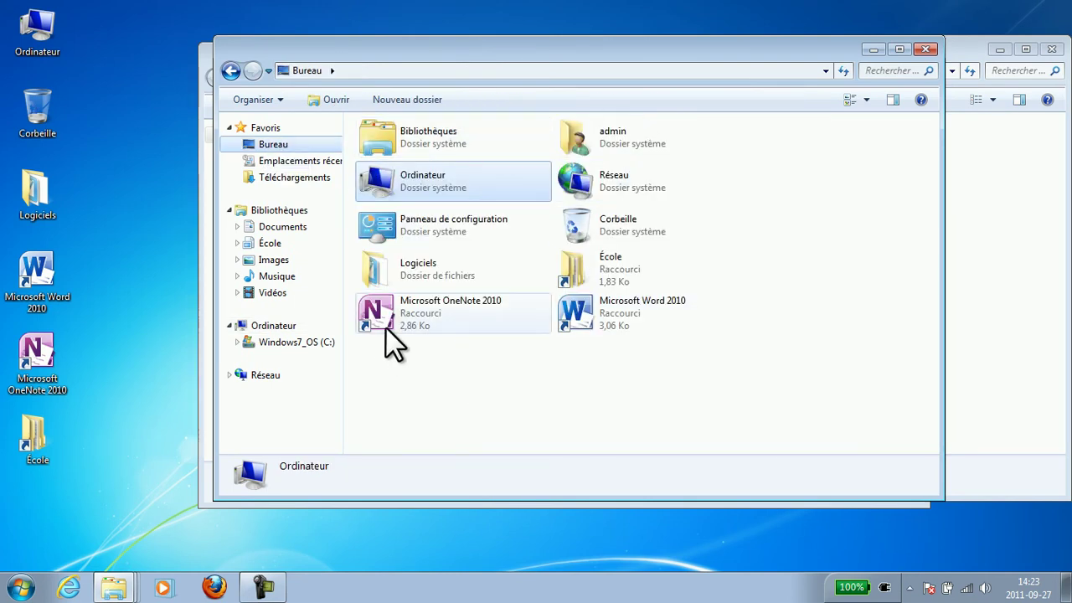
{"action": "left_click", "coordinate": [319, 164]}
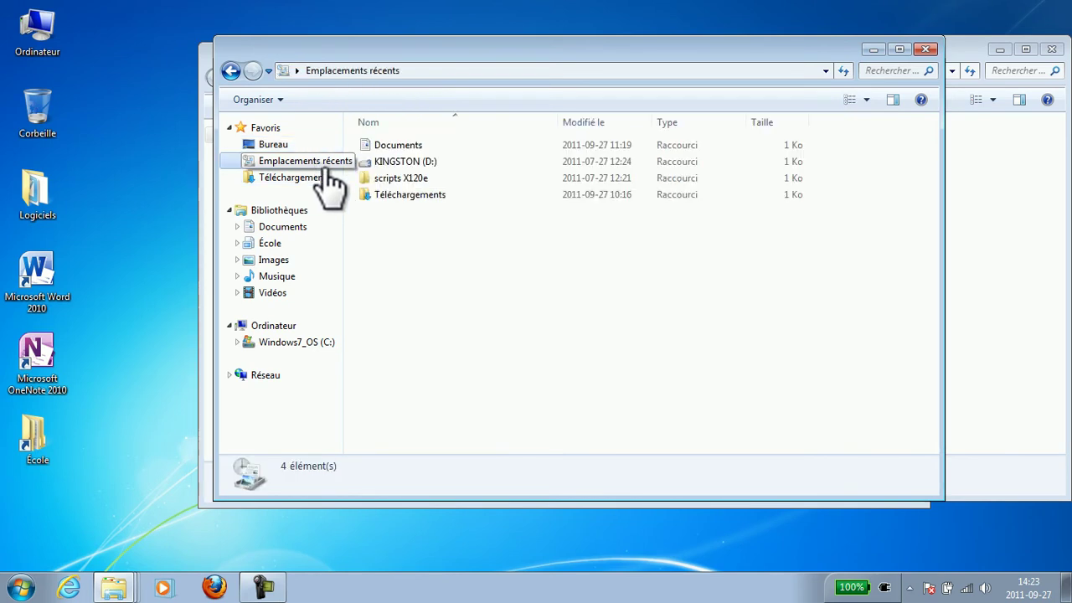
{"action": "left_click", "coordinate": [321, 182]}
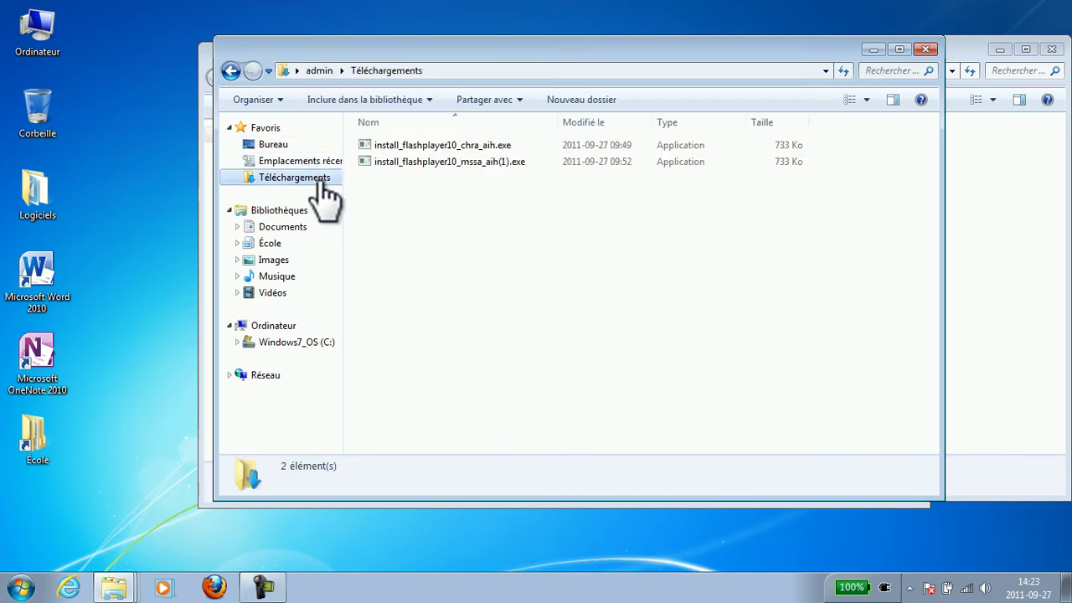
Close the Téléchargements, École and Logiciels windows to return to the empty desktop
{"action": "left_click", "coordinate": [927, 49]}
{"action": "left_click", "coordinate": [1049, 50]}
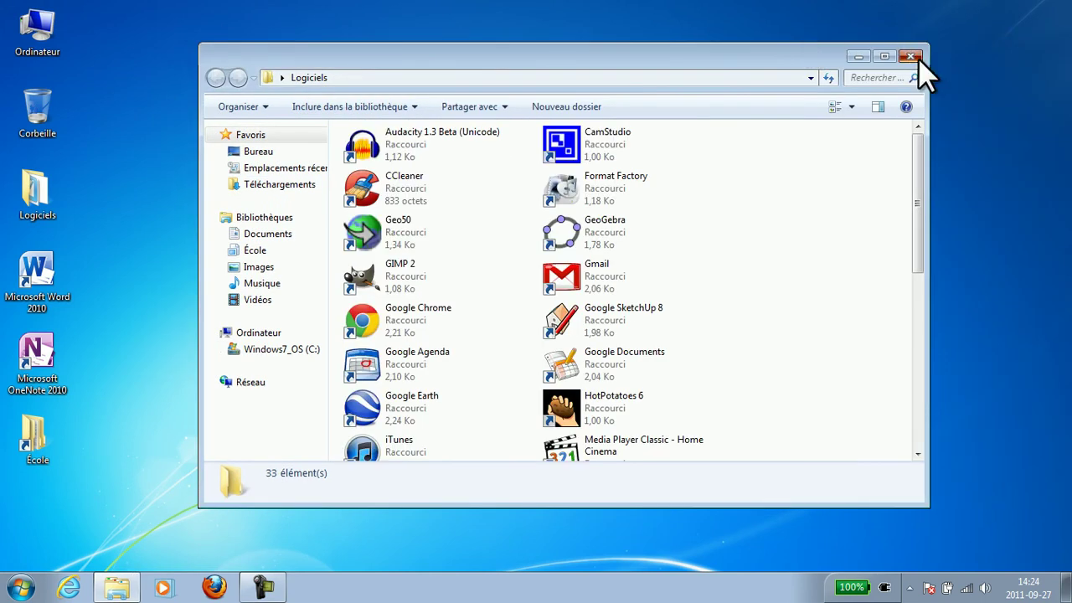
{"action": "left_click", "coordinate": [910, 57]}
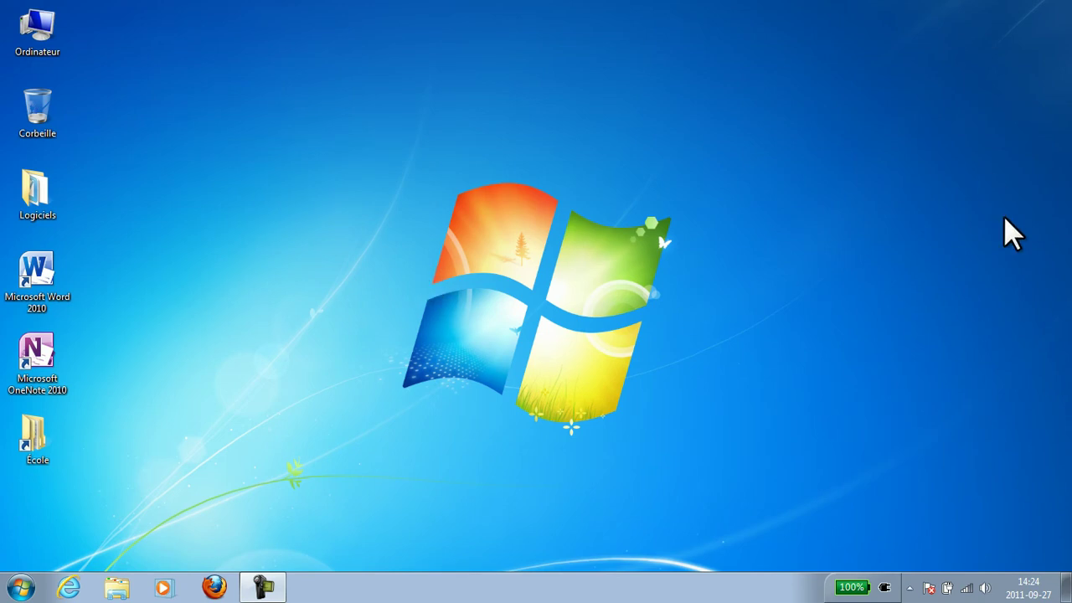
Create a folder named Perso on the desktop and place it below the École shortcut
{"action": "right_click", "coordinate": [852, 455]}
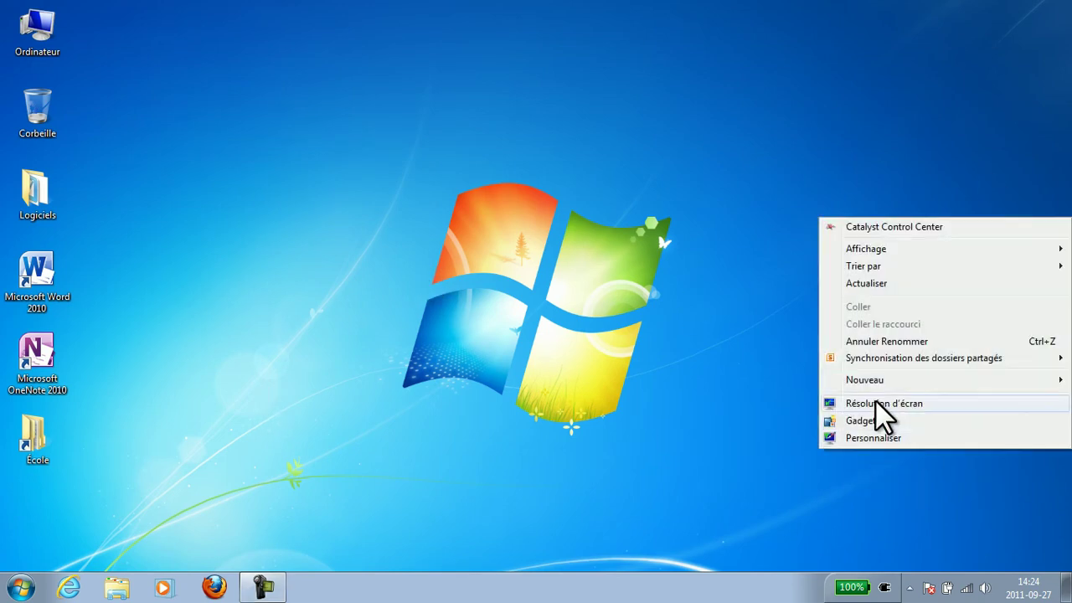
{"action": "mouse_move", "coordinate": [876, 384]}
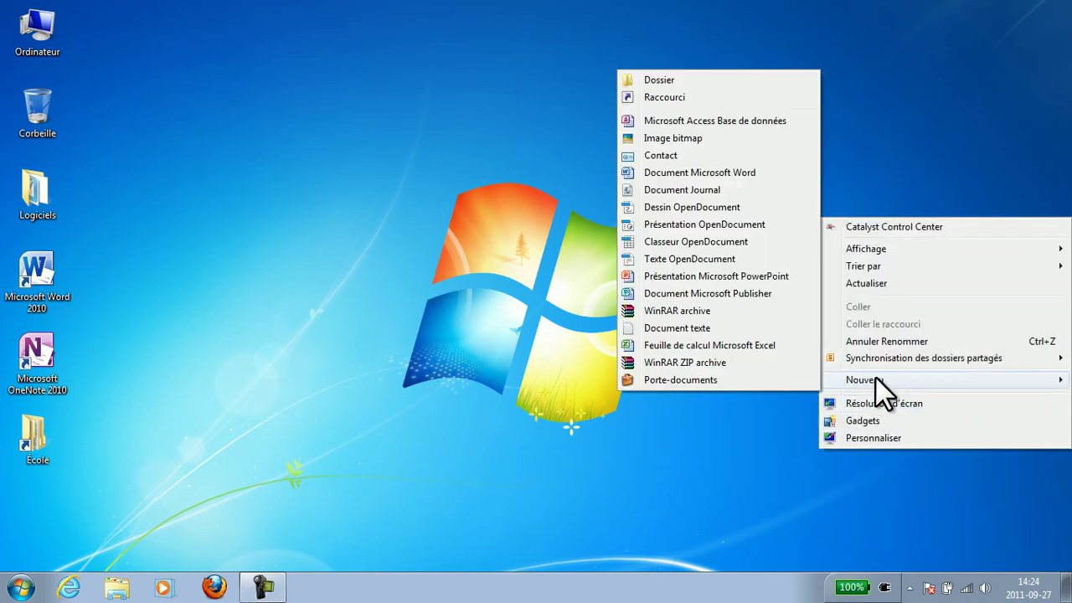
{"action": "left_click", "coordinate": [729, 72]}
{"action": "type", "text": "Per"}
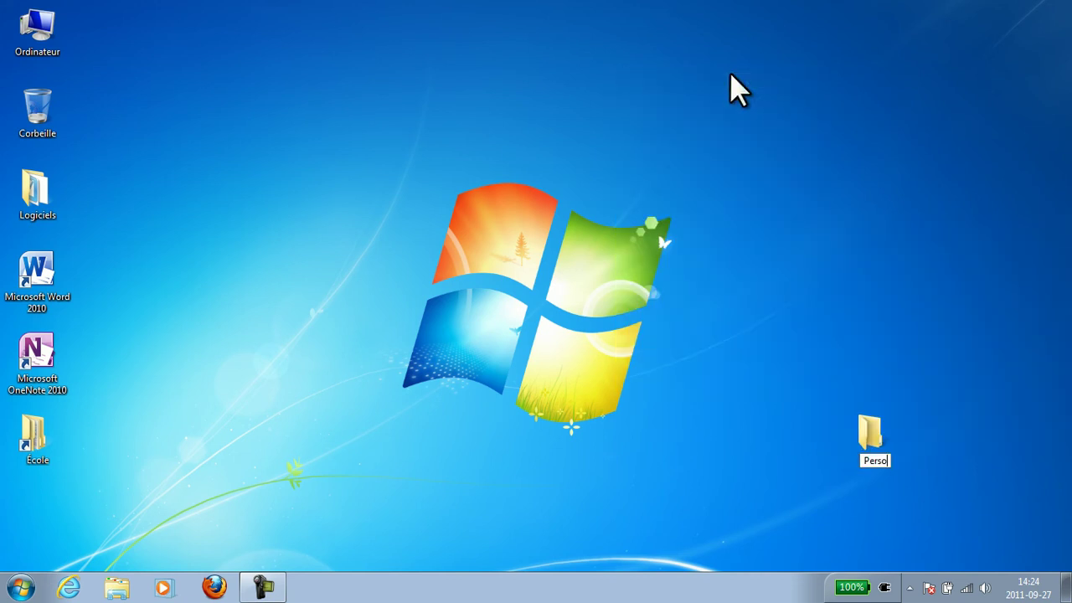
{"action": "type", "text": "so"}
{"action": "key", "text": "Return"}
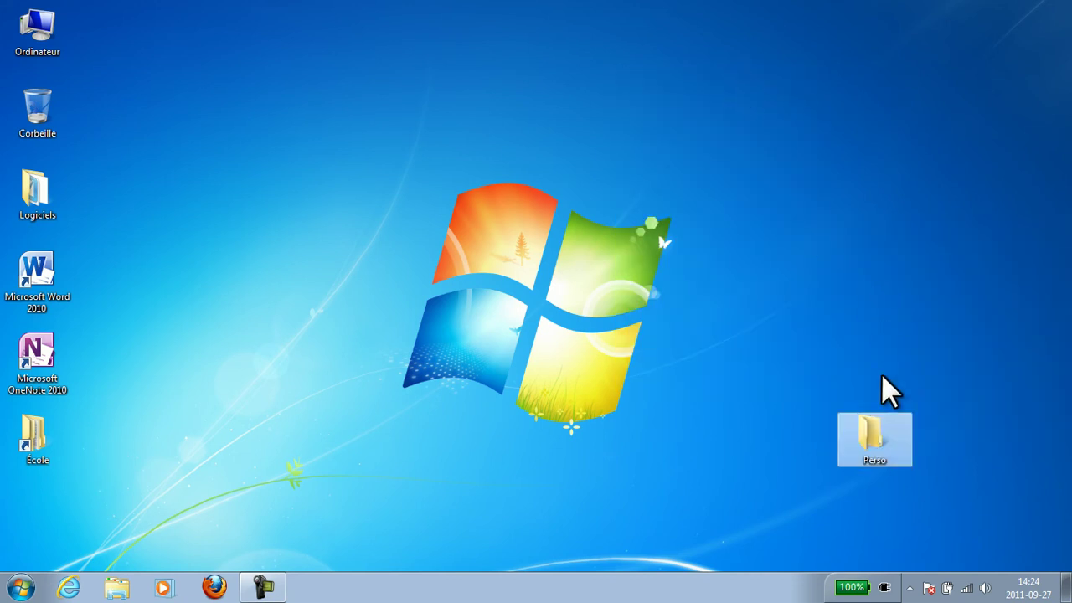
{"action": "left_click_drag", "start_coordinate": [876, 461], "coordinate": [67, 526]}
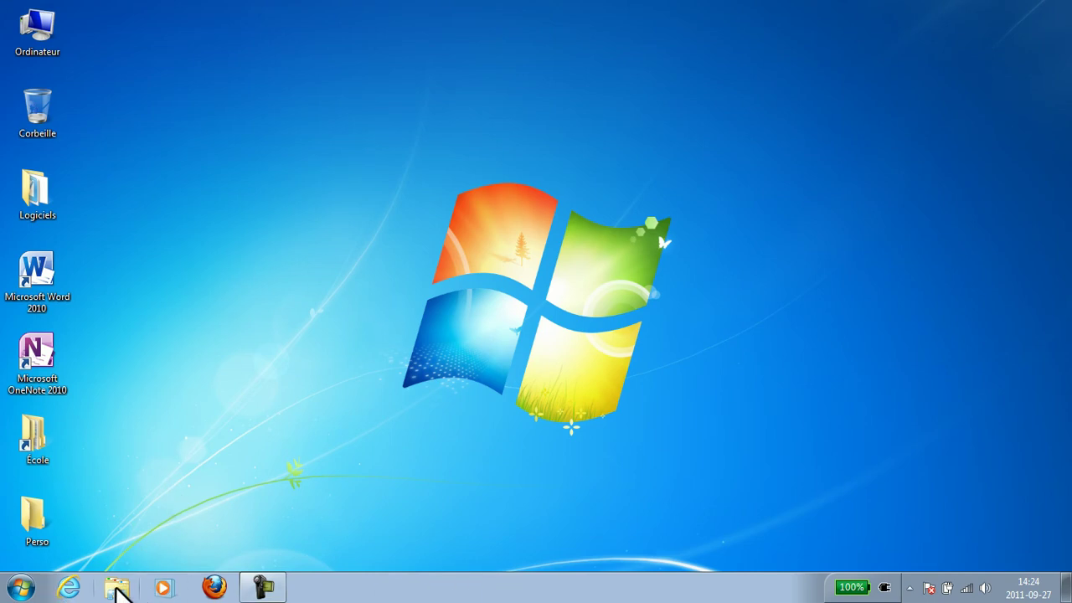
Open the École library from Bibliothèques and move its window clear of the desktop icons
{"action": "left_click", "coordinate": [116, 588]}
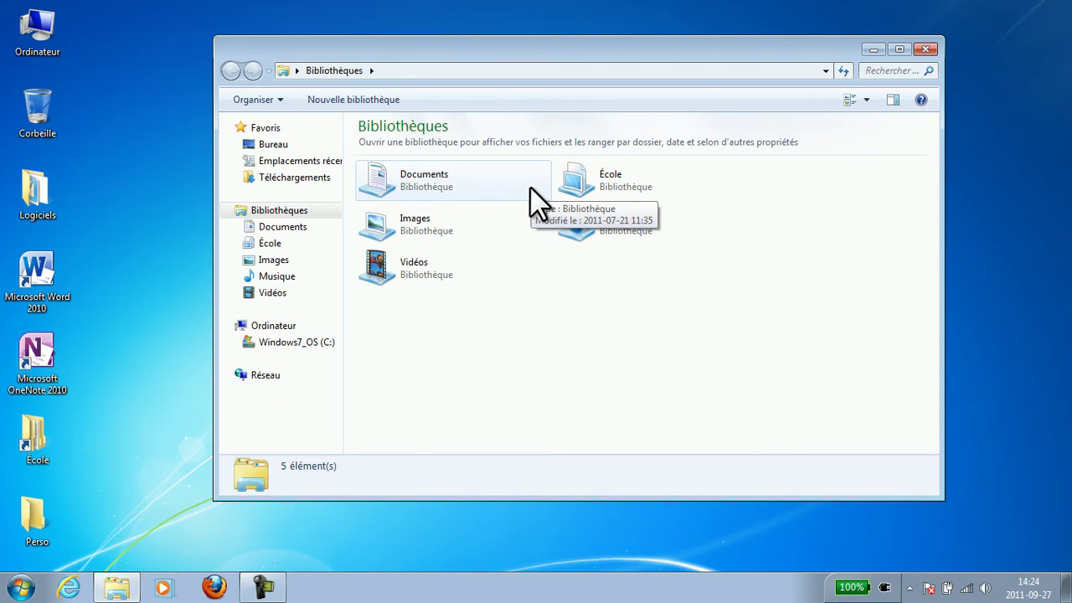
{"action": "double_click", "coordinate": [614, 186]}
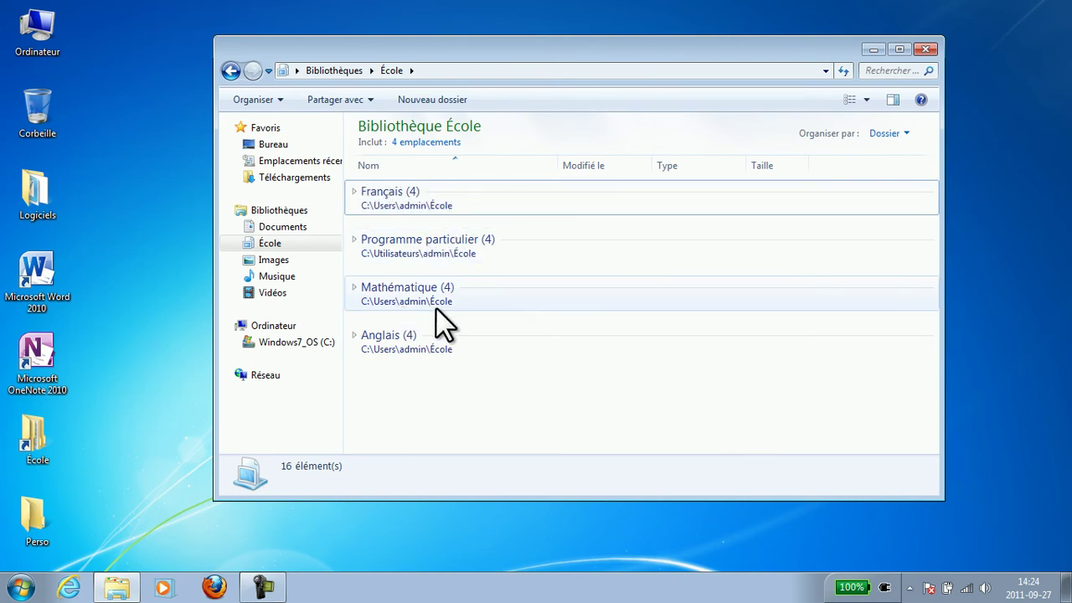
{"action": "left_click_drag", "start_coordinate": [455, 54], "coordinate": [587, 60]}
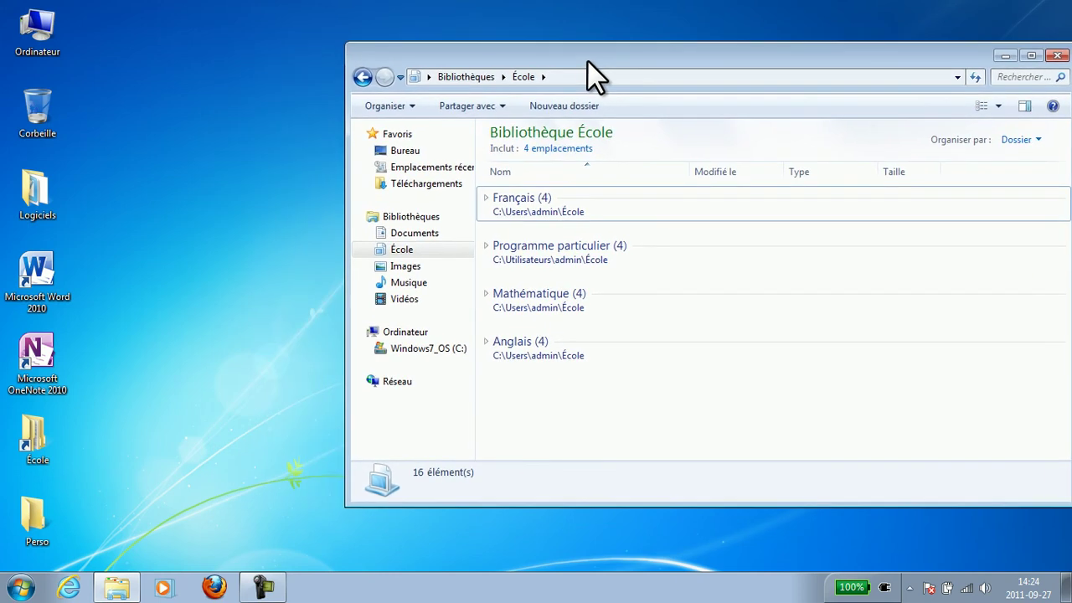
Open the École folder from the desktop beside the École library to compare their contents, and close the folder
{"action": "double_click", "coordinate": [37, 440]}
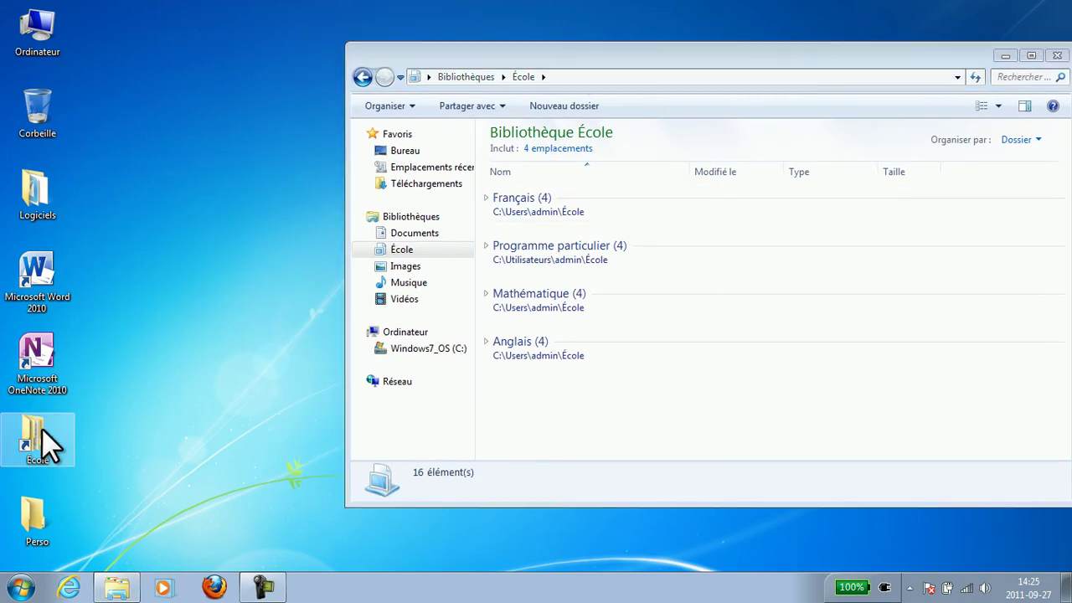
{"action": "left_click_drag", "start_coordinate": [447, 14], "coordinate": [416, 62]}
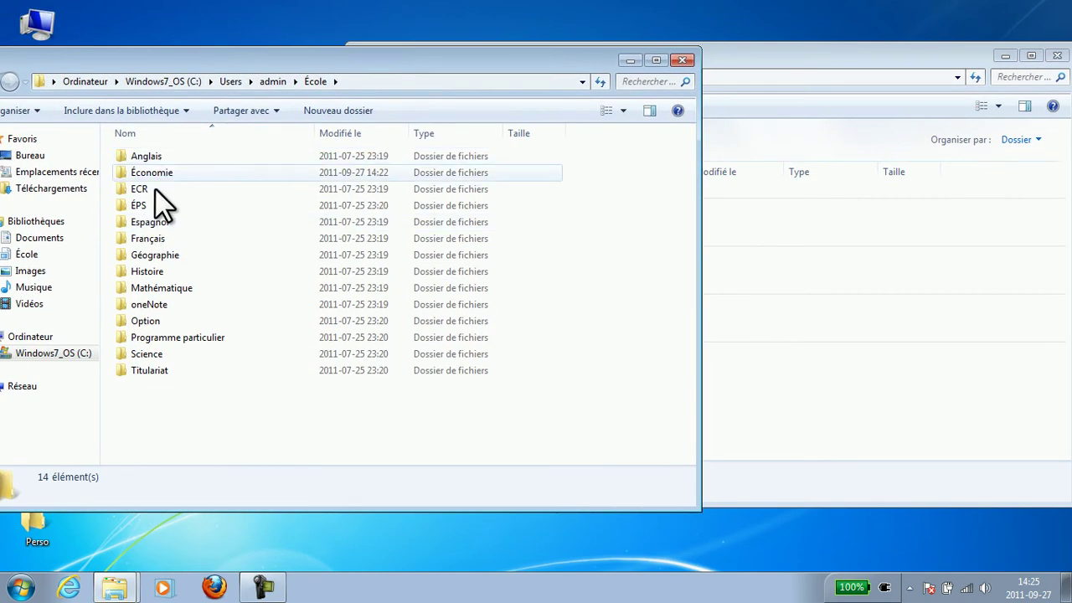
{"action": "left_click", "coordinate": [683, 60]}
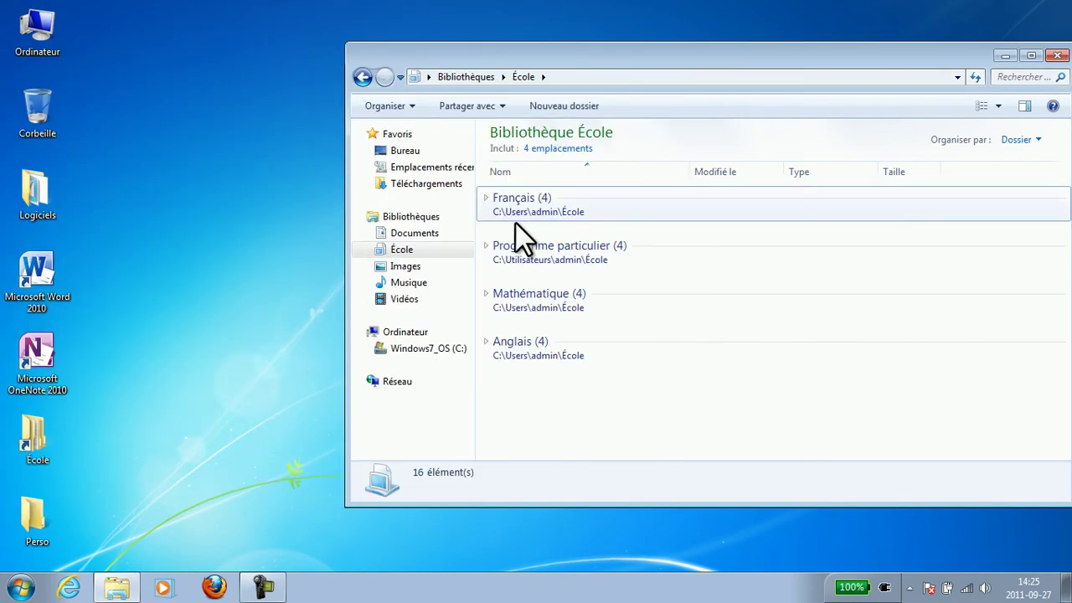
Open the École library's location settings and start adding another folder
{"action": "mouse_move", "coordinate": [576, 149]}
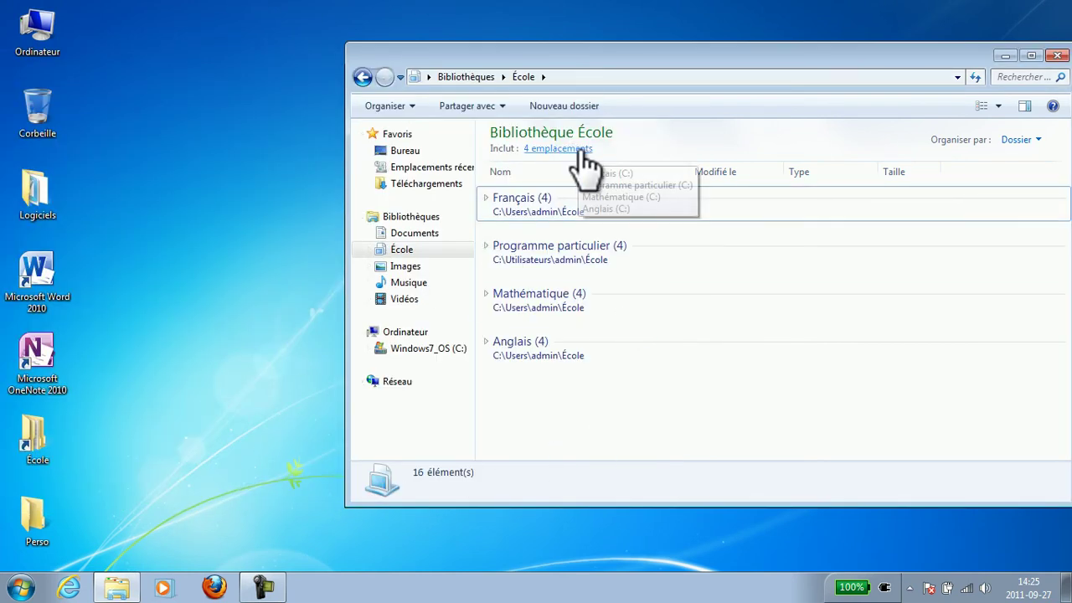
{"action": "left_click", "coordinate": [553, 149]}
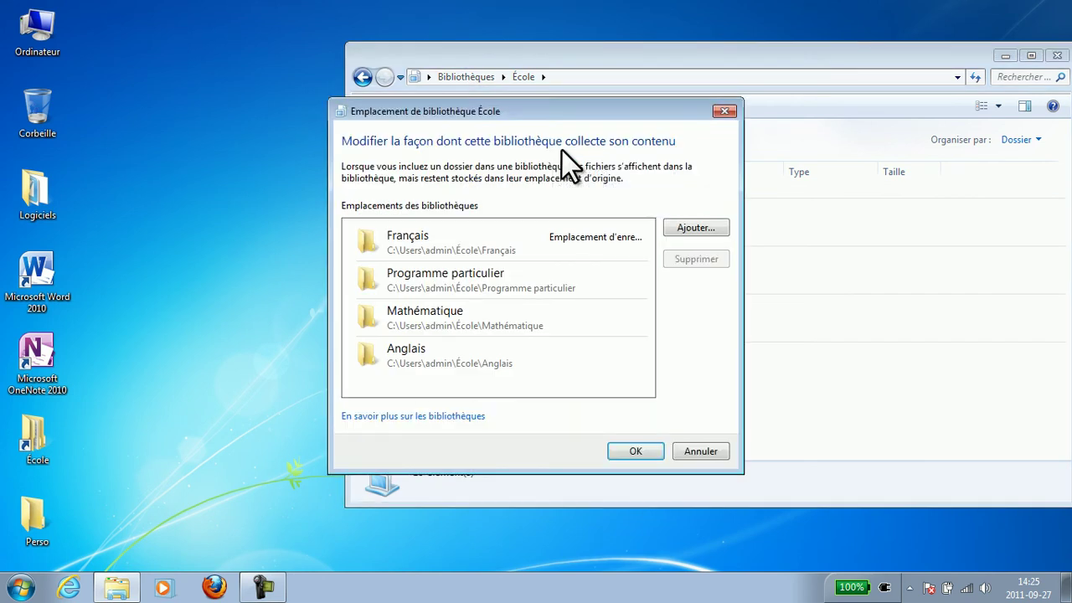
{"action": "left_click", "coordinate": [697, 227]}
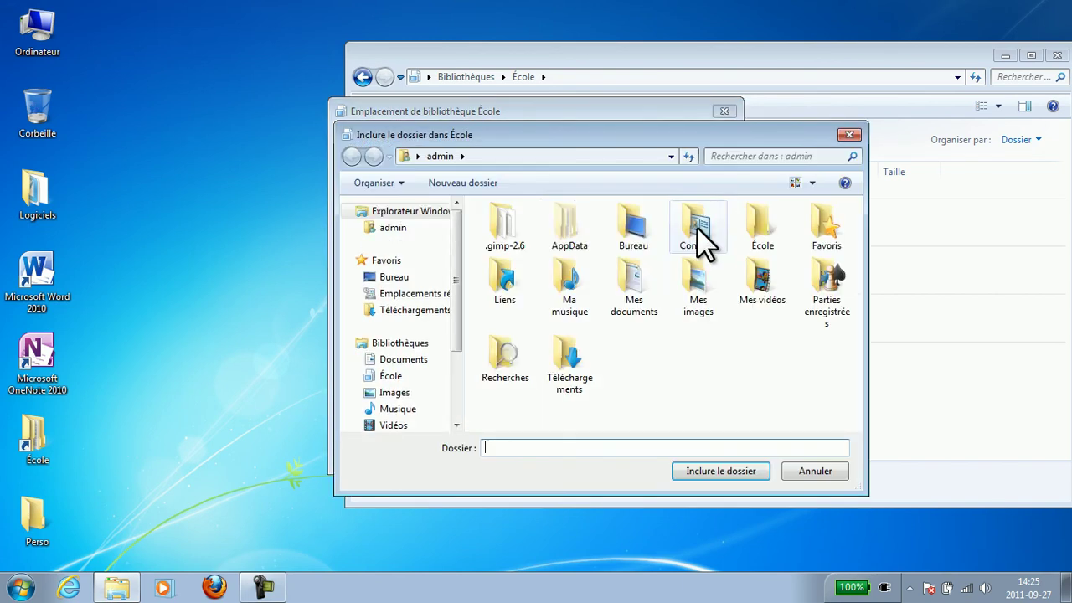
Browse through Bureau to the École folder for the new library location, and move the folder selection dialog beside the locations list
{"action": "left_click", "coordinate": [400, 279]}
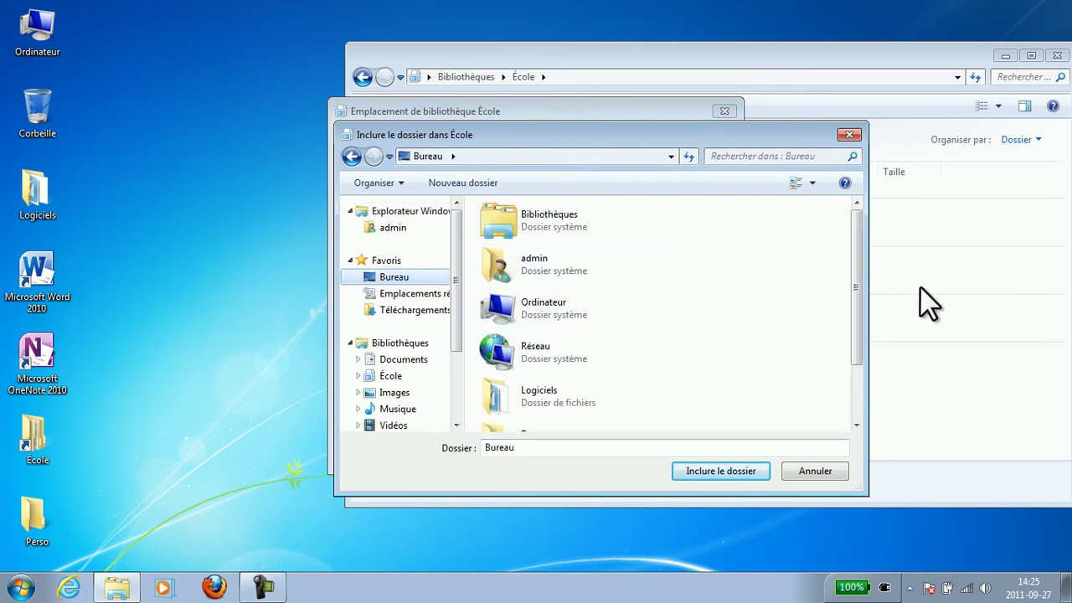
{"action": "left_click_drag", "start_coordinate": [856, 310], "coordinate": [854, 364]}
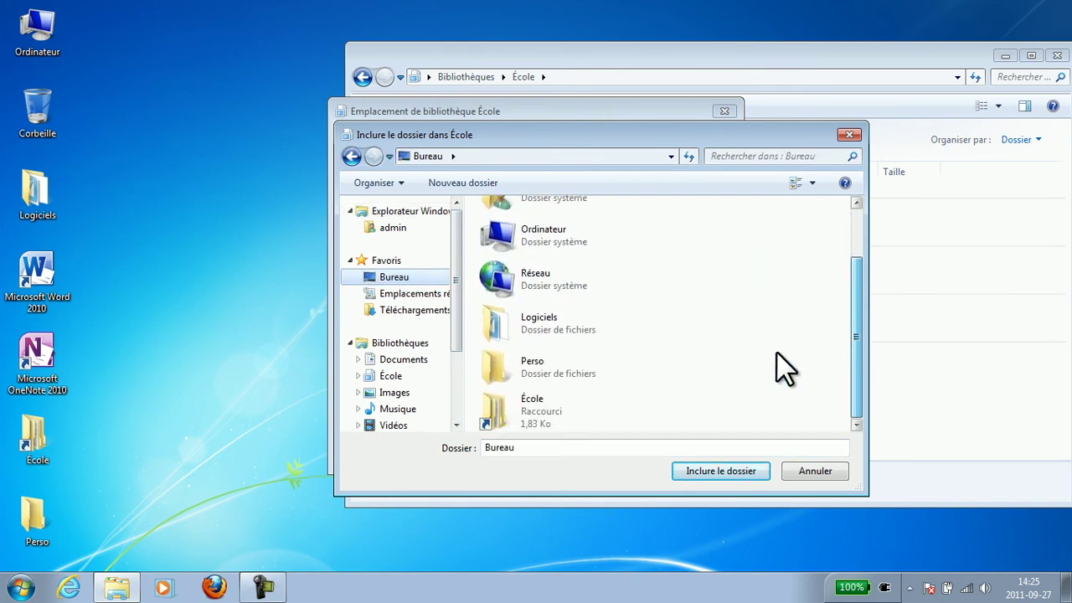
{"action": "double_click", "coordinate": [589, 407]}
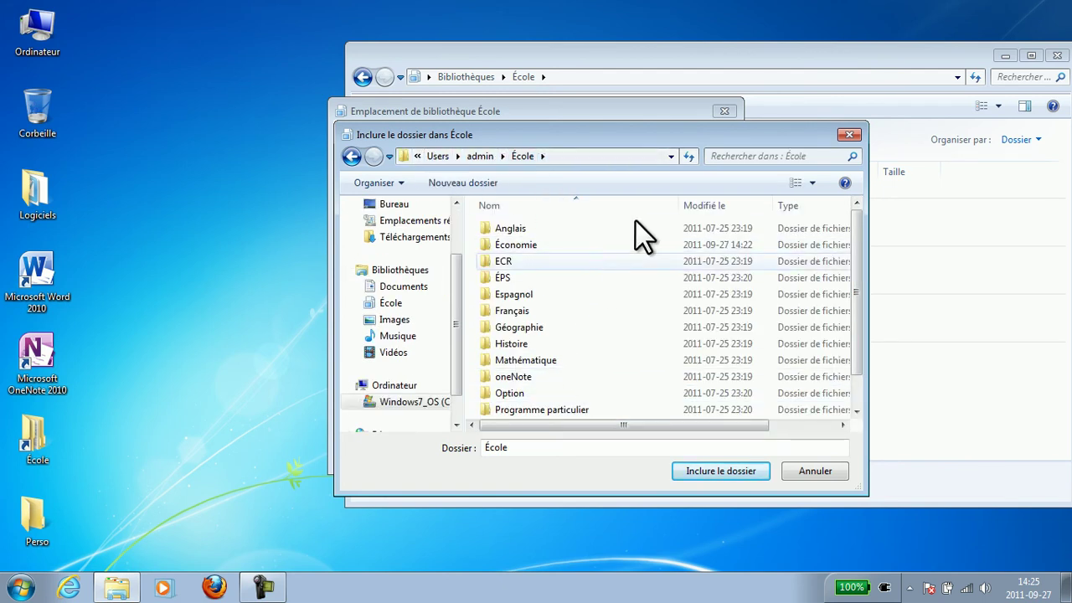
{"action": "left_click_drag", "start_coordinate": [718, 139], "coordinate": [921, 118]}
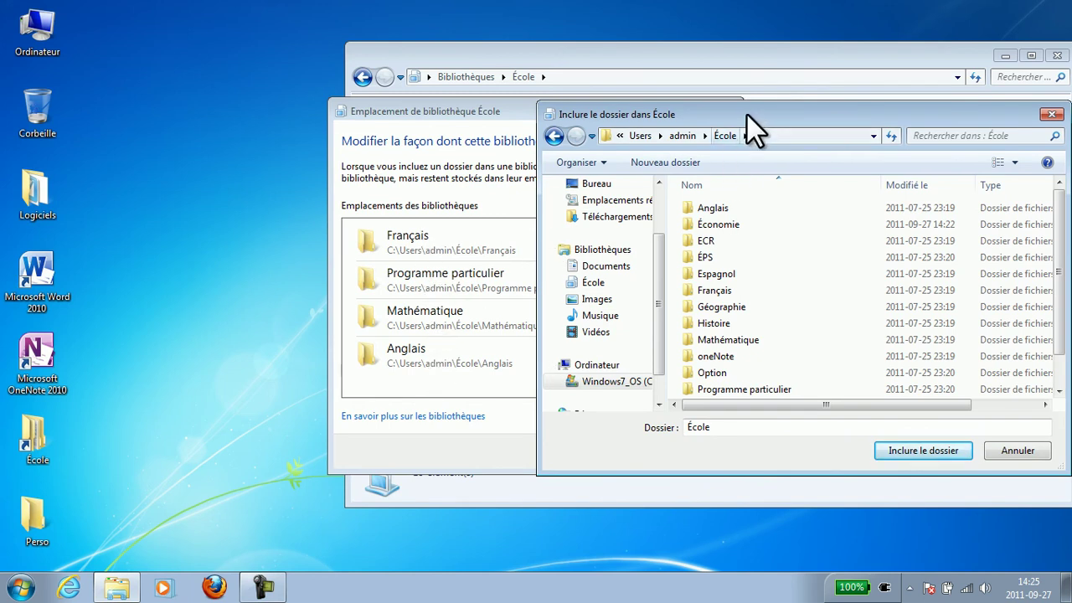
Reposition the folder selection dialog and include the Économie folder from École in the library's locations
{"action": "left_click_drag", "start_coordinate": [748, 114], "coordinate": [704, 87]}
{"action": "double_click", "coordinate": [688, 200]}
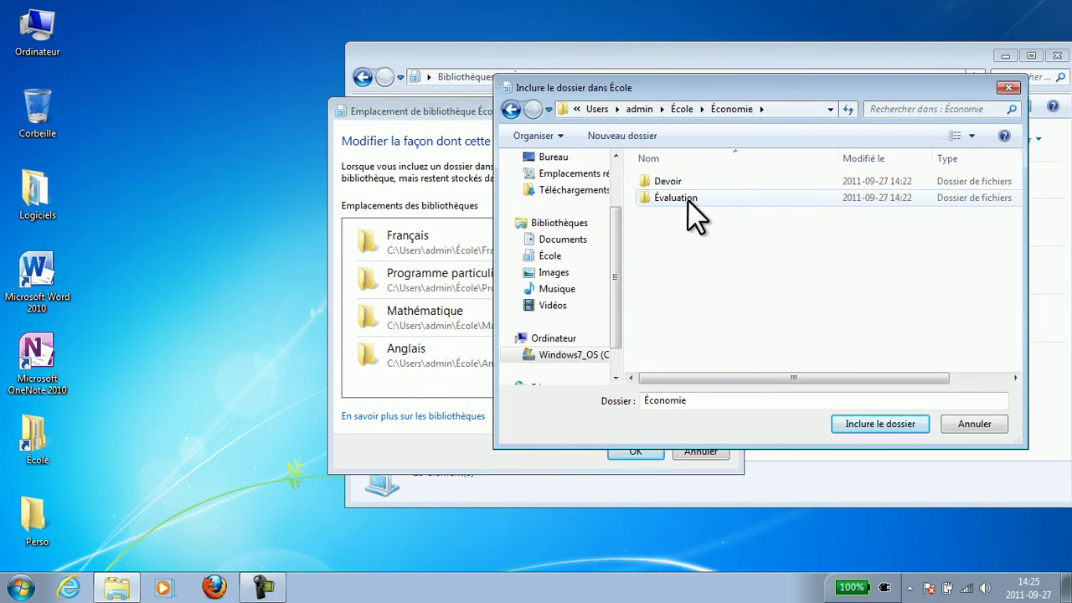
{"action": "left_click", "coordinate": [517, 115]}
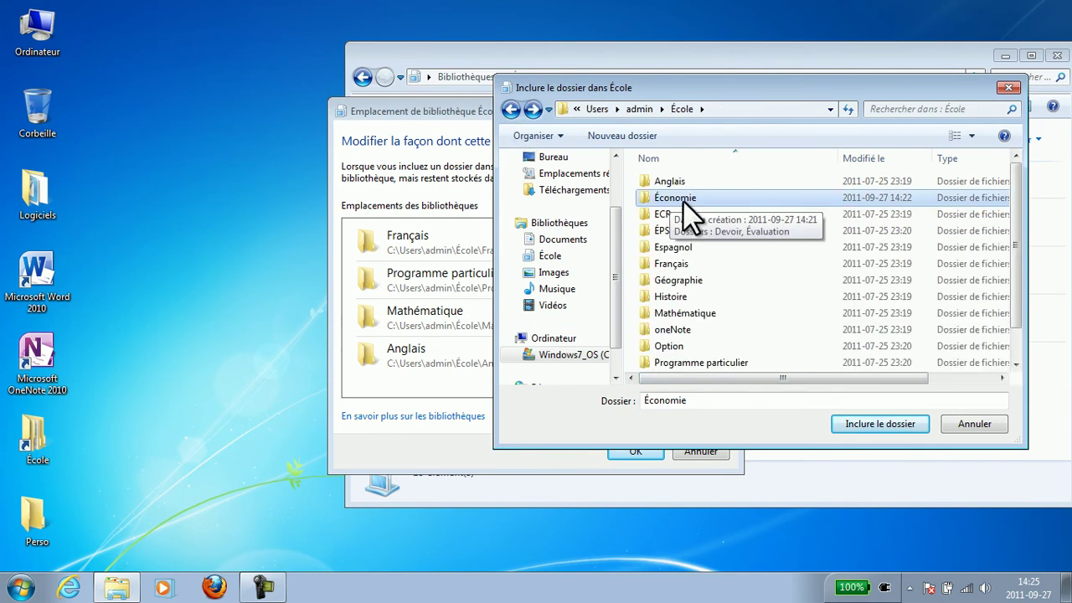
{"action": "left_click", "coordinate": [854, 426]}
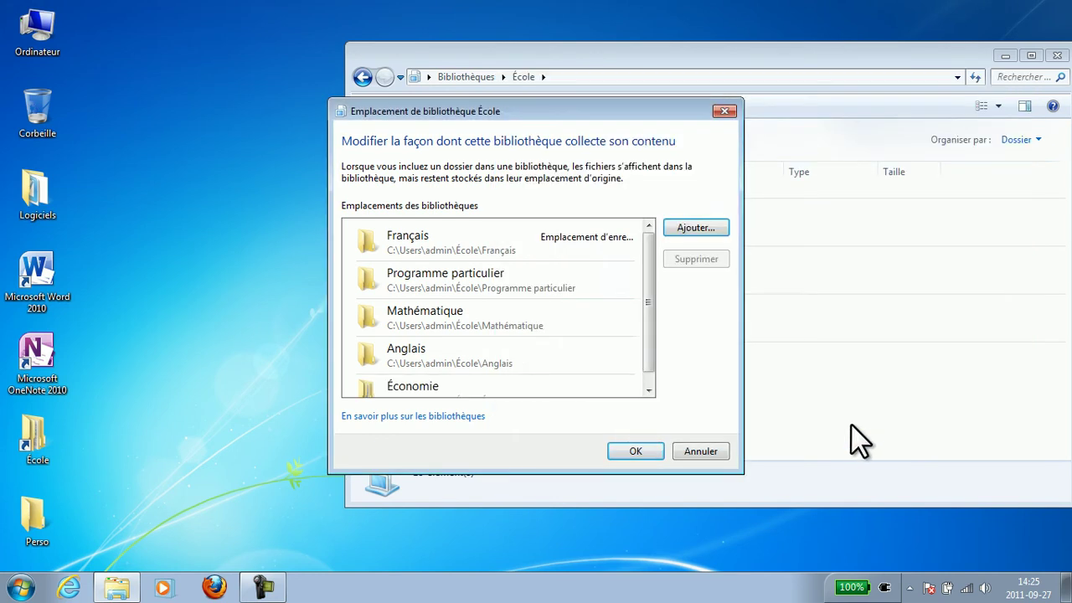
Add the Espagnol folder from École as another library location and apply the location changes
{"action": "left_click", "coordinate": [703, 224]}
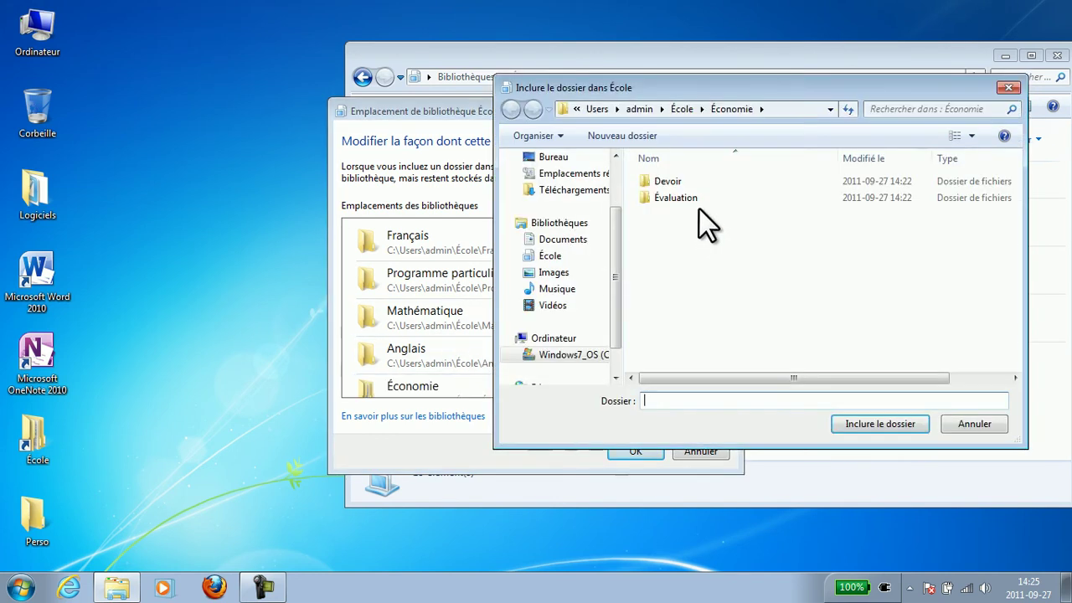
{"action": "left_click", "coordinate": [716, 112]}
{"action": "left_click", "coordinate": [710, 110]}
{"action": "left_click", "coordinate": [681, 109]}
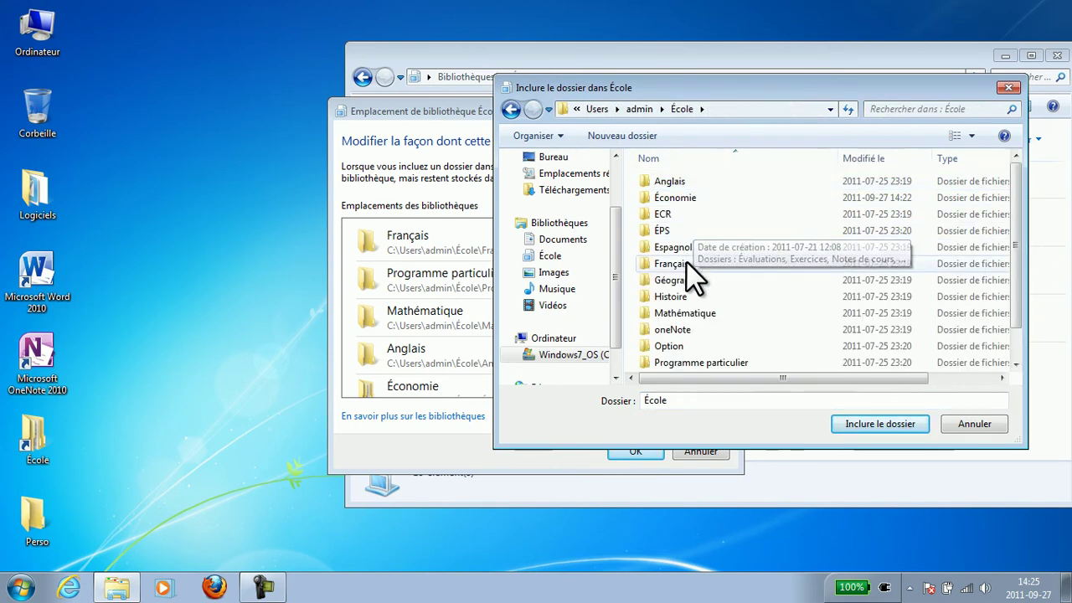
{"action": "left_click", "coordinate": [687, 249]}
{"action": "left_click", "coordinate": [866, 427]}
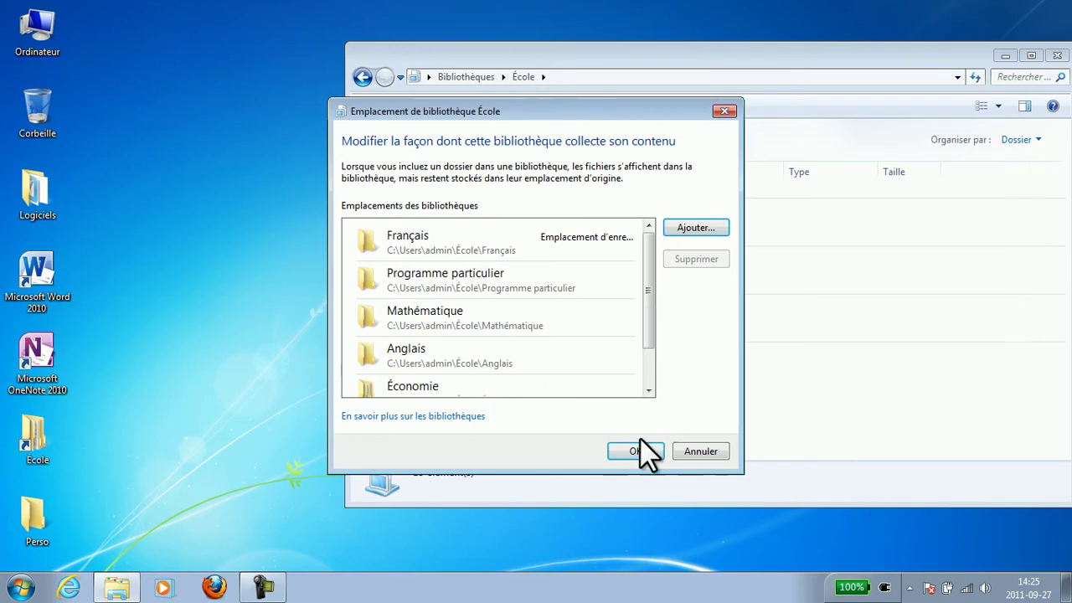
{"action": "left_click", "coordinate": [637, 452]}
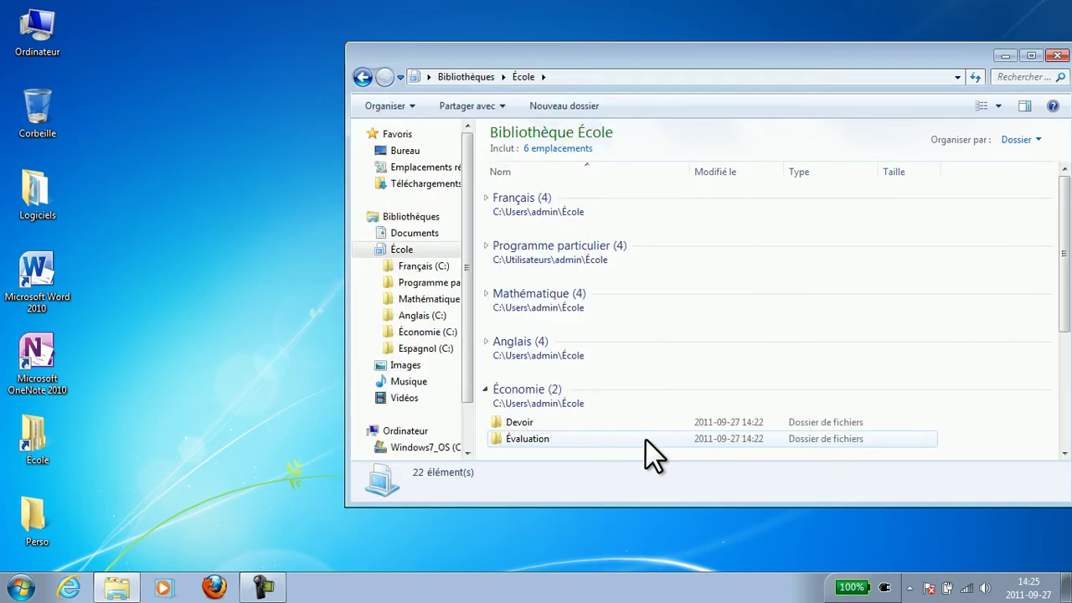
Collapse the Économie and Espagnol groups in the École library and move its window nearer the desktop's upper edge
{"action": "left_click", "coordinate": [486, 390]}
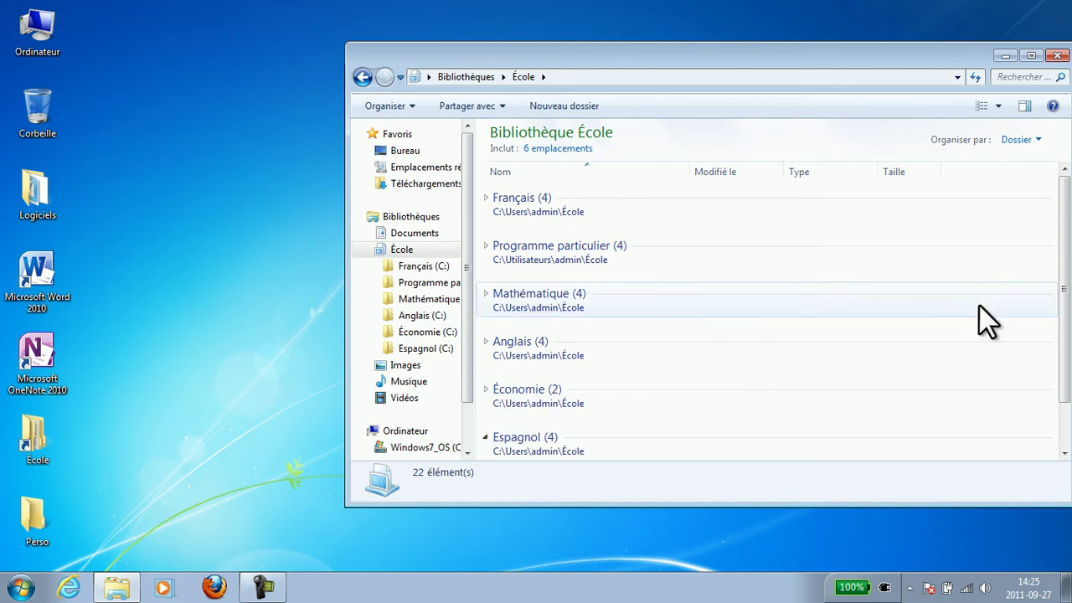
{"action": "left_click", "coordinate": [1070, 304]}
{"action": "left_click_drag", "start_coordinate": [1064, 317], "coordinate": [1064, 320]}
{"action": "scroll", "coordinate": [1065, 334], "scroll_direction": "down", "scroll_amount": 3}
{"action": "left_click_drag", "start_coordinate": [853, 56], "coordinate": [707, 16]}
{"action": "left_click", "coordinate": [336, 316]}
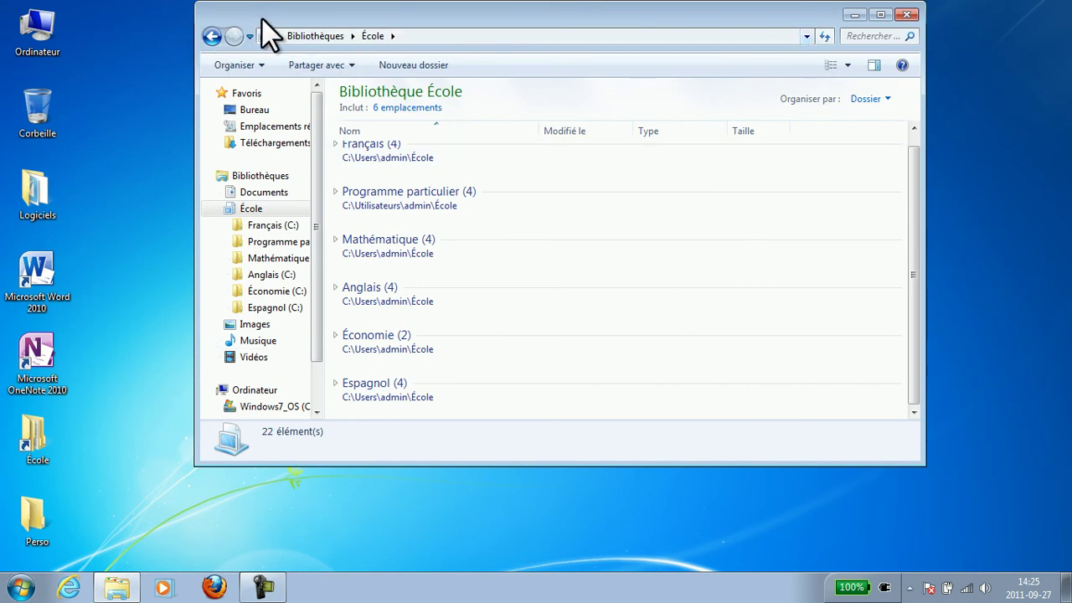
Return to Bibliothèques, open the Documents library and check which commands are available for its empty area
{"action": "left_click", "coordinate": [212, 36]}
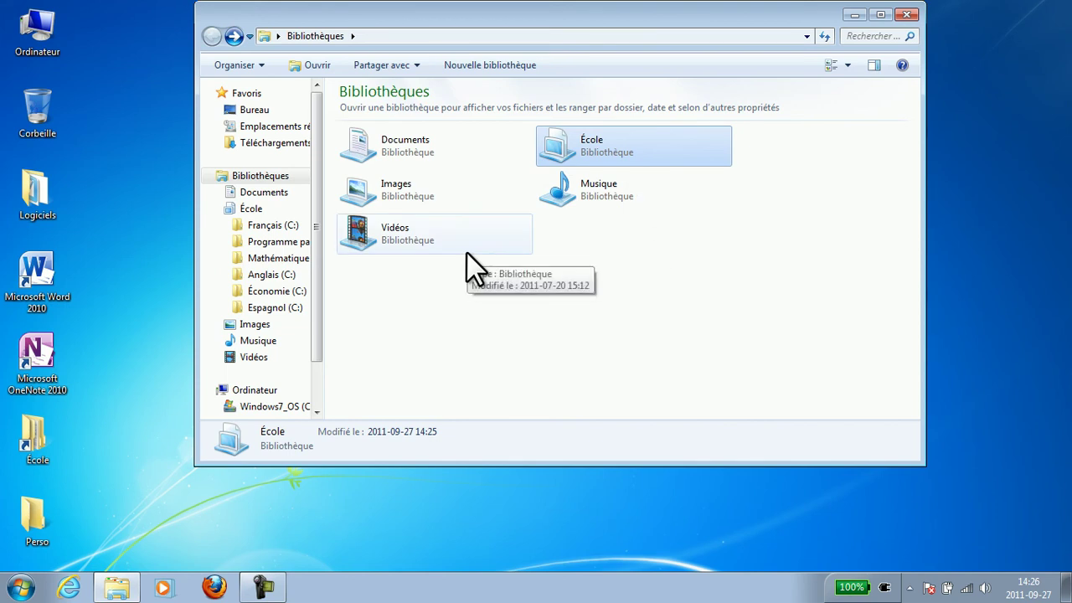
{"action": "double_click", "coordinate": [457, 141]}
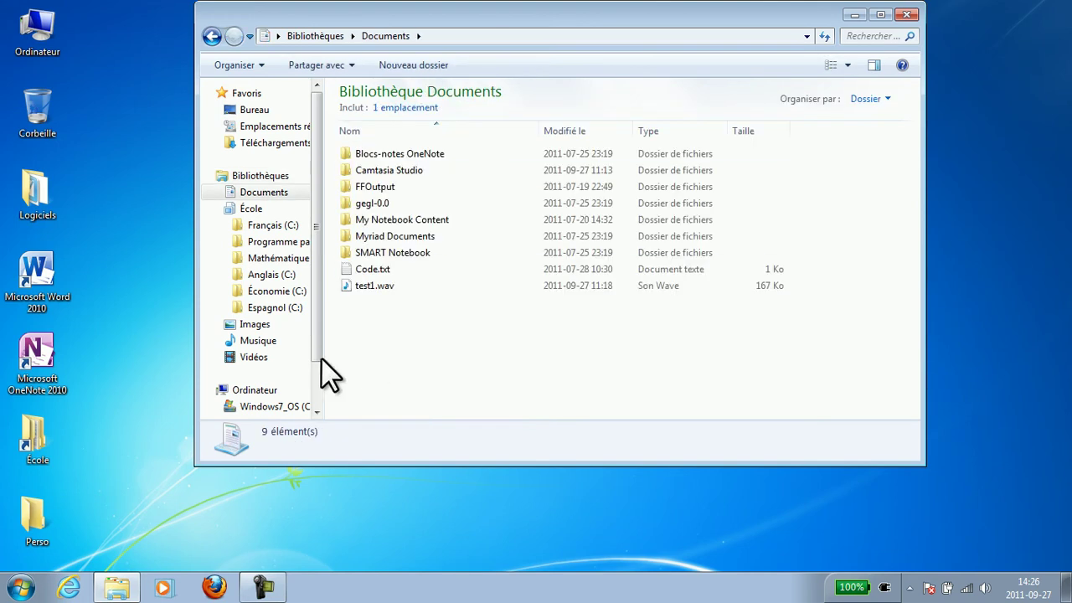
{"action": "right_click", "coordinate": [367, 324]}
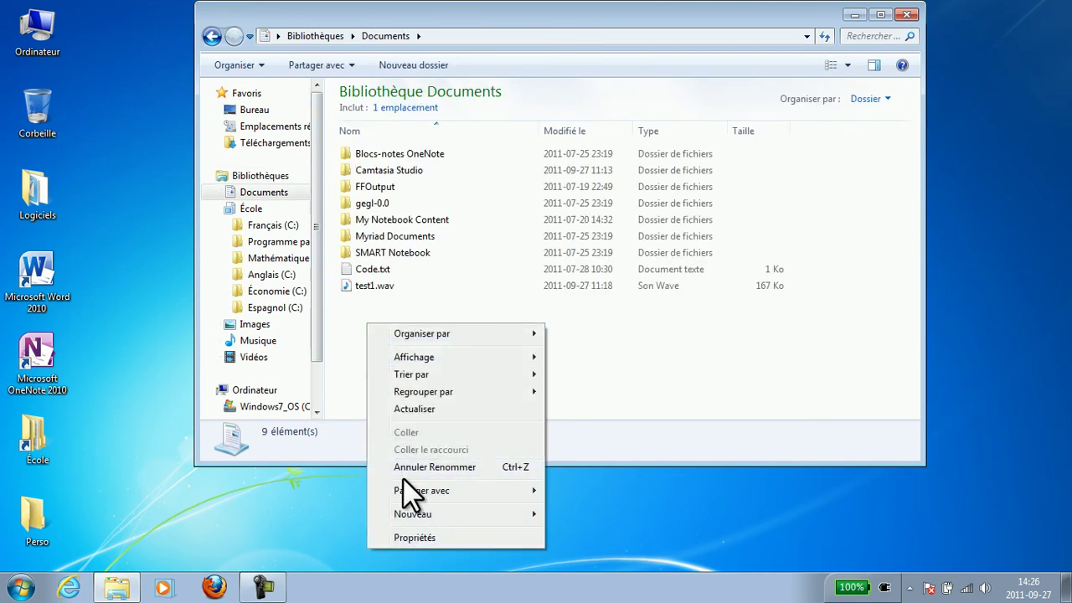
{"action": "left_click", "coordinate": [364, 325]}
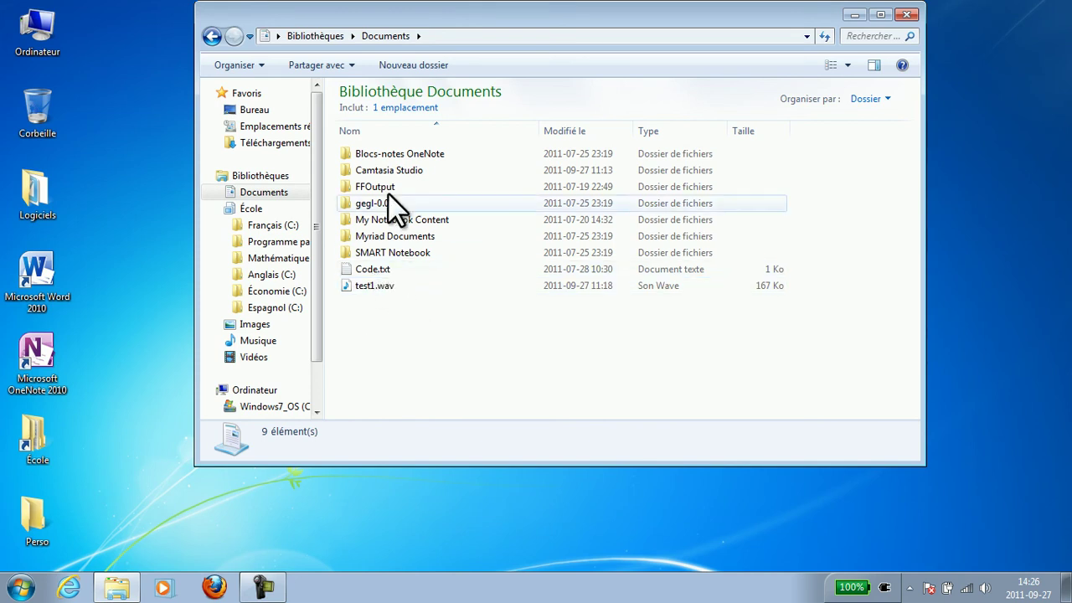
Open the Images library, look through the pictures in Échantillons d'images and return to the library
{"action": "left_click", "coordinate": [211, 33]}
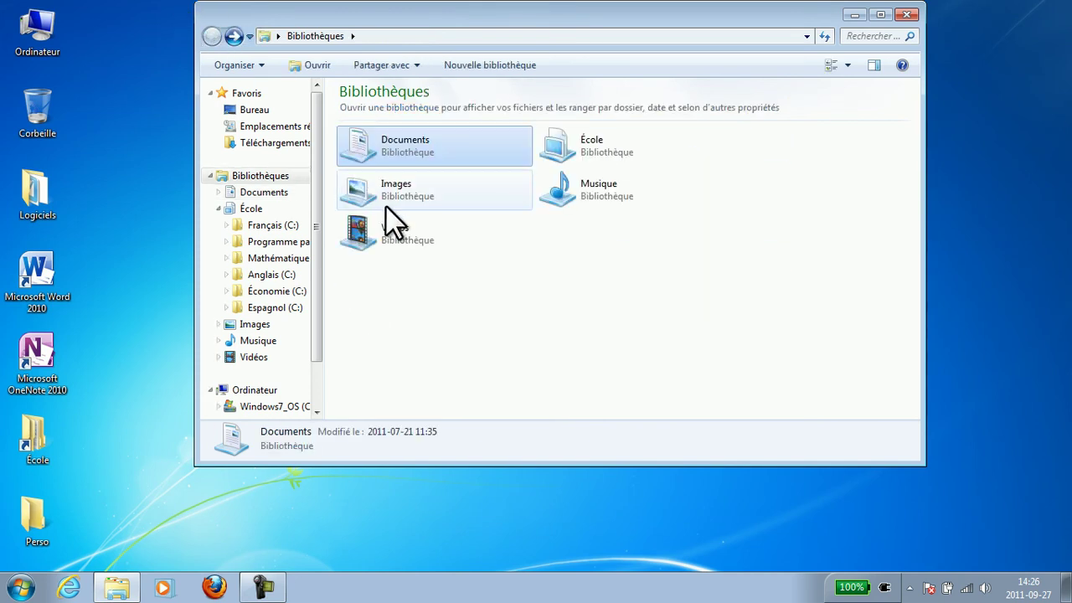
{"action": "double_click", "coordinate": [388, 206]}
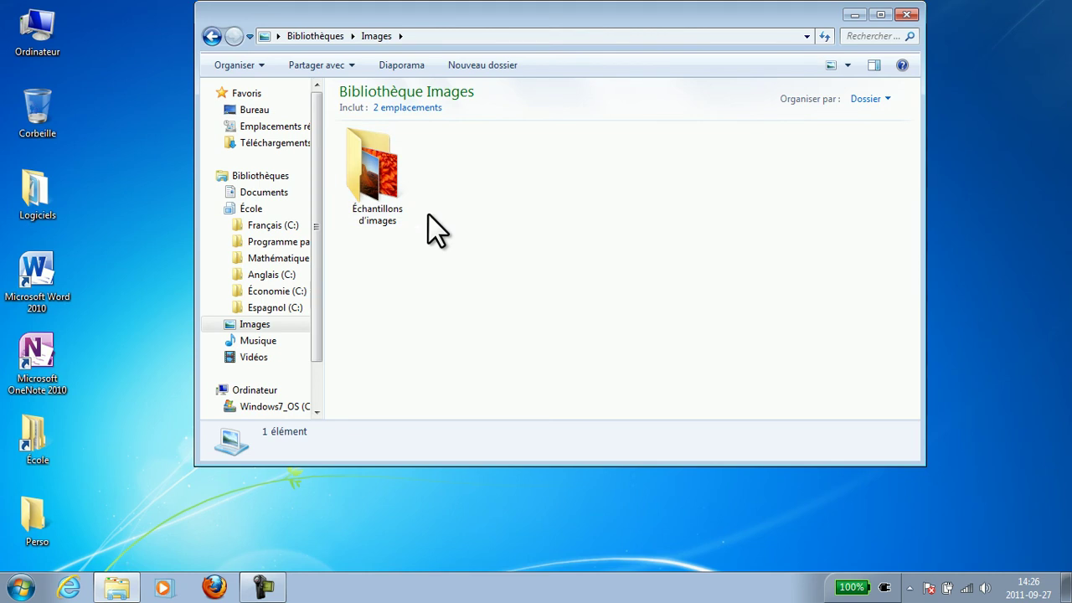
{"action": "double_click", "coordinate": [368, 192]}
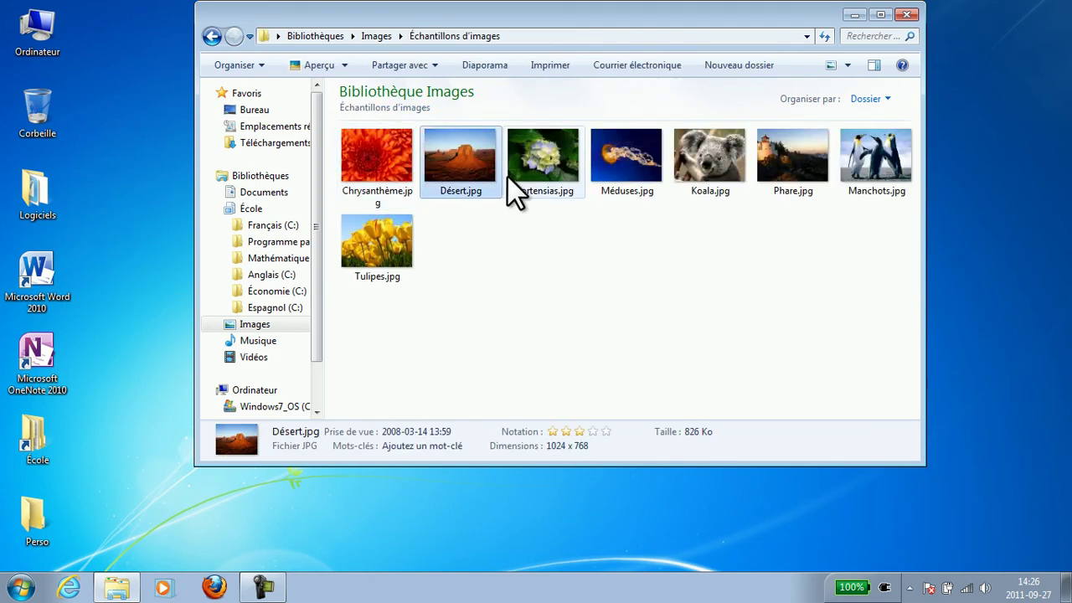
{"action": "left_click", "coordinate": [741, 169]}
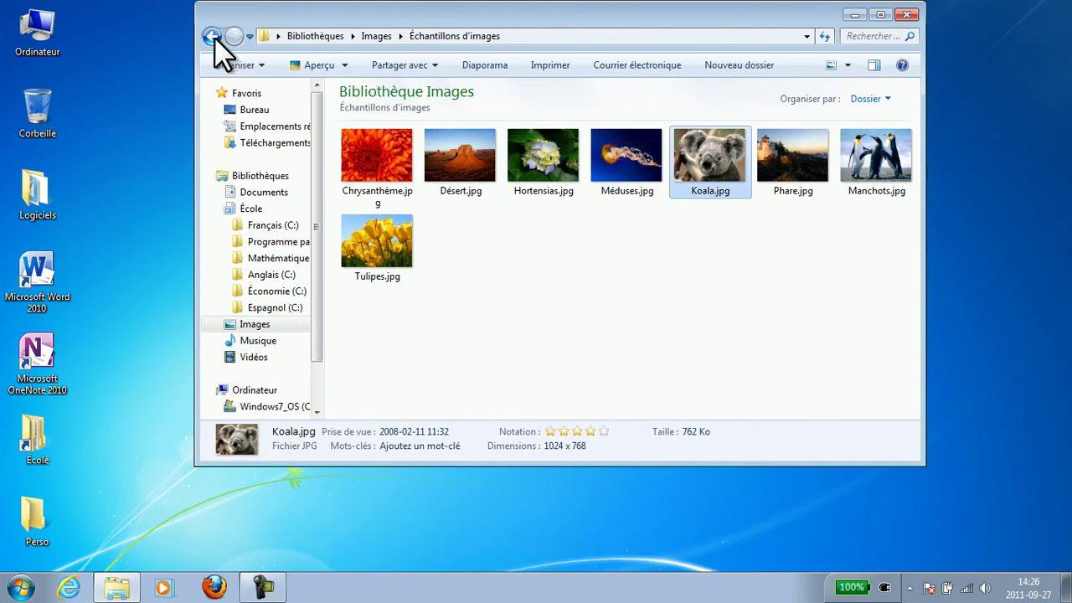
{"action": "left_click", "coordinate": [212, 36]}
Create a new folder named Amis in the Images library
{"action": "right_click", "coordinate": [531, 179]}
{"action": "mouse_move", "coordinate": [586, 373]}
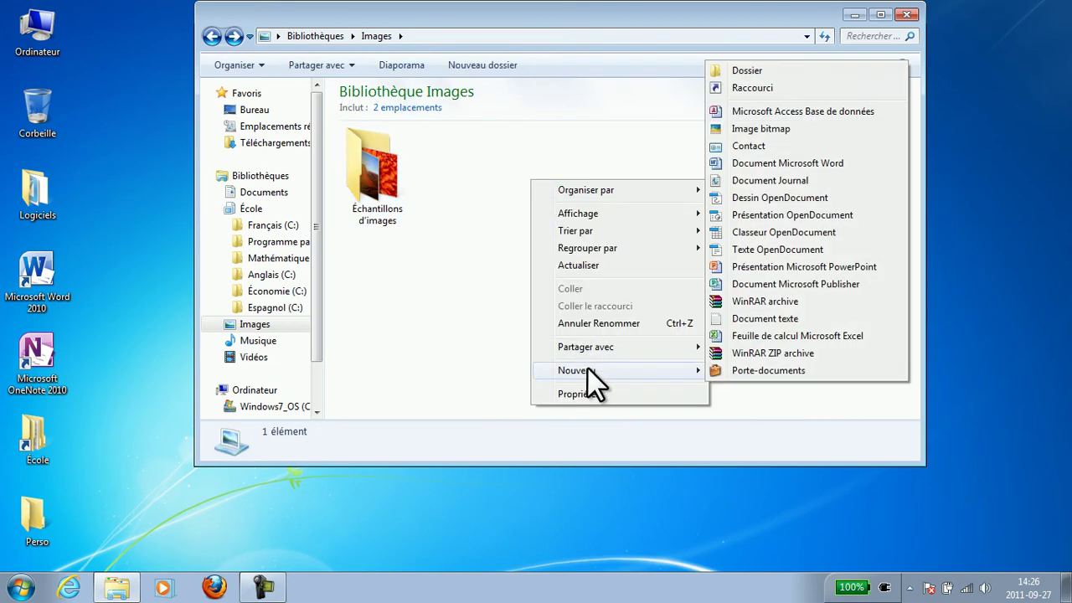
{"action": "left_click", "coordinate": [767, 74]}
{"action": "type", "text": "Am"}
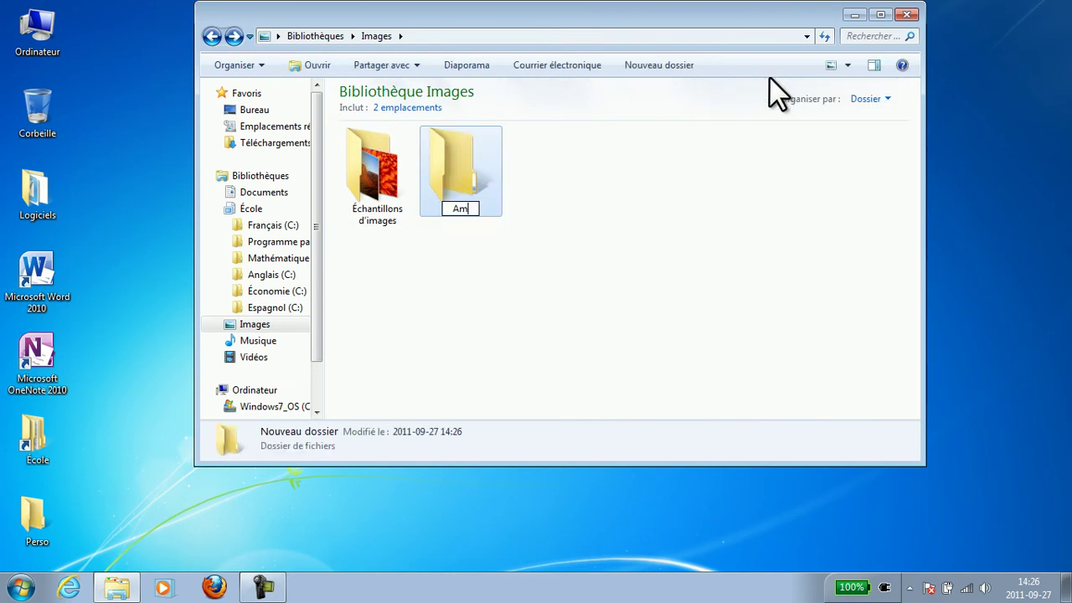
{"action": "key", "text": "Return"}
Create a second new folder named Écoles in the Images library
{"action": "right_click", "coordinate": [670, 166]}
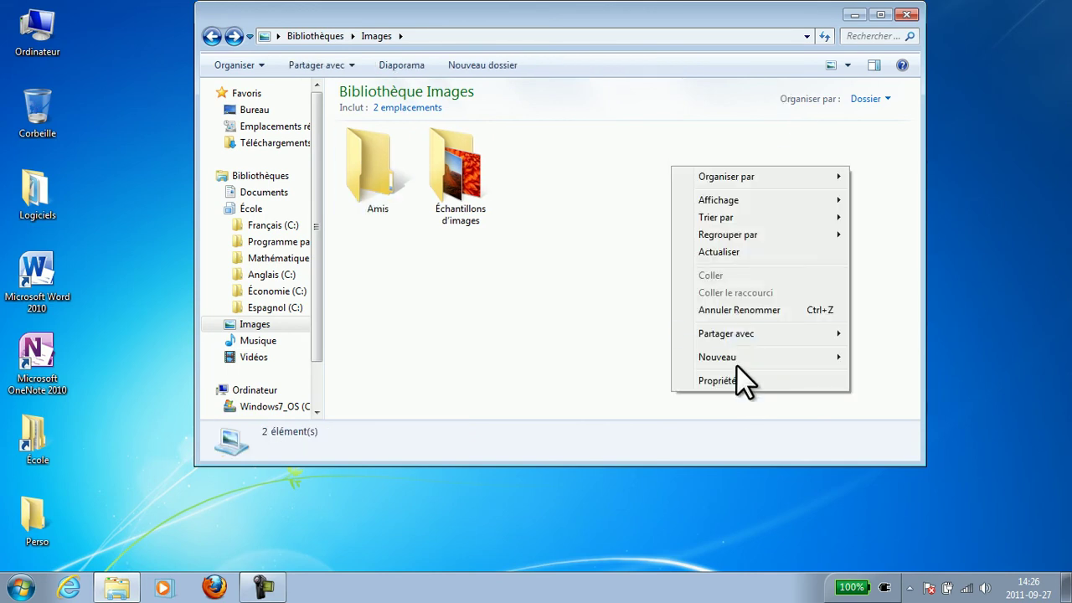
{"action": "mouse_move", "coordinate": [737, 356]}
{"action": "left_click", "coordinate": [888, 64]}
{"action": "type", "text": "Écoles"}
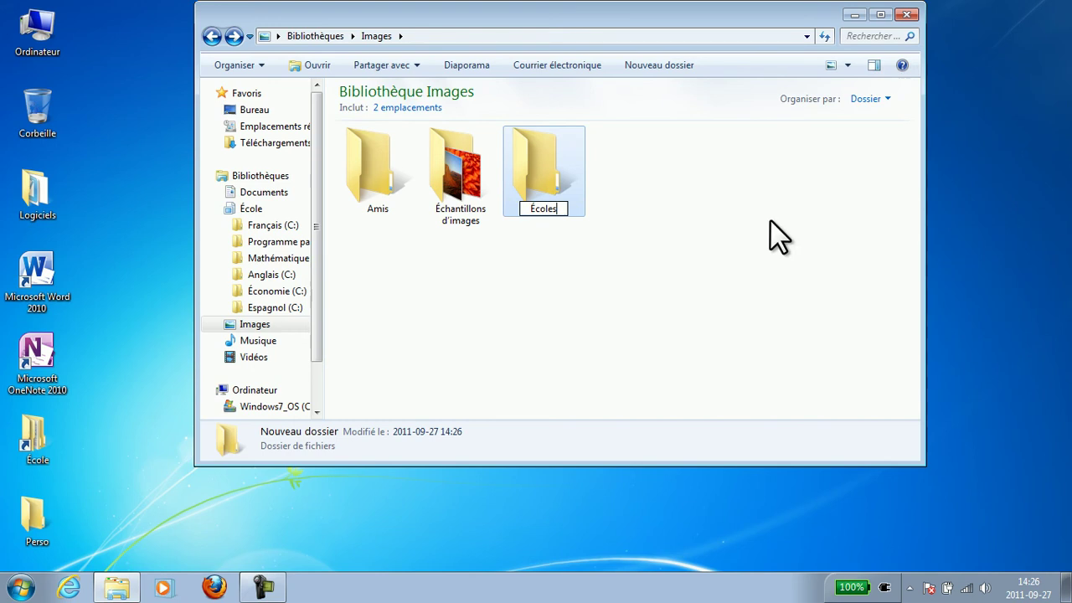
{"action": "left_click", "coordinate": [676, 197]}
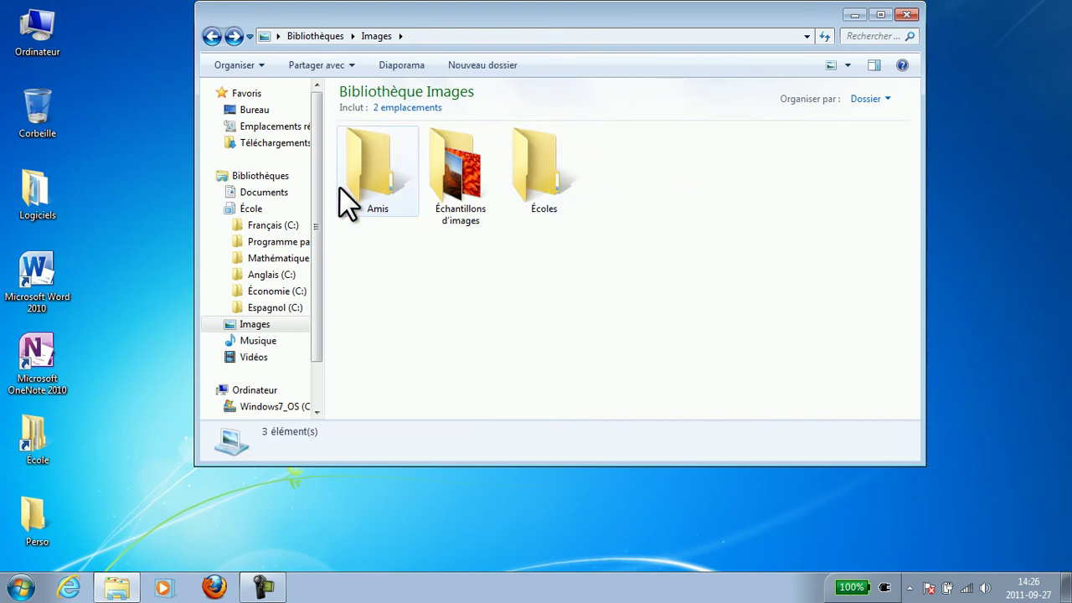
Open the Musique library from Bibliothèques and create a new folder named Dubstep in it
{"action": "left_click", "coordinate": [209, 38]}
{"action": "double_click", "coordinate": [598, 215]}
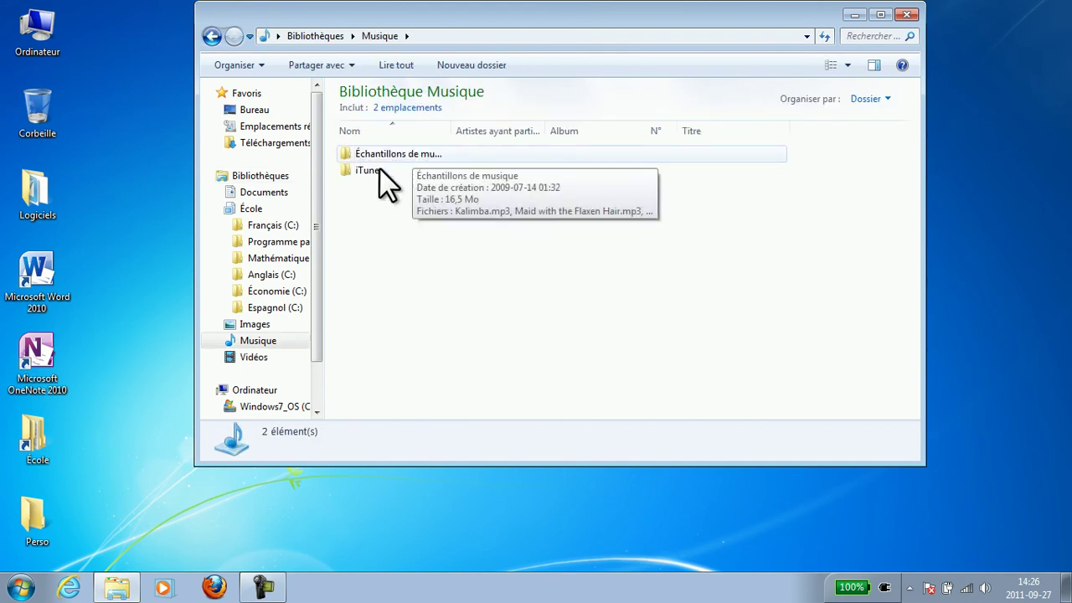
{"action": "right_click", "coordinate": [372, 208]}
{"action": "mouse_move", "coordinate": [446, 393]}
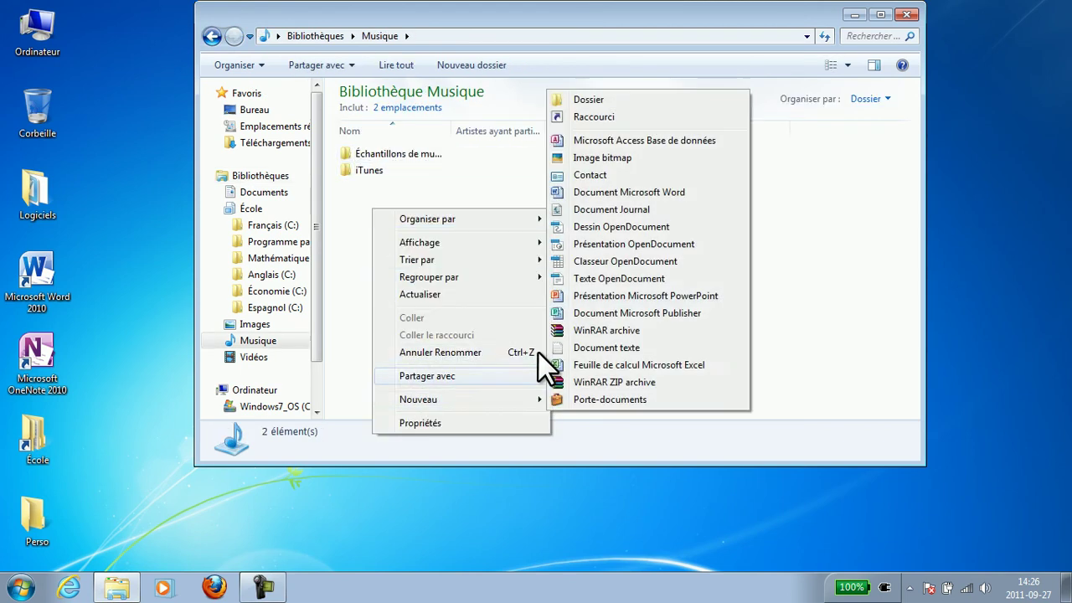
{"action": "left_click", "coordinate": [598, 96]}
{"action": "type", "text": "Dub"}
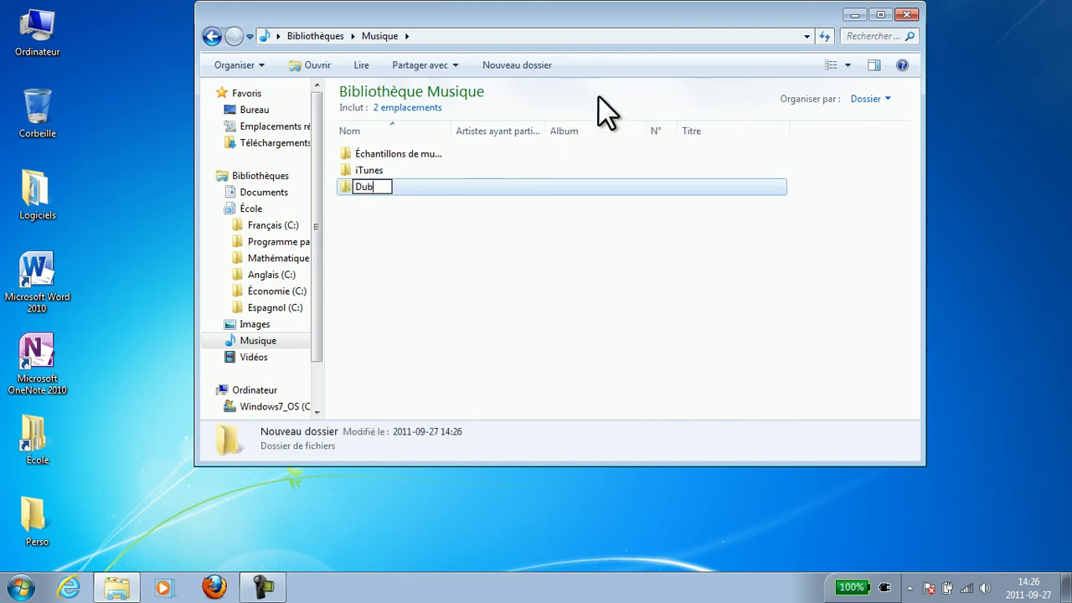
{"action": "type", "text": "step"}
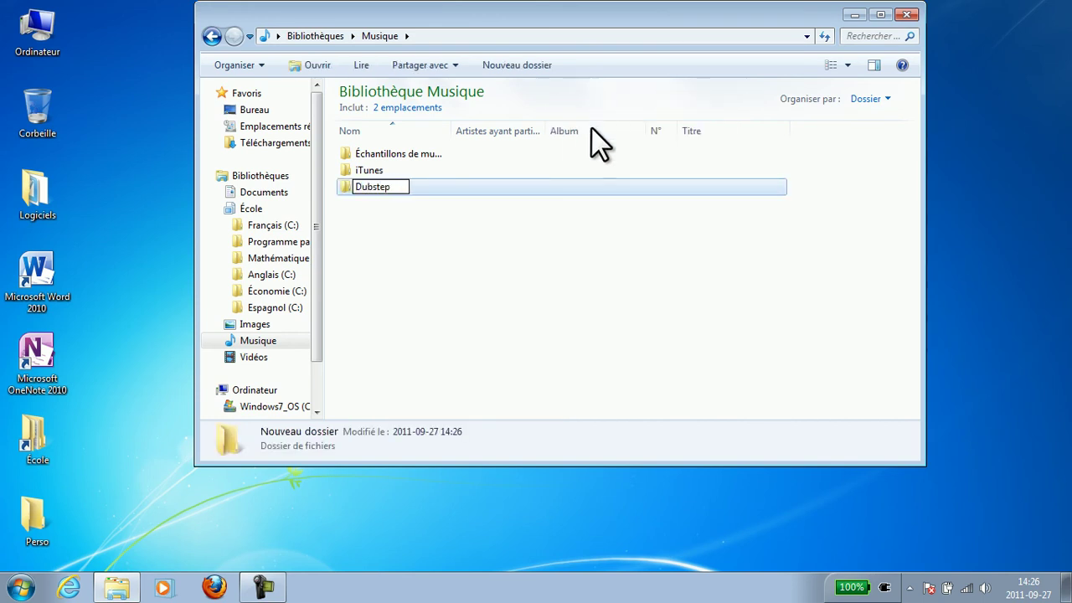
{"action": "left_click", "coordinate": [520, 237]}
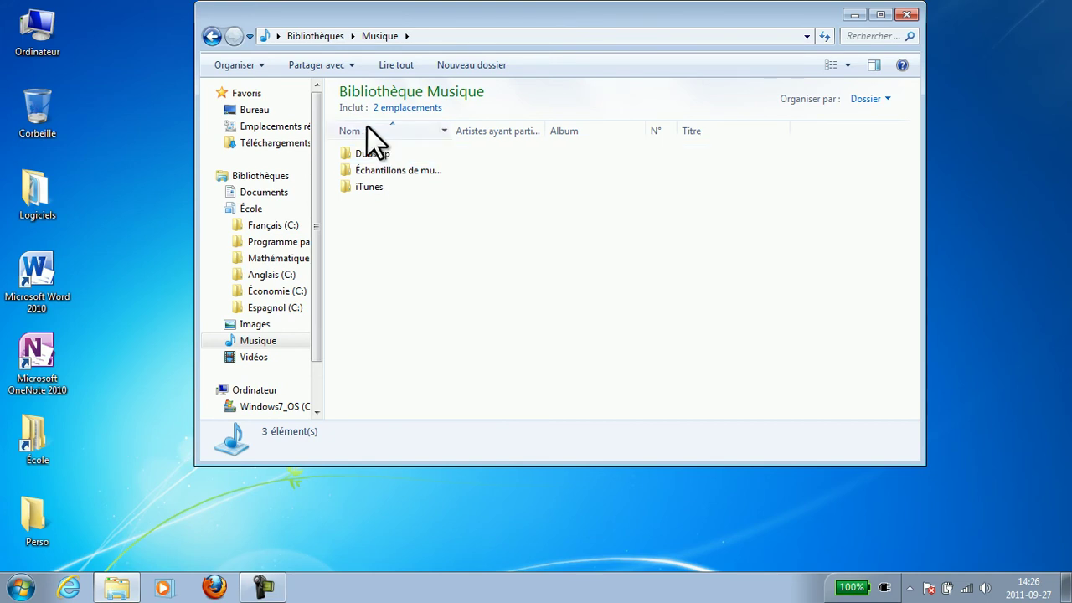
Return to Bibliothèques, open the Vidéos library to view its folders, and close the window
{"action": "left_click", "coordinate": [213, 38]}
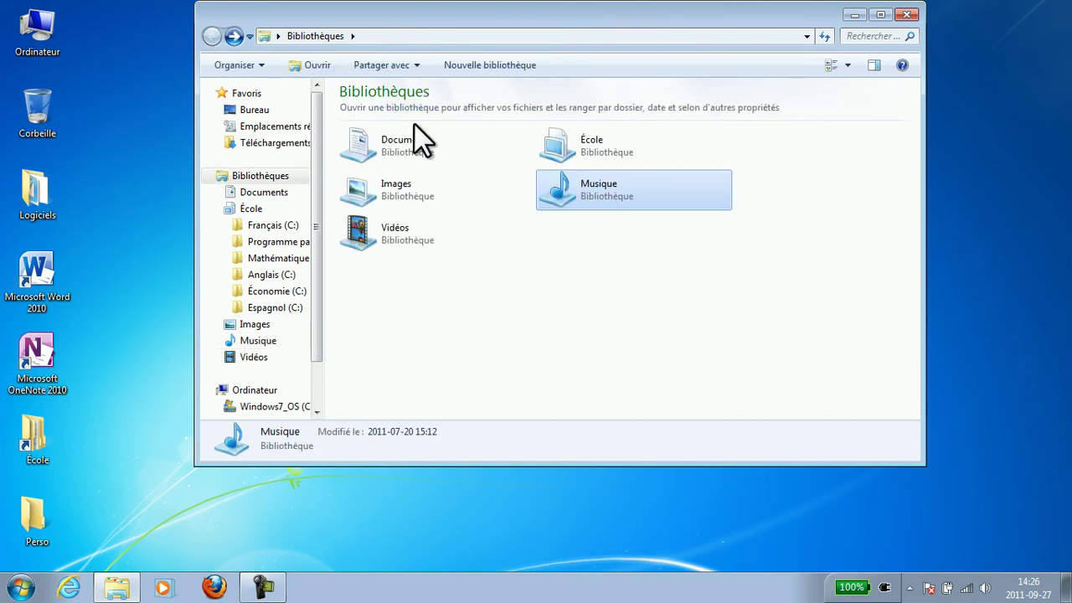
{"action": "double_click", "coordinate": [408, 235]}
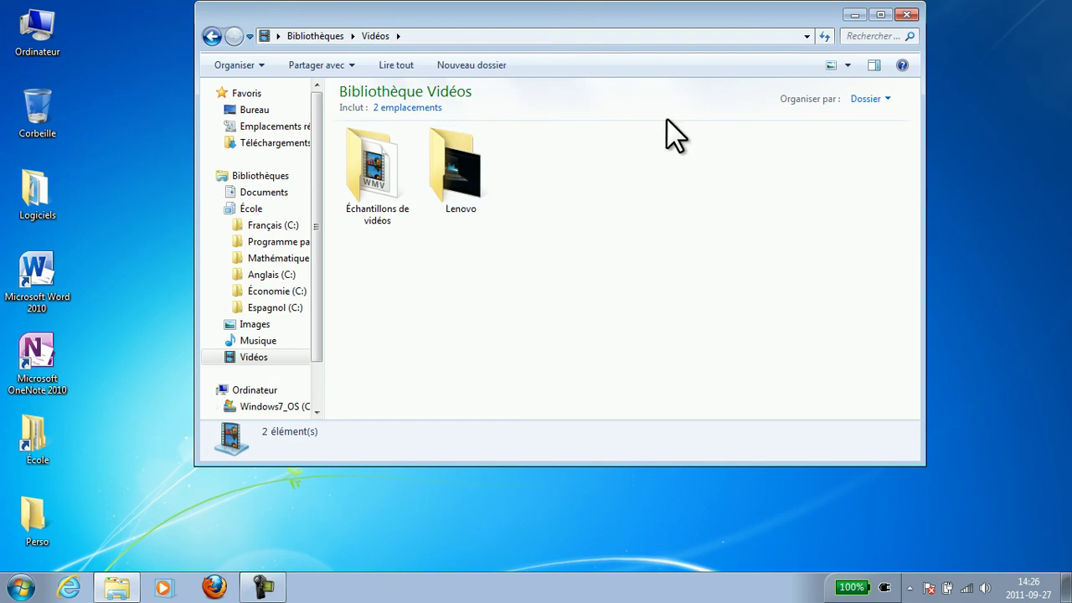
{"action": "left_click", "coordinate": [912, 11]}
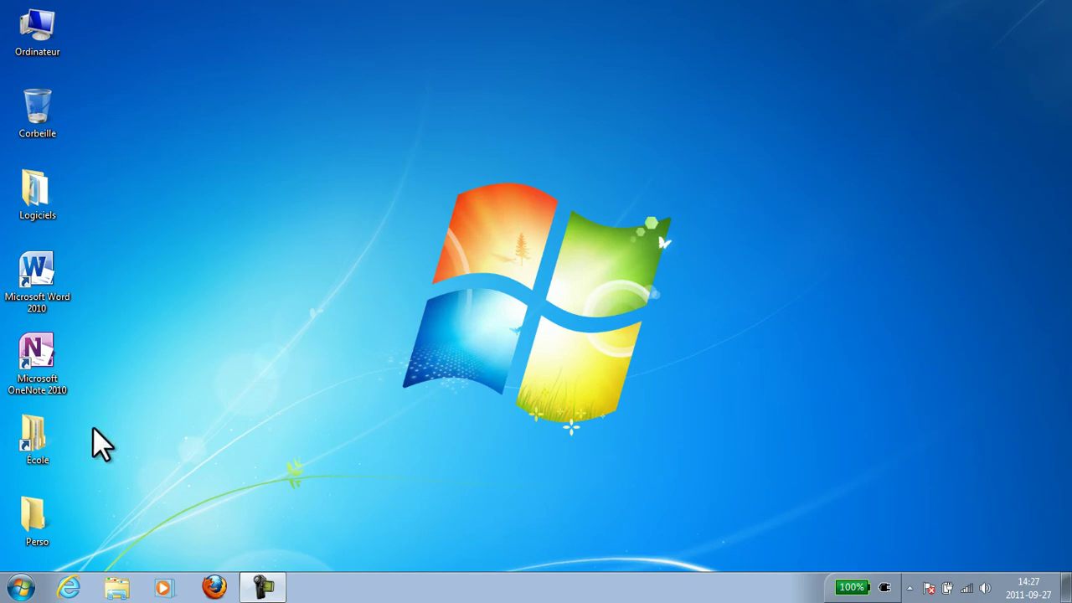
View the desktop École folder and close it, and open the École library from Bibliothèques to review its included locations
{"action": "double_click", "coordinate": [42, 433]}
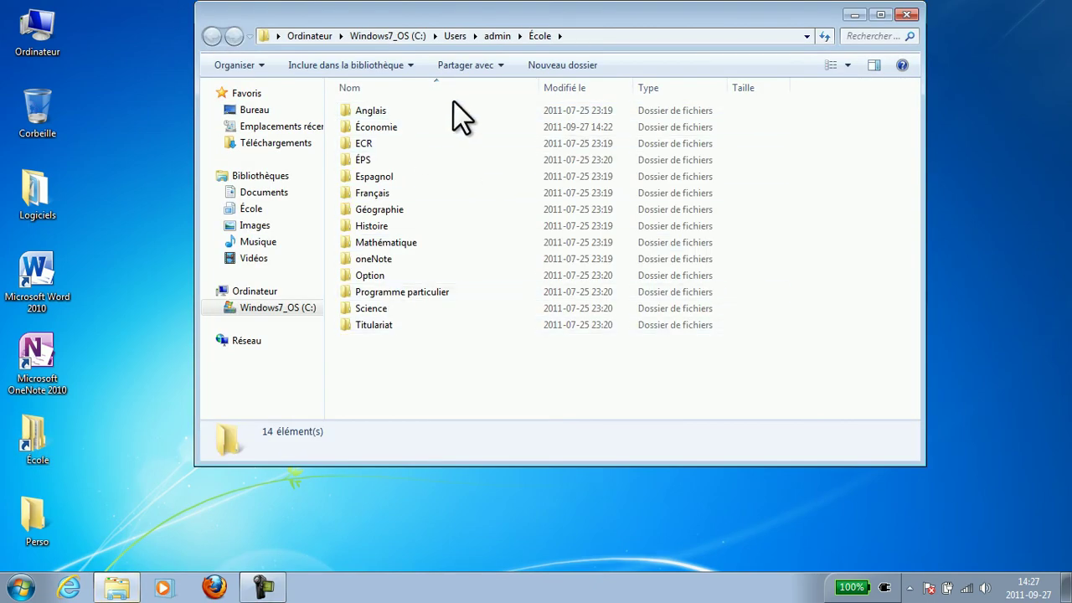
{"action": "left_click", "coordinate": [907, 14]}
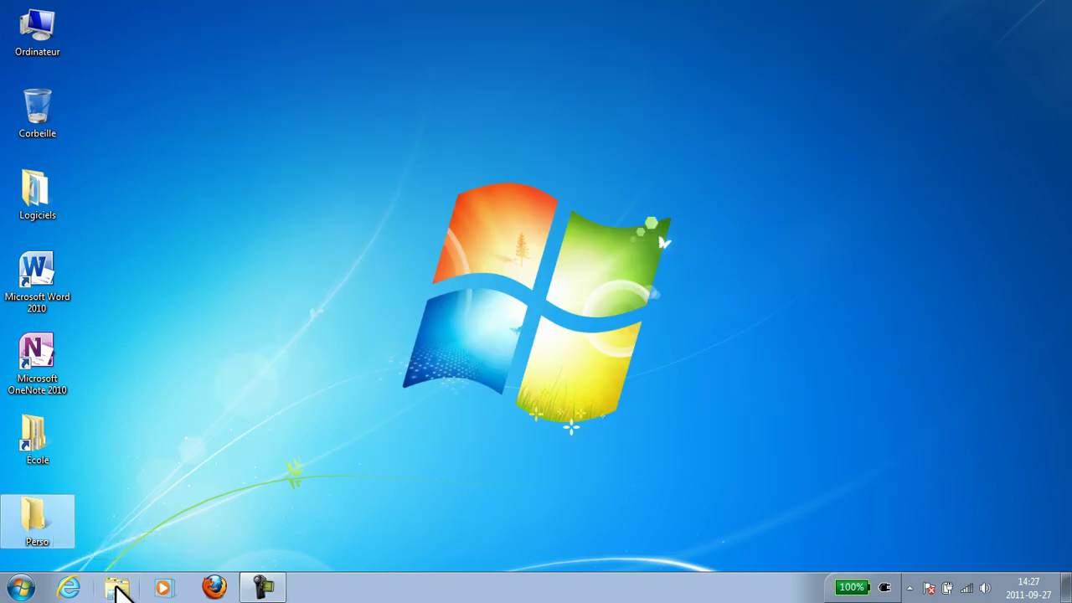
{"action": "left_click", "coordinate": [117, 589]}
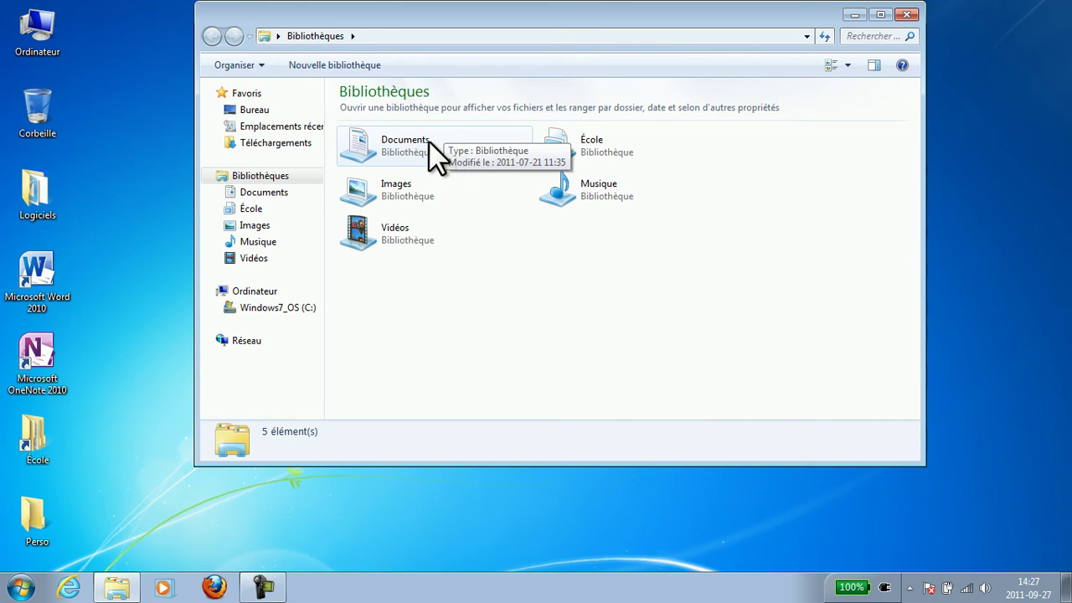
{"action": "double_click", "coordinate": [613, 172]}
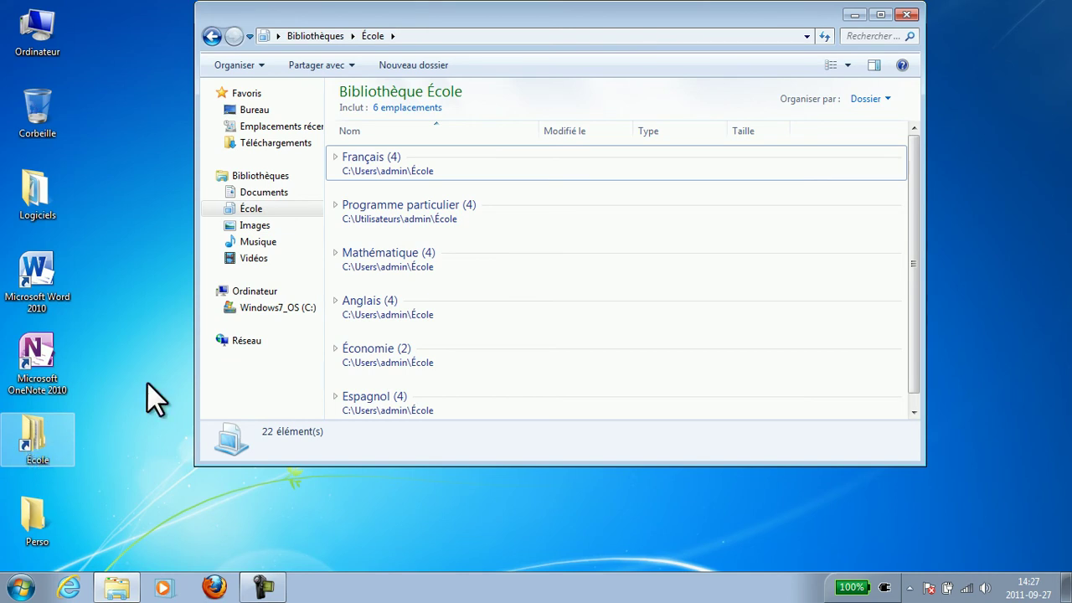
{"action": "mouse_move", "coordinate": [394, 110]}
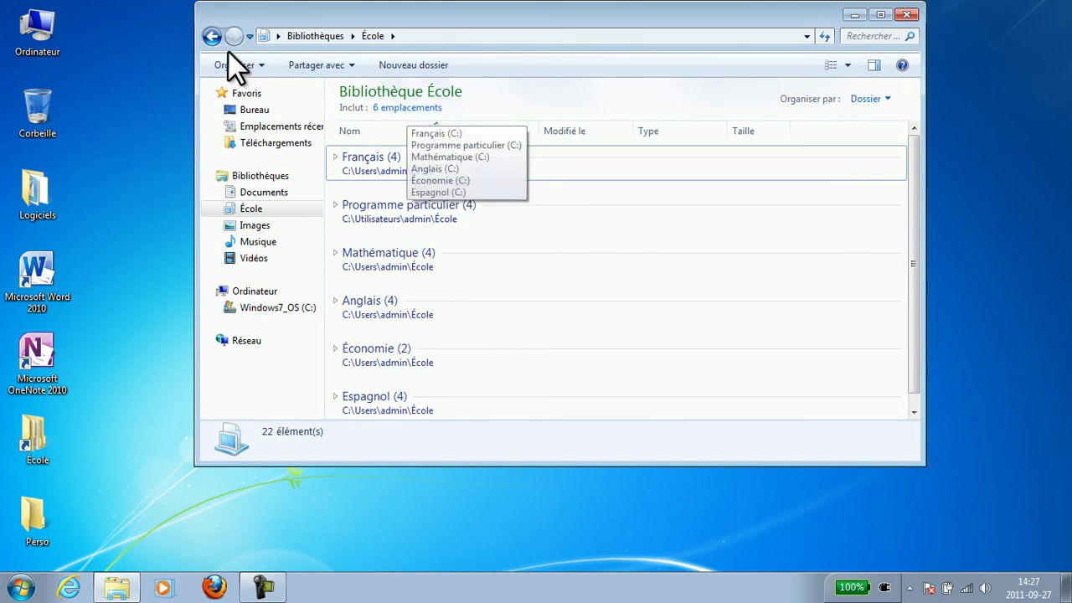
Close the École library, open the Images library from the Start menu, go back to Bibliothèques and close the window
{"action": "left_click", "coordinate": [212, 38]}
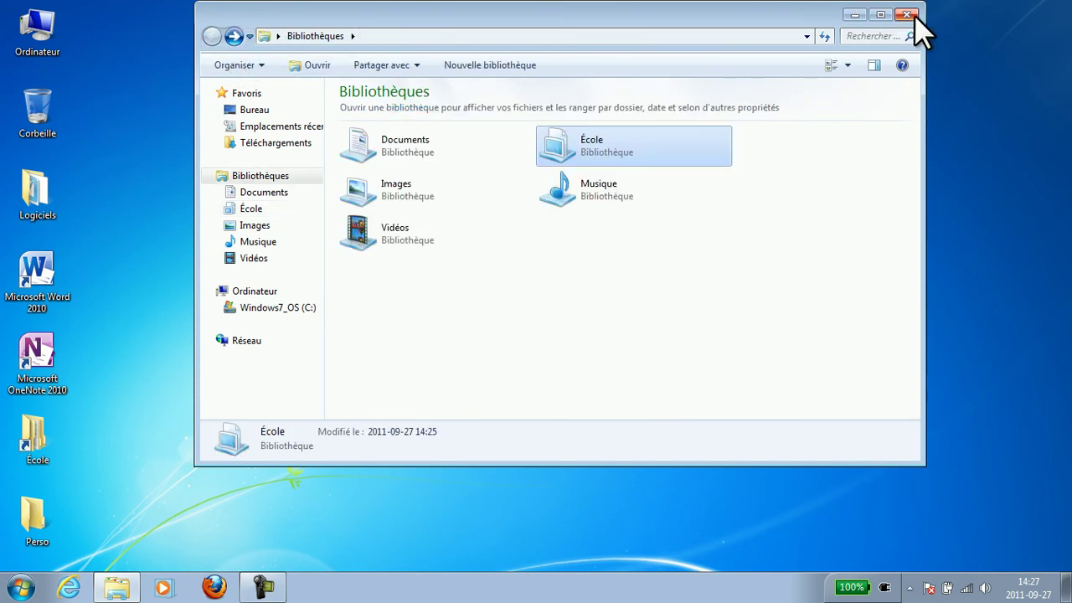
{"action": "left_click", "coordinate": [907, 15]}
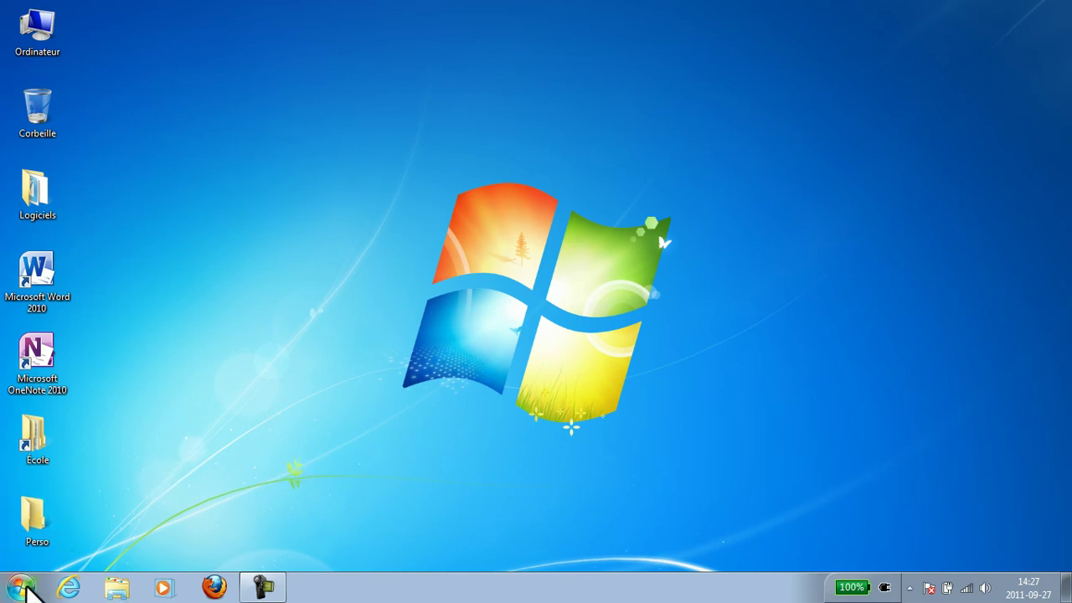
{"action": "left_click", "coordinate": [22, 589]}
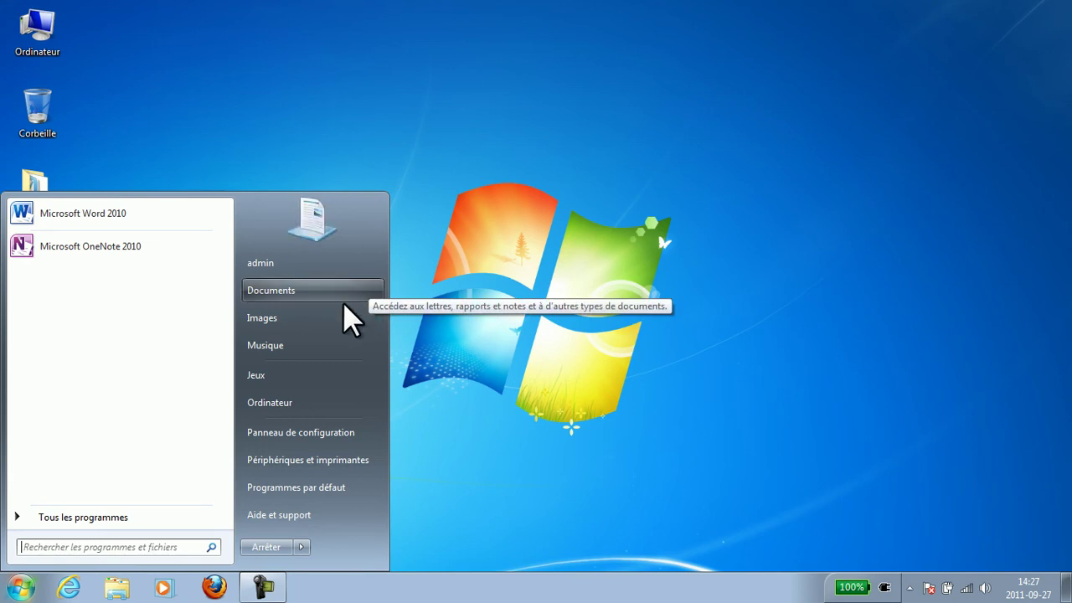
{"action": "left_click", "coordinate": [280, 317]}
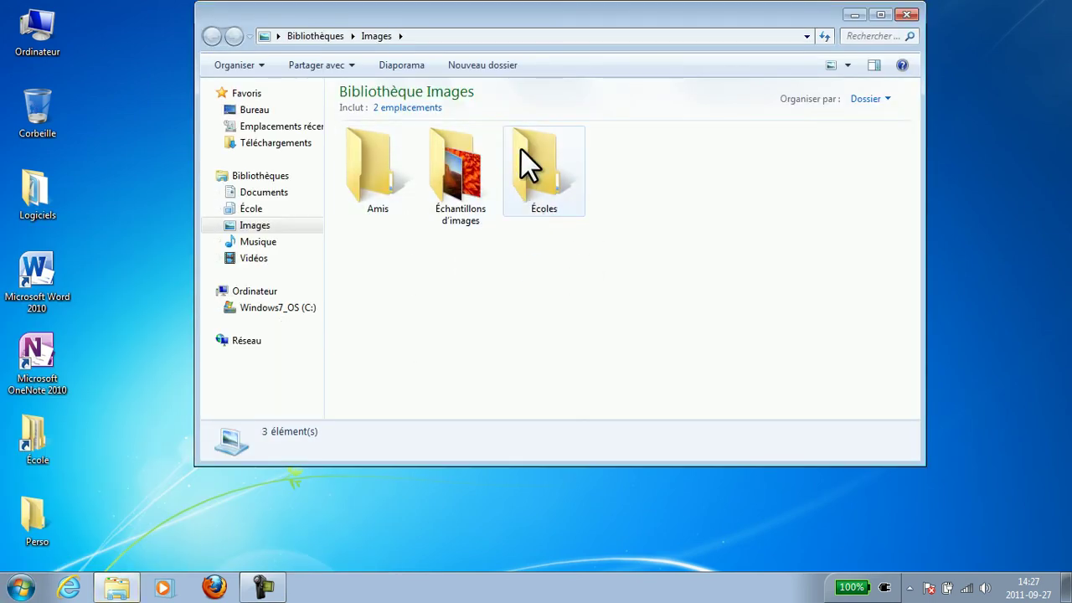
{"action": "left_click", "coordinate": [271, 177]}
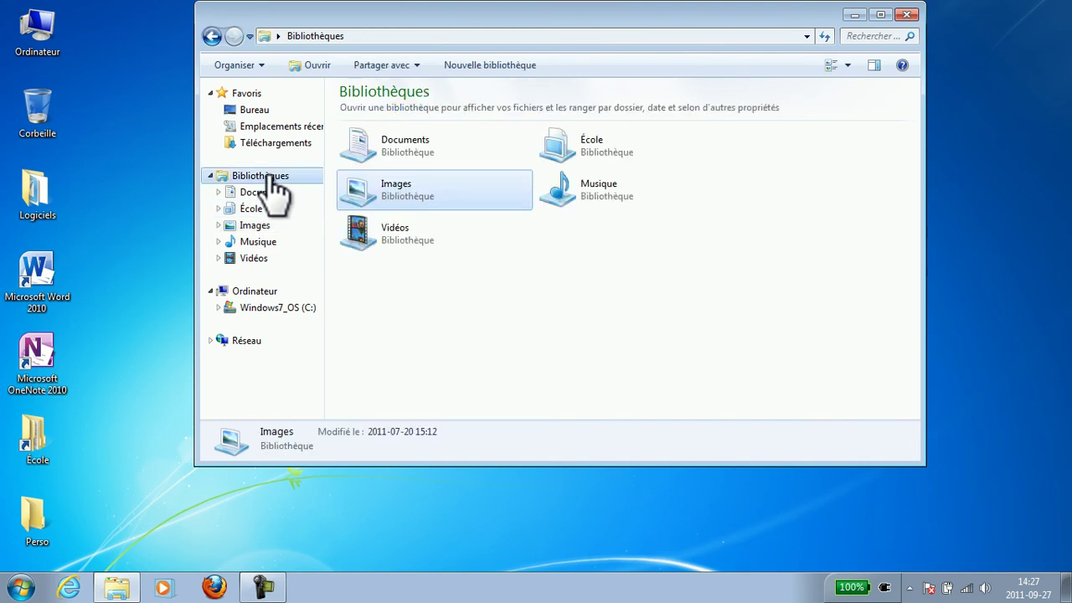
{"action": "left_click", "coordinate": [908, 16]}
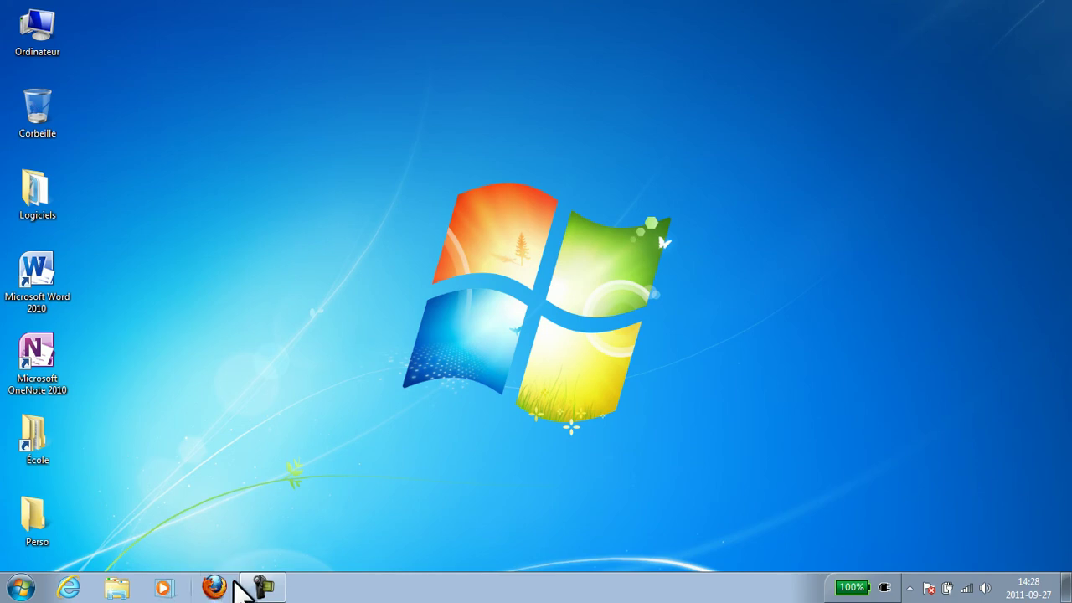
Unpin Internet Explorer, Windows Explorer, Windows Media Player and Firefox from the taskbar
{"action": "mouse_move", "coordinate": [265, 586]}
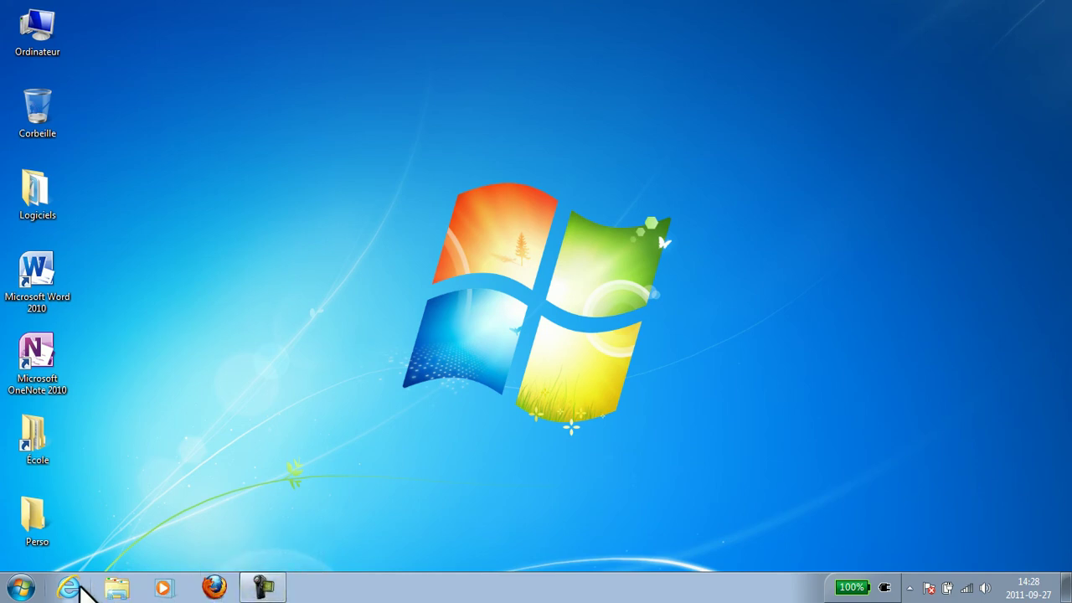
{"action": "right_click", "coordinate": [81, 590]}
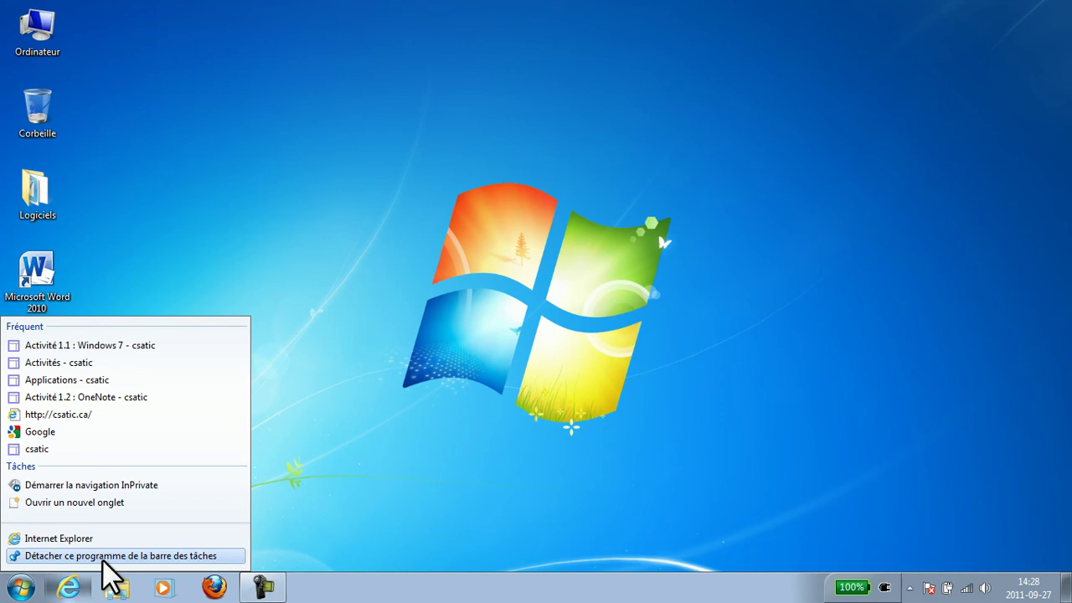
{"action": "left_click", "coordinate": [102, 557]}
{"action": "right_click", "coordinate": [71, 586]}
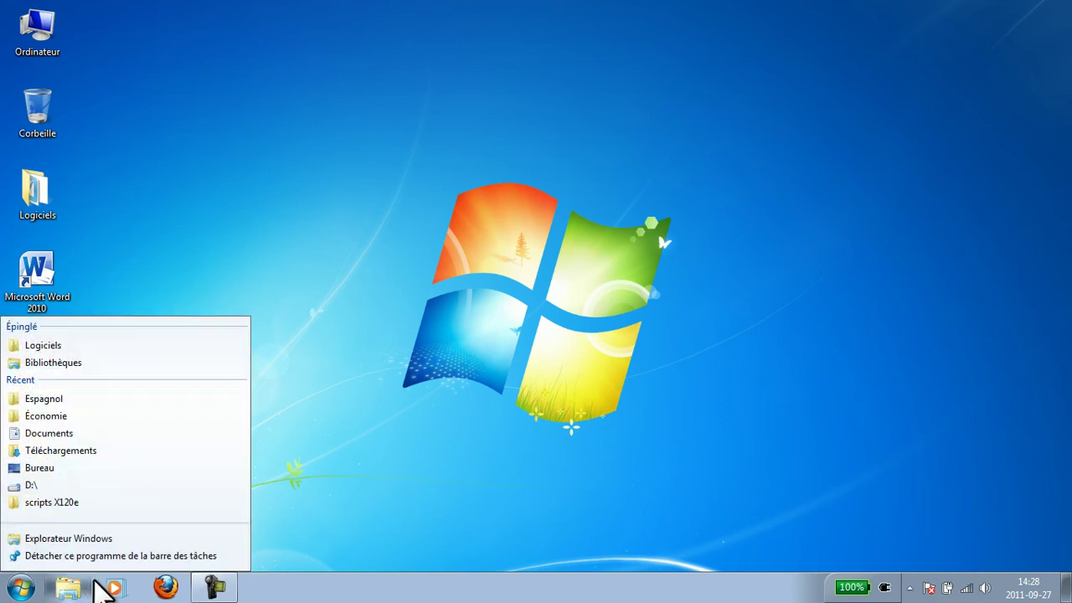
{"action": "left_click", "coordinate": [105, 556]}
{"action": "right_click", "coordinate": [73, 588]}
{"action": "left_click", "coordinate": [104, 557]}
{"action": "right_click", "coordinate": [74, 588]}
{"action": "left_click", "coordinate": [106, 557]}
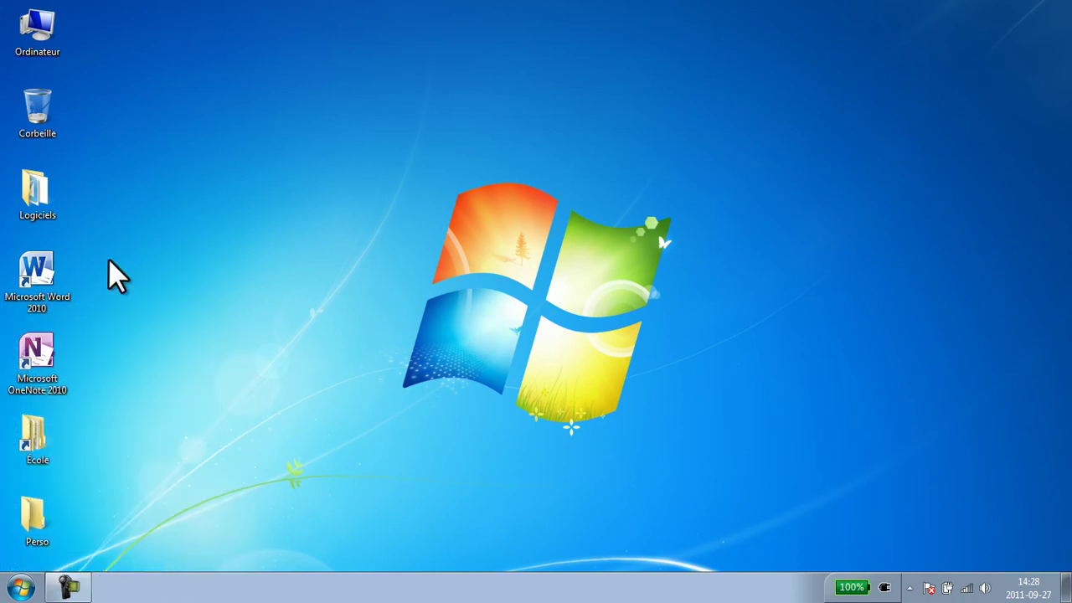
Pin the Mozilla Firefox shortcut from the desktop Logiciels folder to the taskbar and close the folder
{"action": "double_click", "coordinate": [64, 201]}
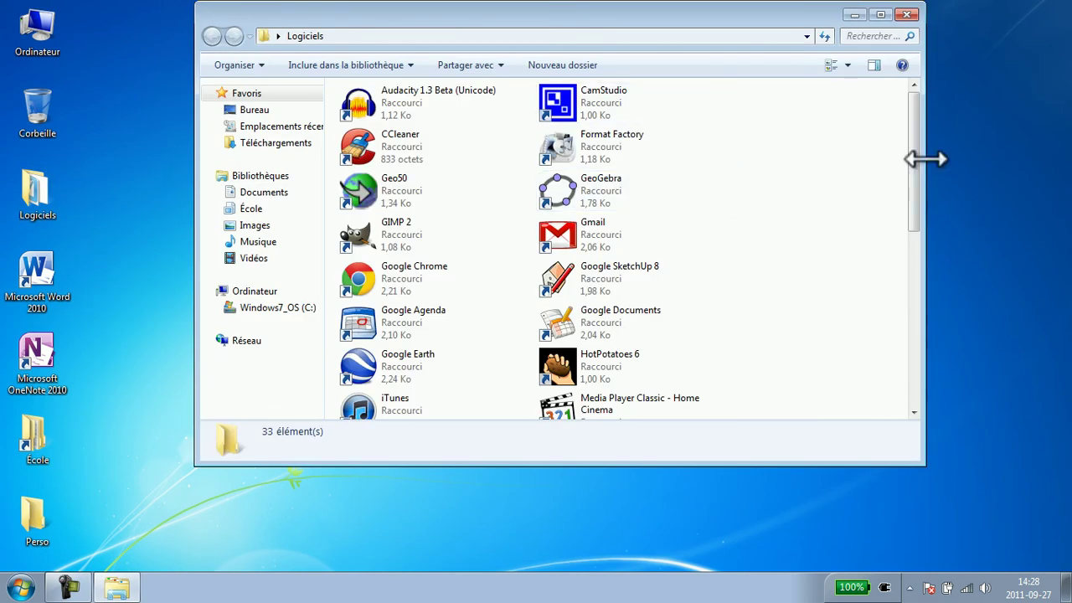
{"action": "left_click_drag", "start_coordinate": [917, 164], "coordinate": [924, 242]}
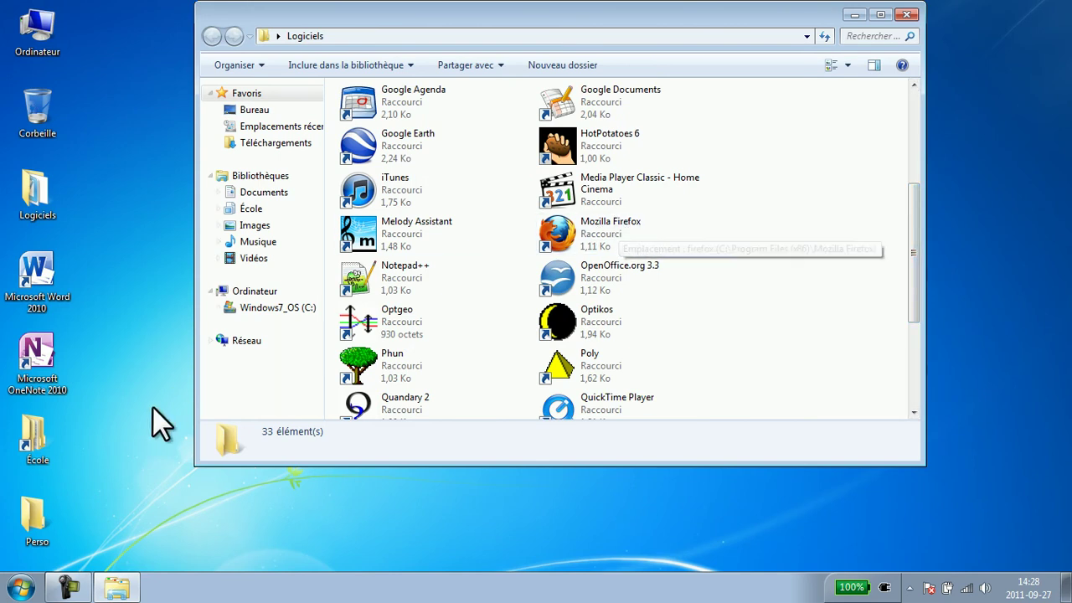
{"action": "left_click_drag", "start_coordinate": [596, 243], "coordinate": [79, 584]}
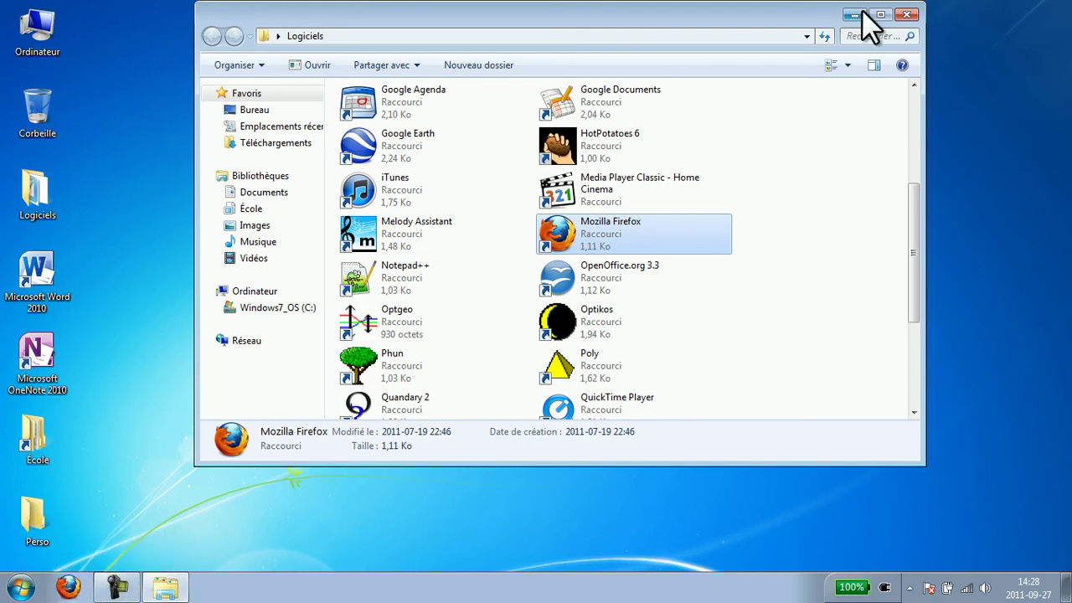
{"action": "left_click", "coordinate": [909, 15]}
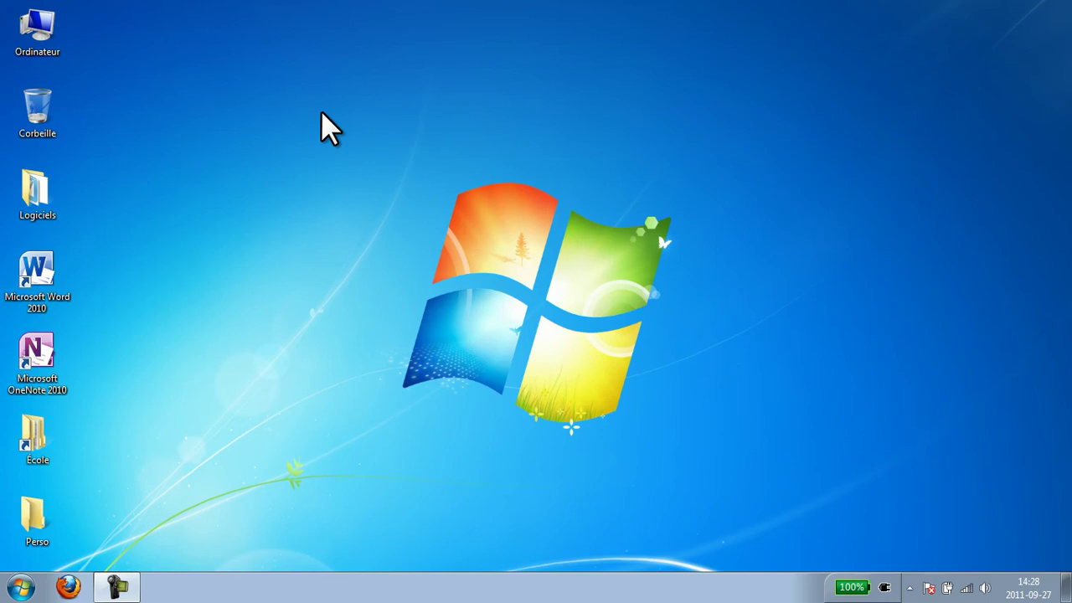
Look through the program shortcuts in the Logiciels folder and close it
{"action": "double_click", "coordinate": [37, 205]}
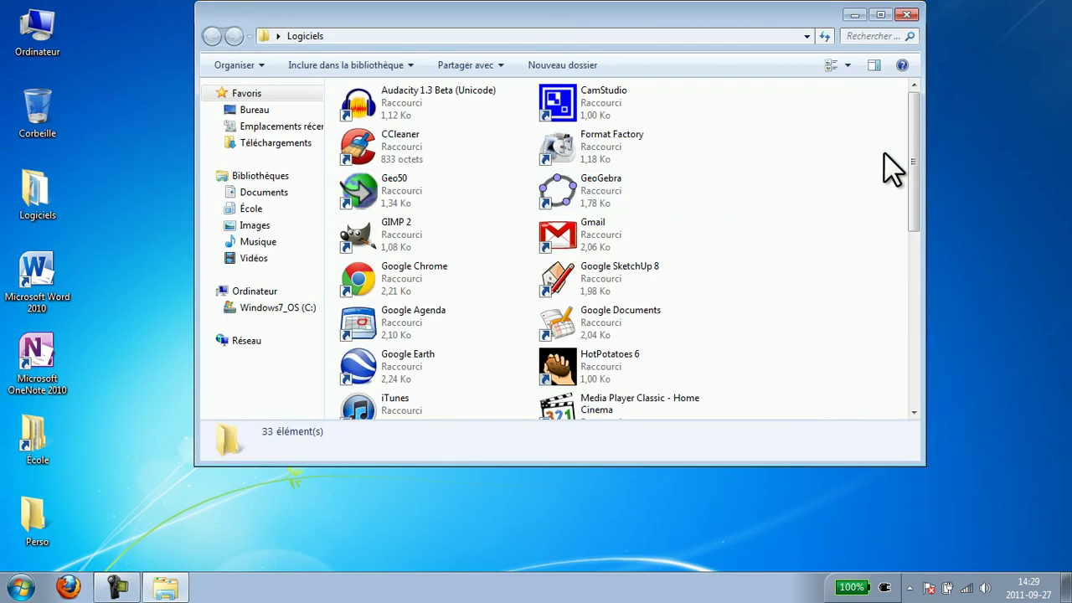
{"action": "left_click_drag", "start_coordinate": [919, 163], "coordinate": [921, 323]}
{"action": "left_click", "coordinate": [907, 14]}
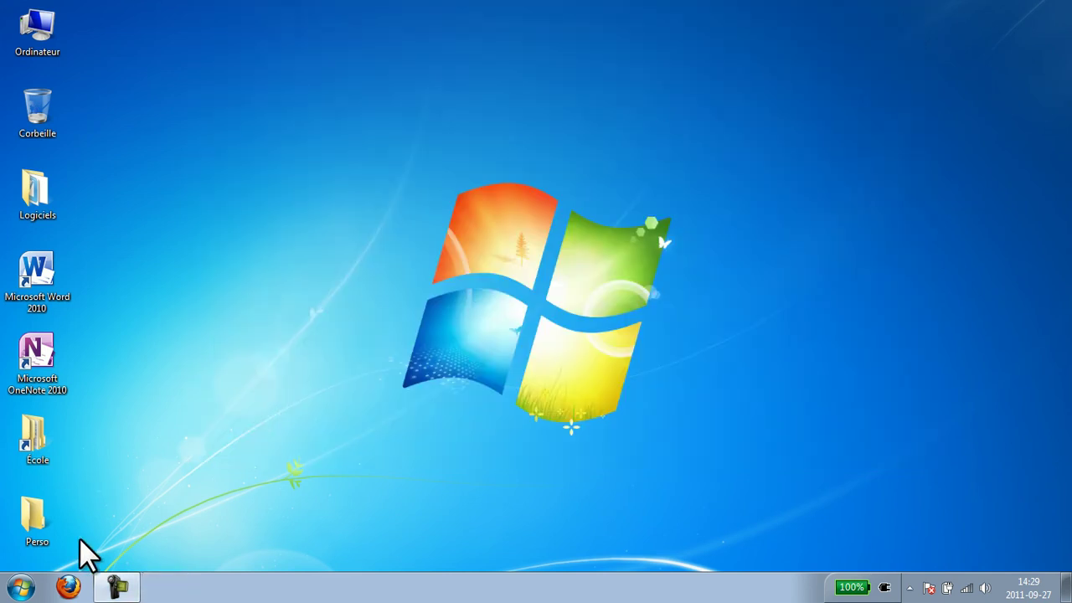
Search the Start menu for "inte" and pin Internet Explorer to the taskbar before Firefox
{"action": "left_click", "coordinate": [23, 587]}
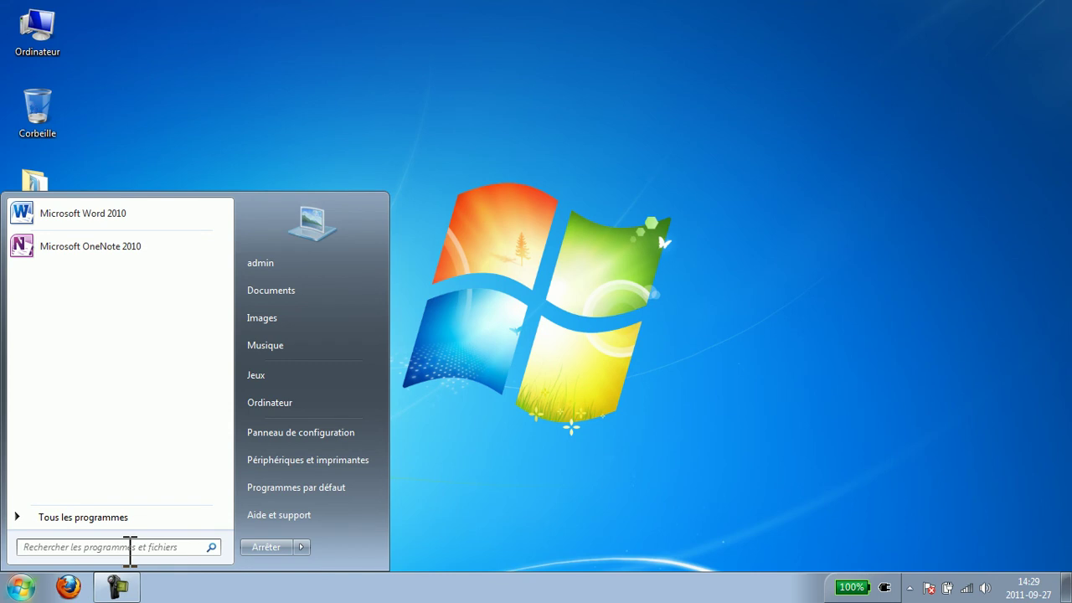
{"action": "type", "text": "inte"}
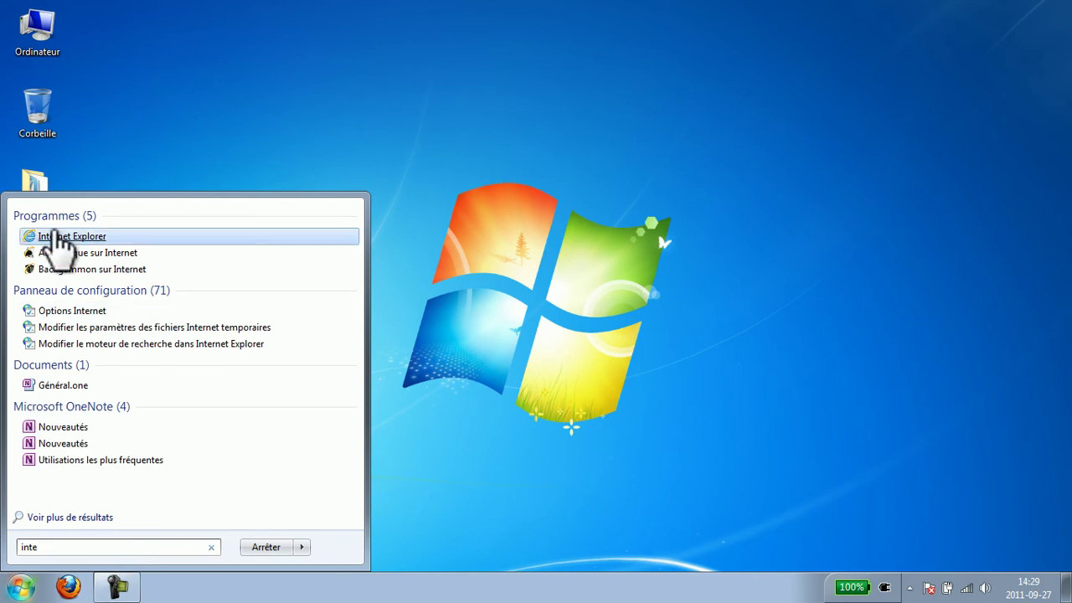
{"action": "left_click_drag", "start_coordinate": [79, 241], "coordinate": [63, 591]}
{"action": "left_click", "coordinate": [483, 527]}
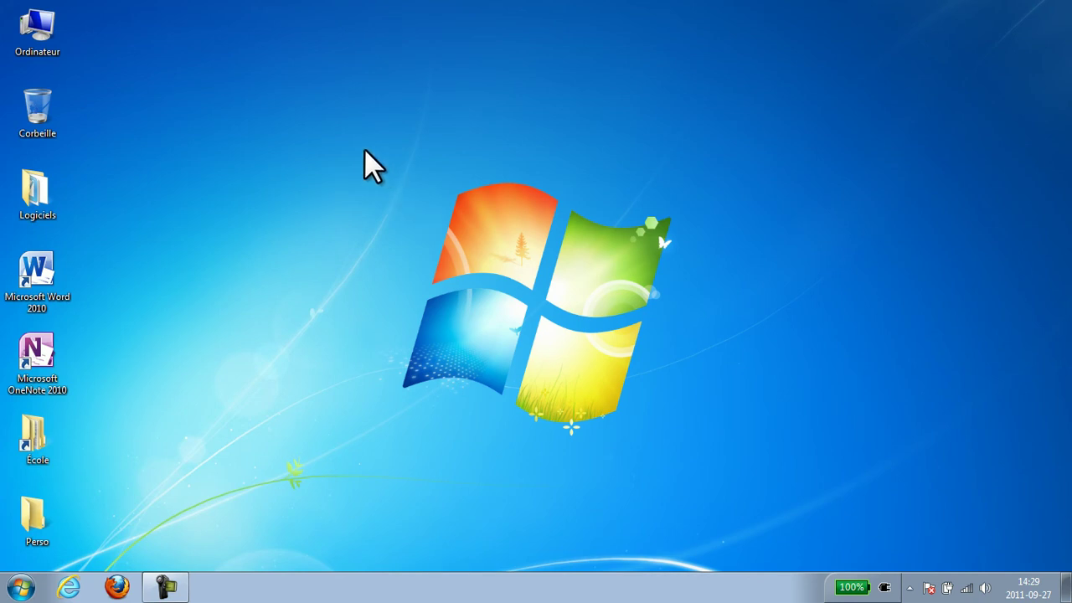
Pin Bibliothèques to the taskbar from the navigation tree of the Logiciels folder window and close the window
{"action": "double_click", "coordinate": [48, 201]}
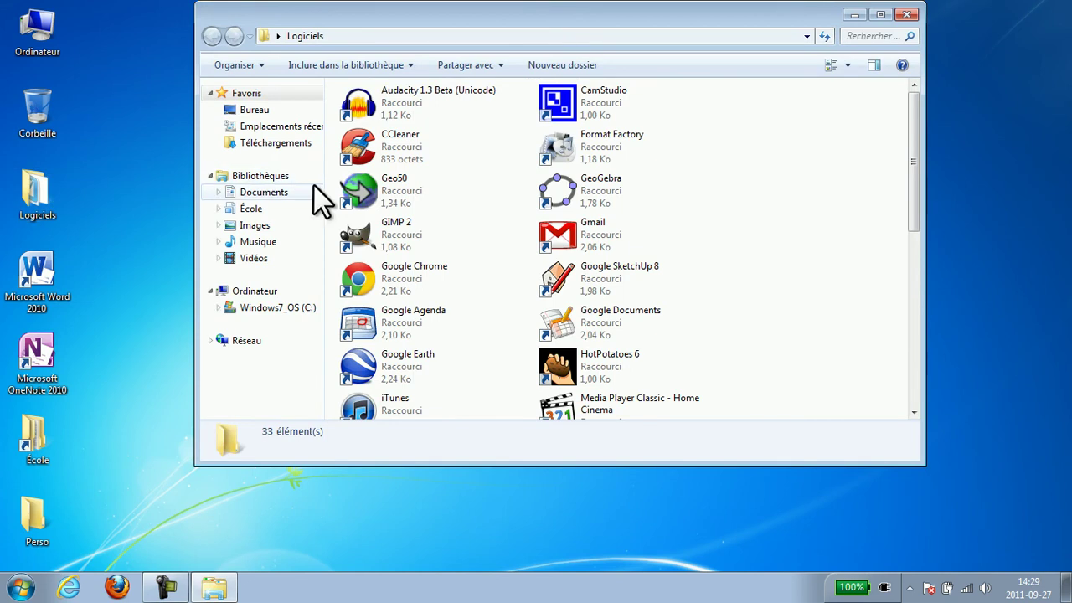
{"action": "left_click_drag", "start_coordinate": [266, 178], "coordinate": [217, 586]}
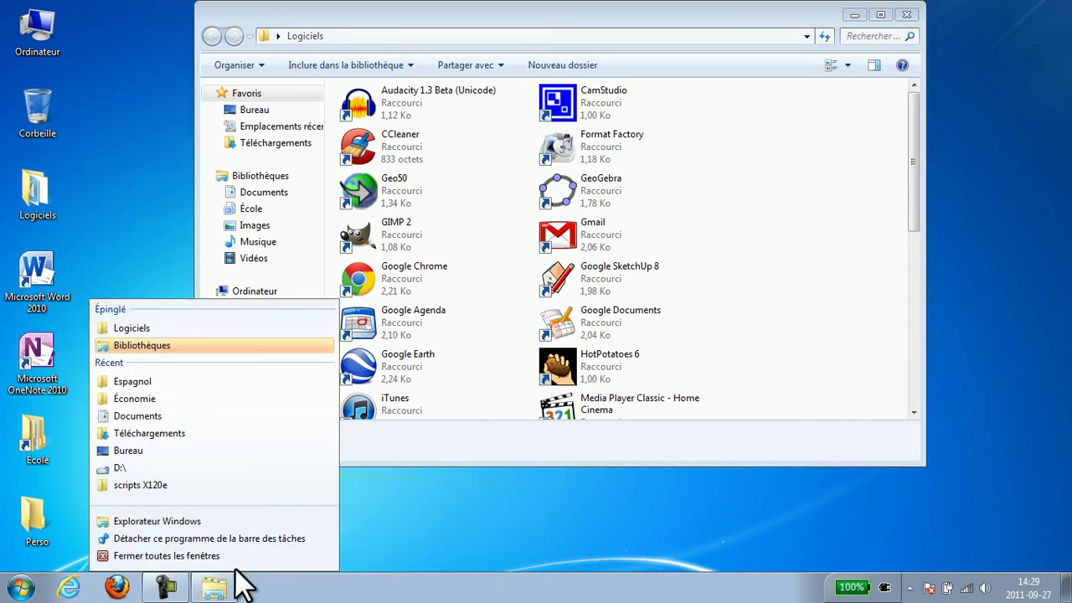
{"action": "mouse_move", "coordinate": [742, 12]}
{"action": "left_mouse_down"}
{"action": "mouse_move", "coordinate": [726, 18]}
{"action": "mouse_move", "coordinate": [737, 25]}
{"action": "left_mouse_up"}
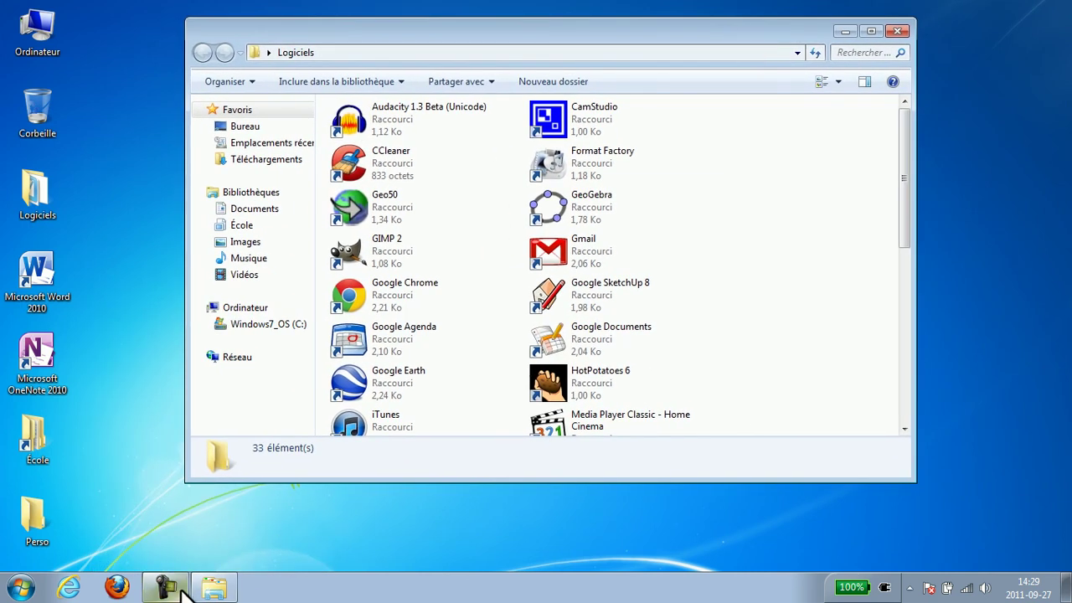
{"action": "left_click", "coordinate": [897, 32]}
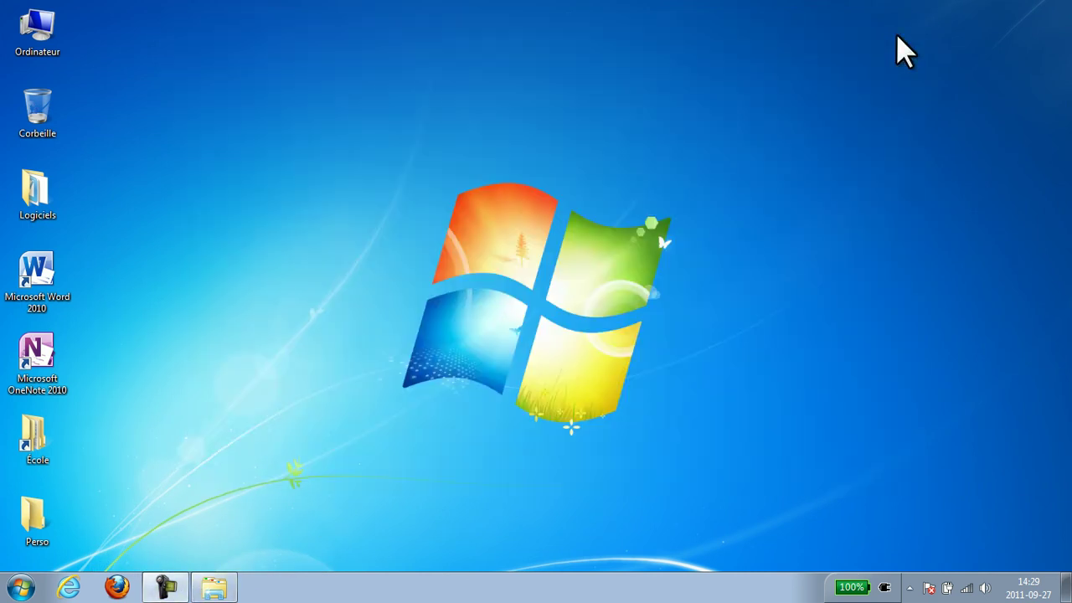
Open and close Bibliothèques from the taskbar, and move the Windows Explorer icon between Internet Explorer and Firefox
{"action": "left_click", "coordinate": [216, 592]}
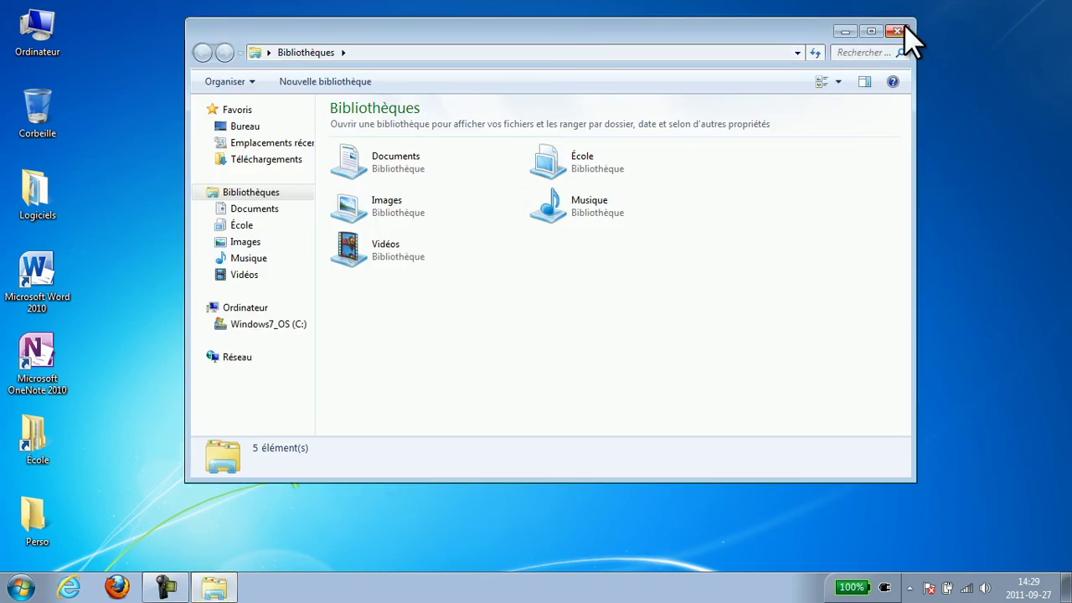
{"action": "left_click", "coordinate": [896, 31]}
{"action": "left_click_drag", "start_coordinate": [191, 590], "coordinate": [94, 593]}
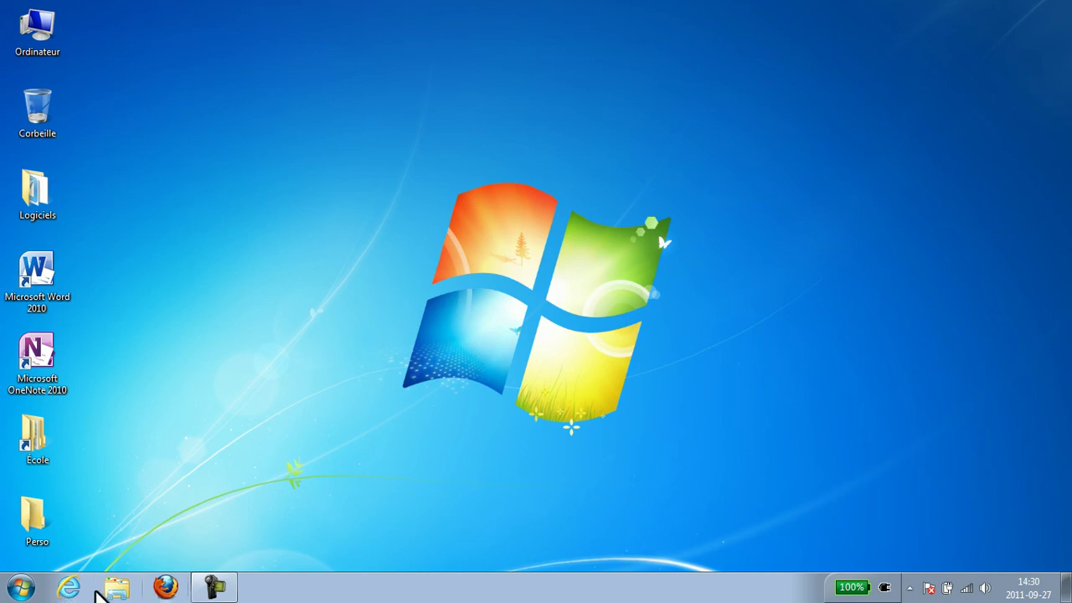
Pin the Mozilla Firefox shortcut from the Logiciels folder to the Start menu
{"action": "left_click", "coordinate": [18, 591]}
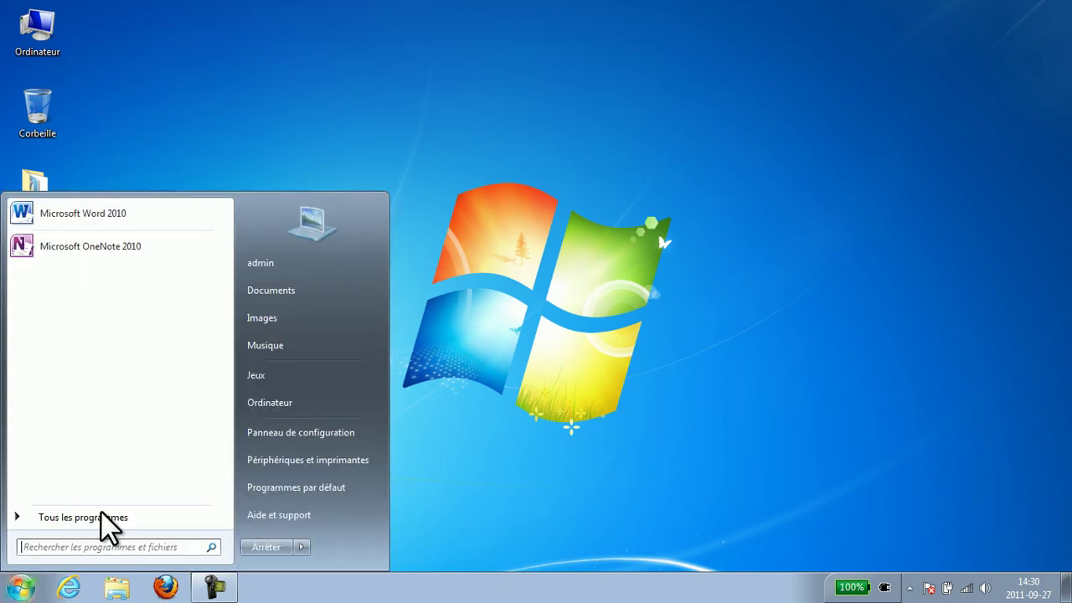
{"action": "left_click", "coordinate": [536, 261]}
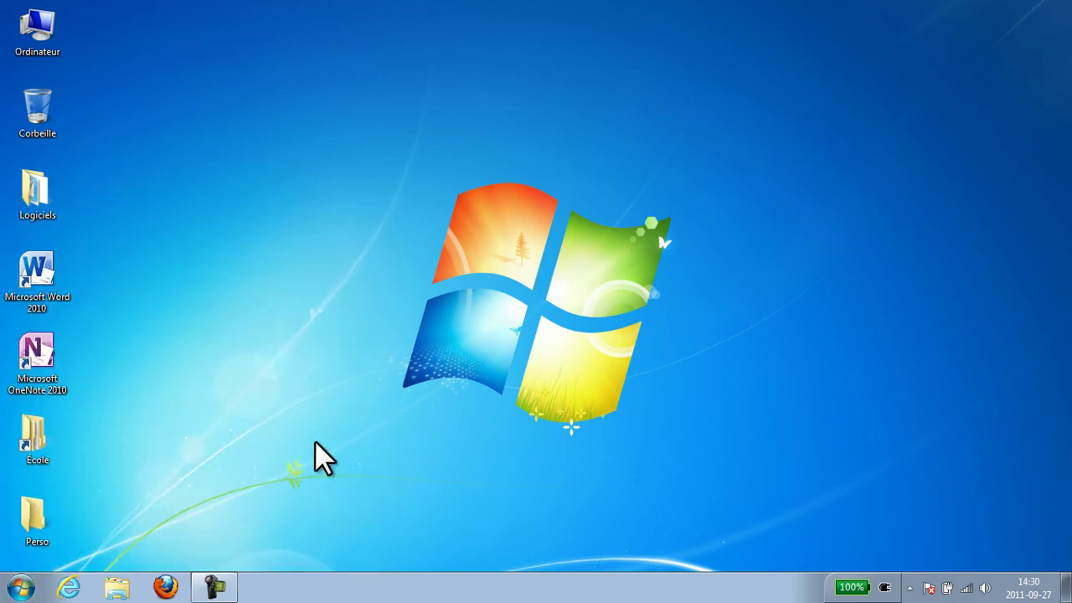
{"action": "double_click", "coordinate": [41, 205]}
{"action": "scroll", "coordinate": [597, 294], "scroll_direction": "down", "scroll_amount": 3}
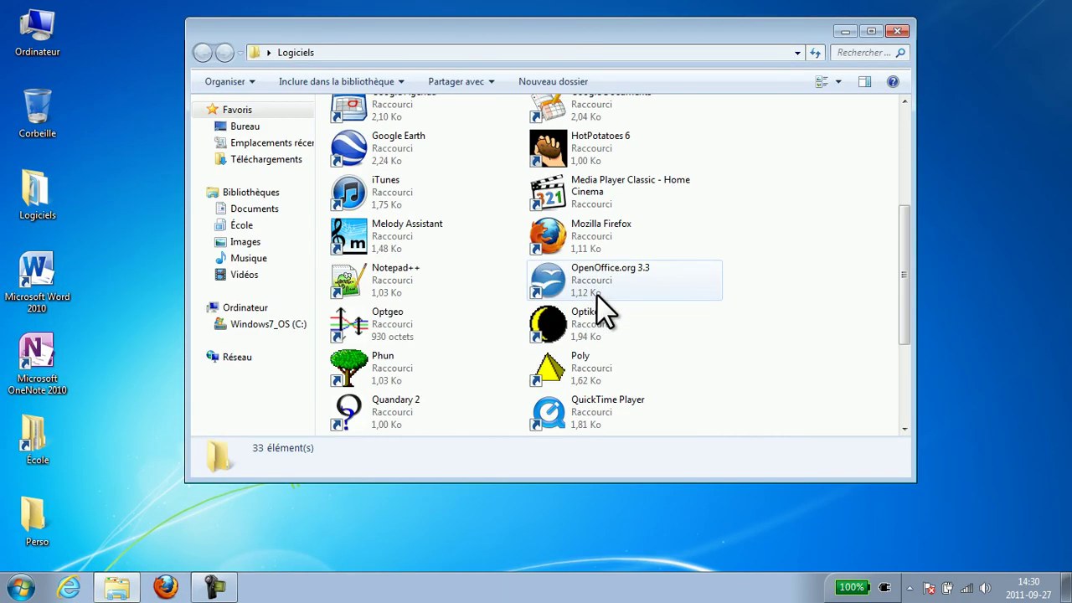
{"action": "left_click", "coordinate": [594, 245]}
{"action": "left_click_drag", "start_coordinate": [607, 234], "coordinate": [89, 239]}
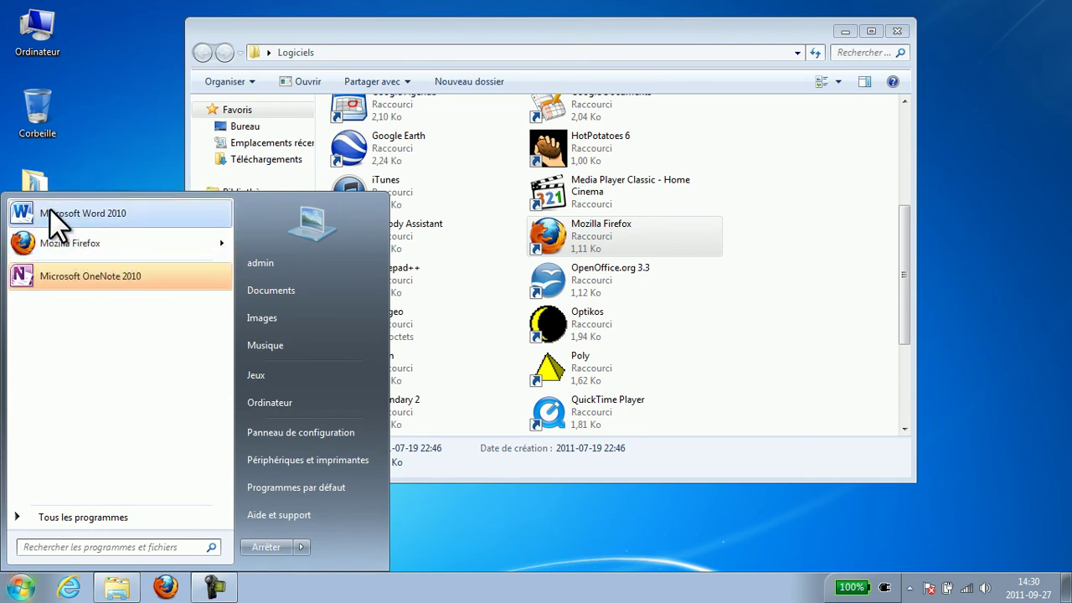
Remove Microsoft Word 2010 and Microsoft OneNote 2010 from the Start menu's program list, and close the Logiciels window
{"action": "mouse_move", "coordinate": [113, 242]}
{"action": "right_click", "coordinate": [117, 215]}
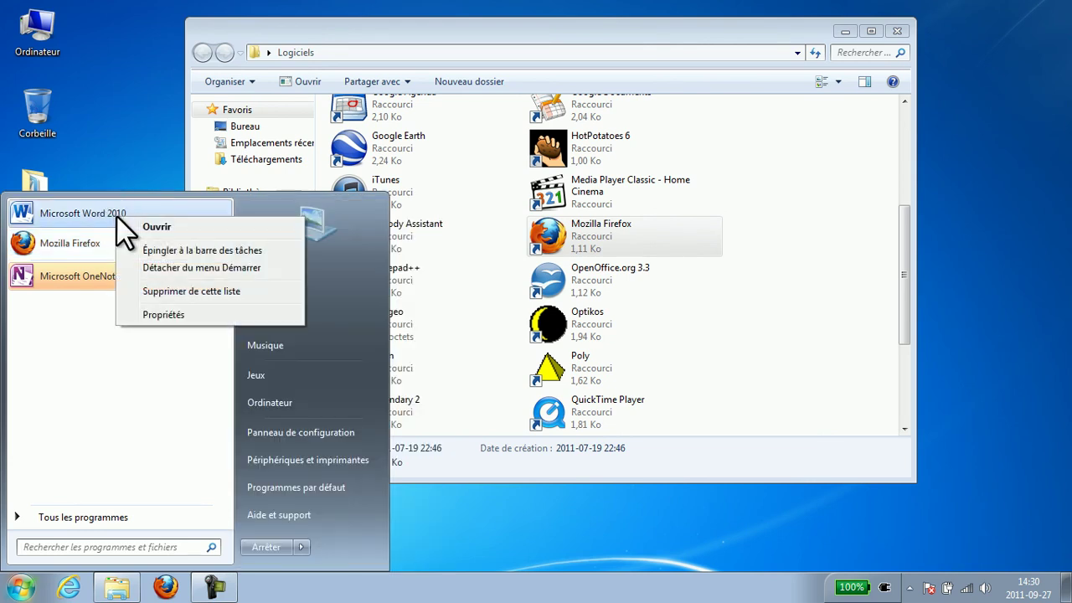
{"action": "left_click", "coordinate": [171, 289]}
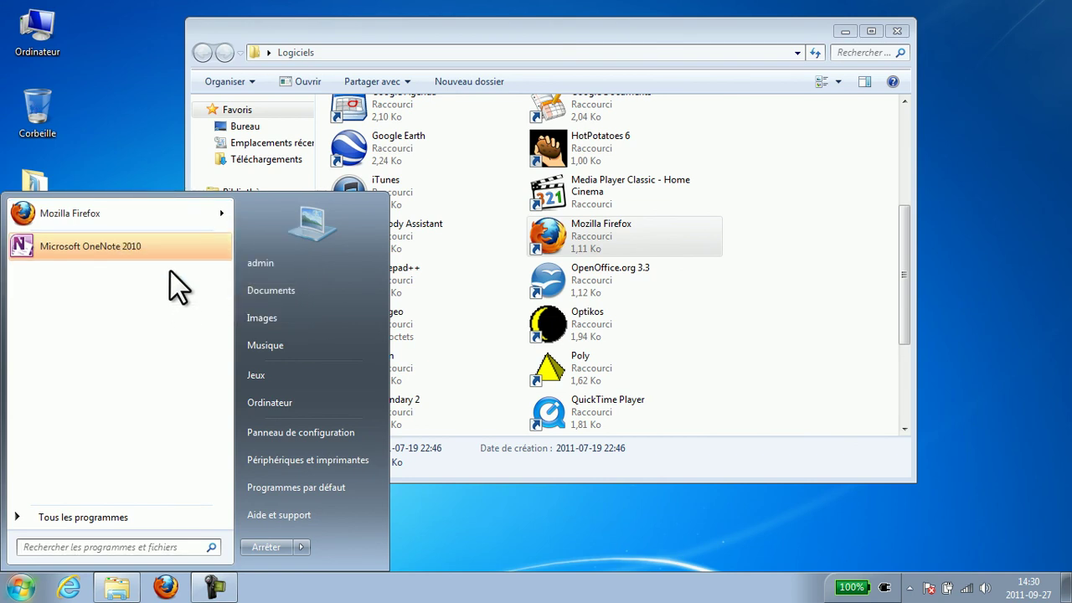
{"action": "right_click", "coordinate": [172, 246]}
{"action": "left_click", "coordinate": [222, 317]}
{"action": "left_click", "coordinate": [783, 393]}
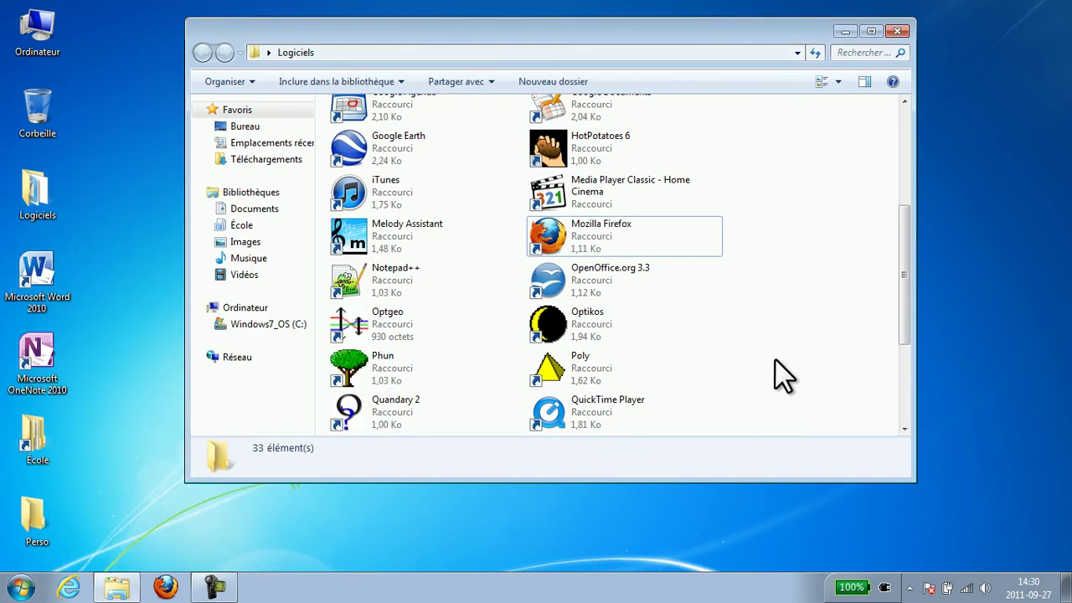
{"action": "left_click", "coordinate": [899, 31]}
Unpin Mozilla Firefox and Internet Explorer from the taskbar
{"action": "right_click", "coordinate": [160, 578]}
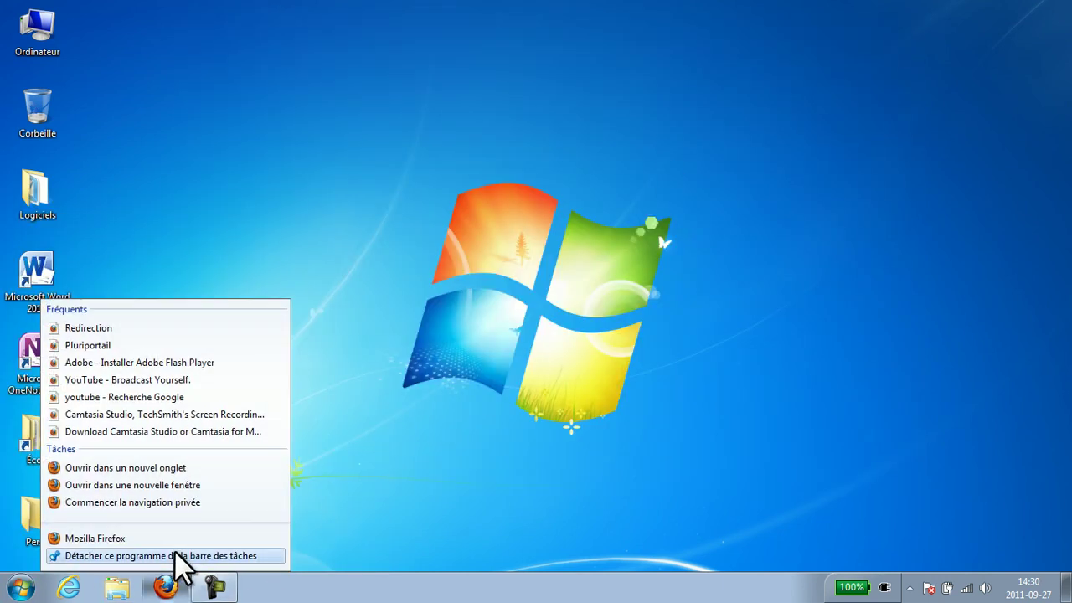
{"action": "left_click", "coordinate": [164, 556]}
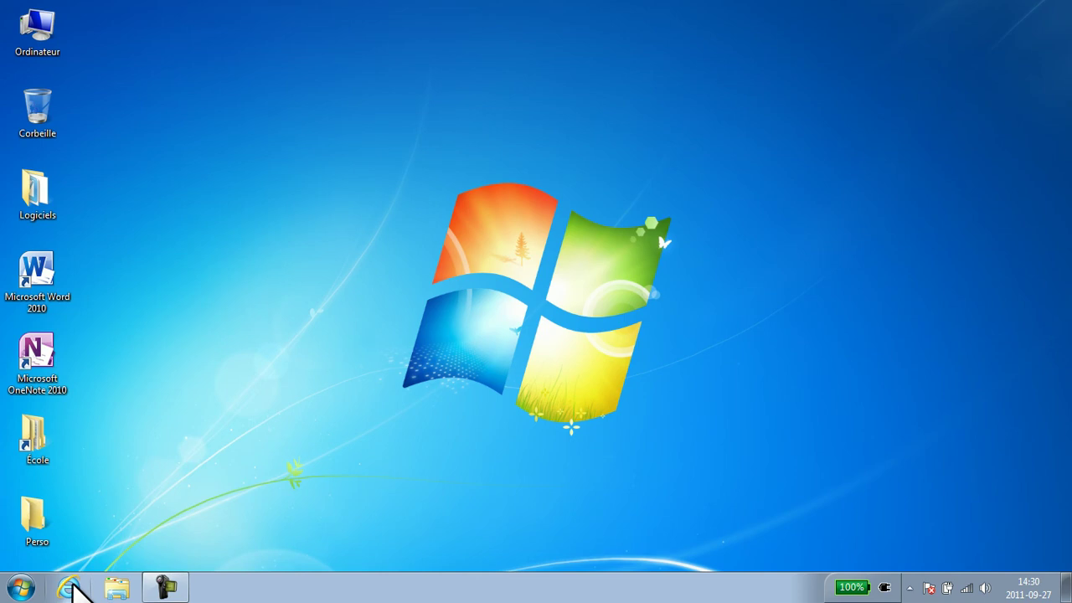
{"action": "right_click", "coordinate": [72, 587]}
{"action": "left_click", "coordinate": [82, 556]}
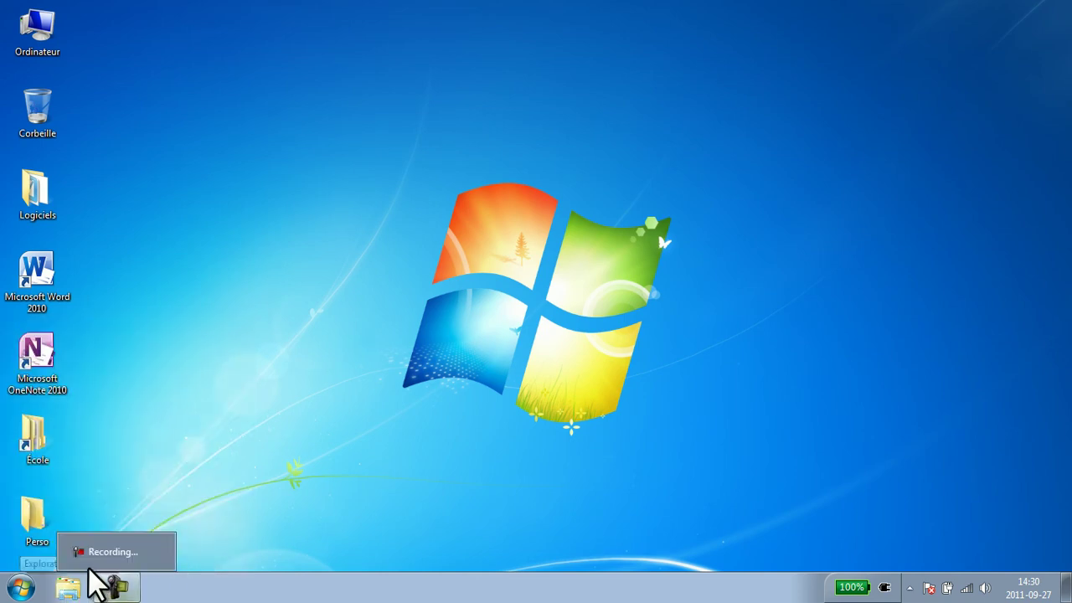
Search the Start menu for "inte" and pin Internet Explorer to the Start menu beneath Mozilla Firefox
{"action": "left_click", "coordinate": [20, 587]}
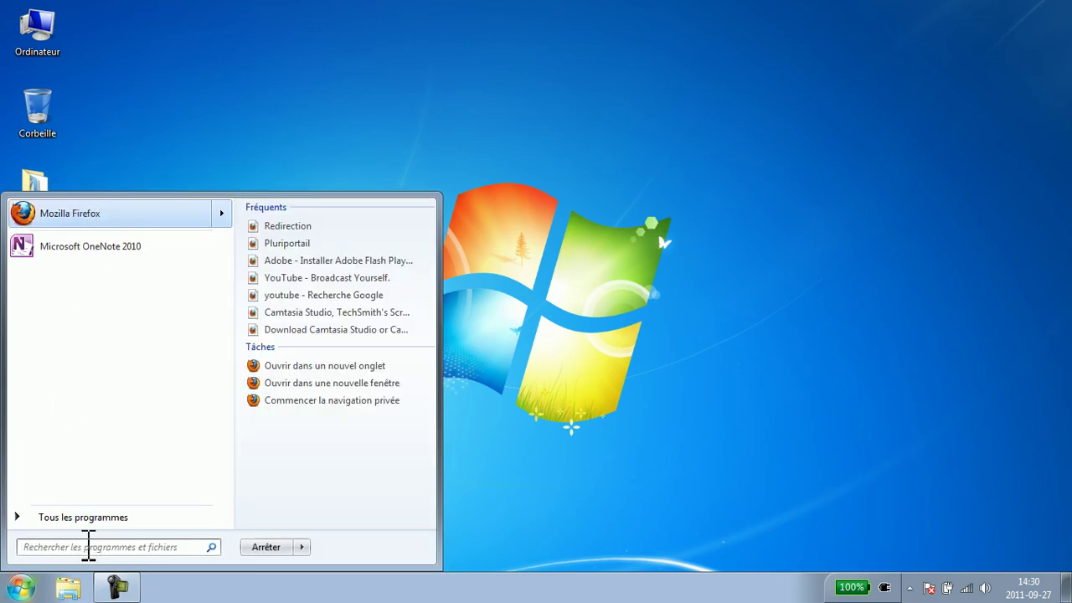
{"action": "type", "text": "inte"}
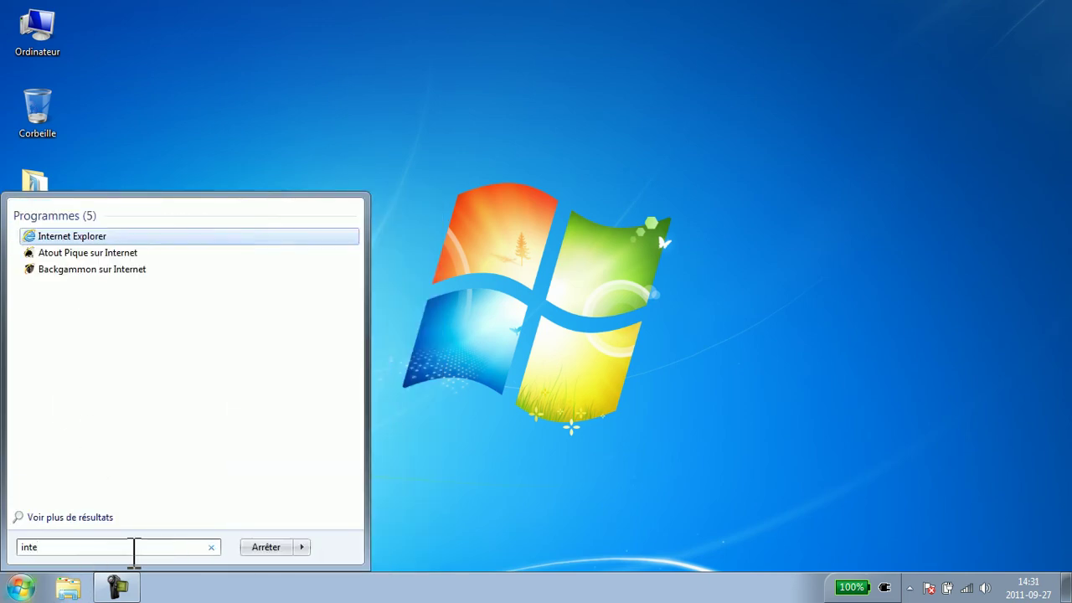
{"action": "mouse_move", "coordinate": [79, 236]}
{"action": "left_mouse_down"}
{"action": "mouse_move", "coordinate": [69, 417]}
{"action": "mouse_move", "coordinate": [29, 582]}
{"action": "mouse_move", "coordinate": [79, 253]}
{"action": "left_mouse_up"}
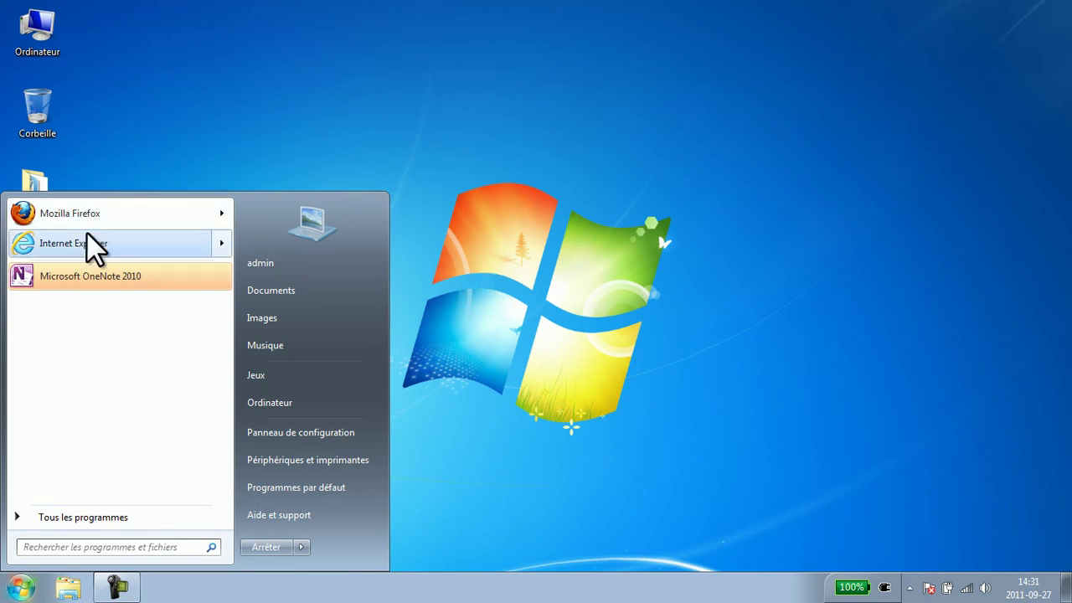
{"action": "left_click", "coordinate": [524, 189]}
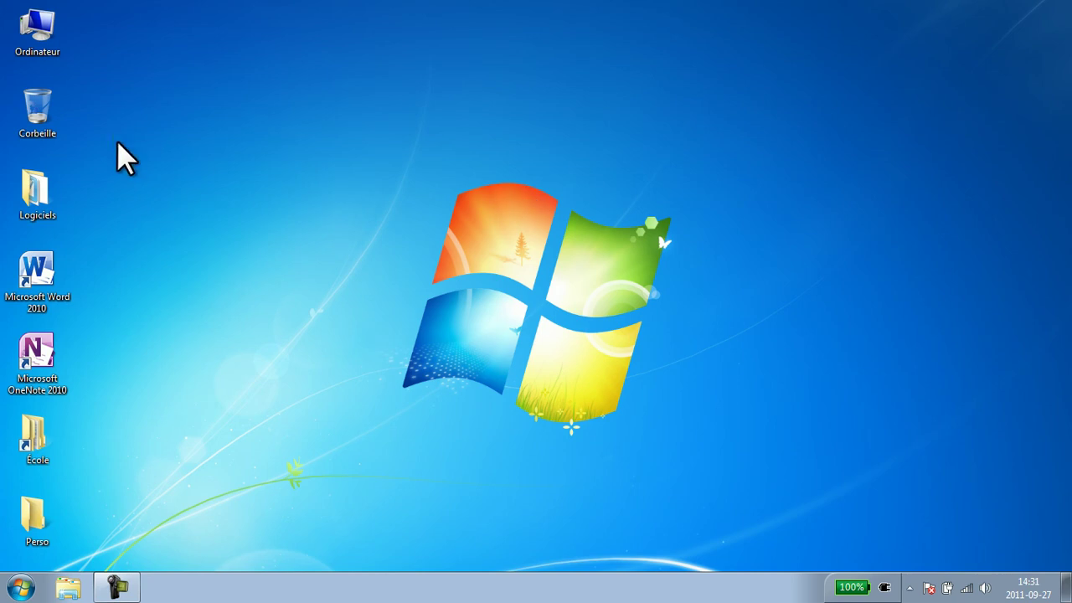
Move the Microsoft Word 2010 and Microsoft OneNote 2010 shortcuts from the desktop into the Logiciels folder, and close its window
{"action": "mouse_move", "coordinate": [37, 186]}
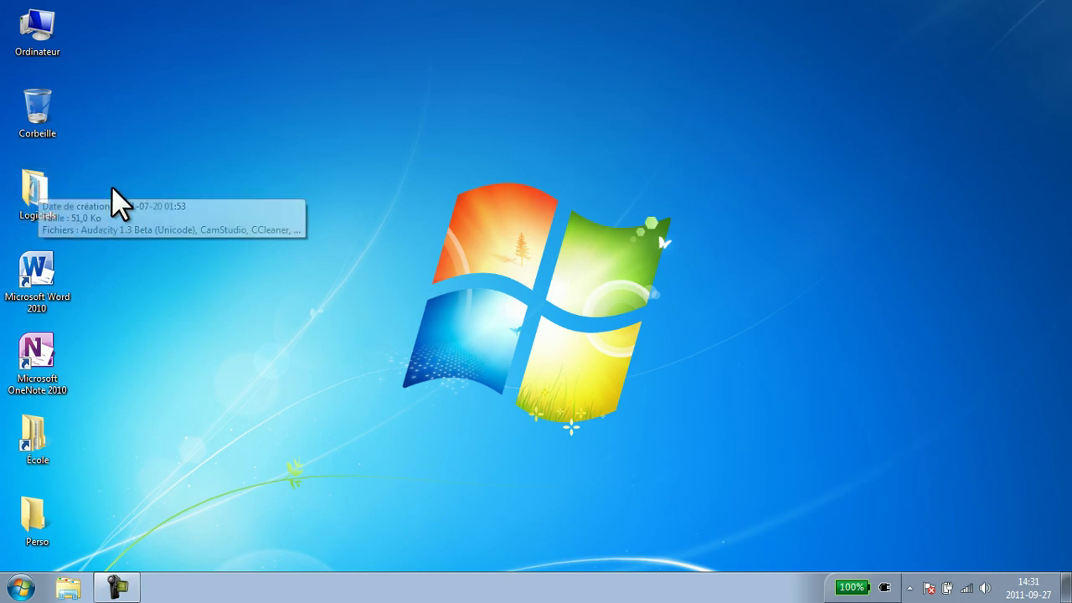
{"action": "double_click", "coordinate": [55, 203]}
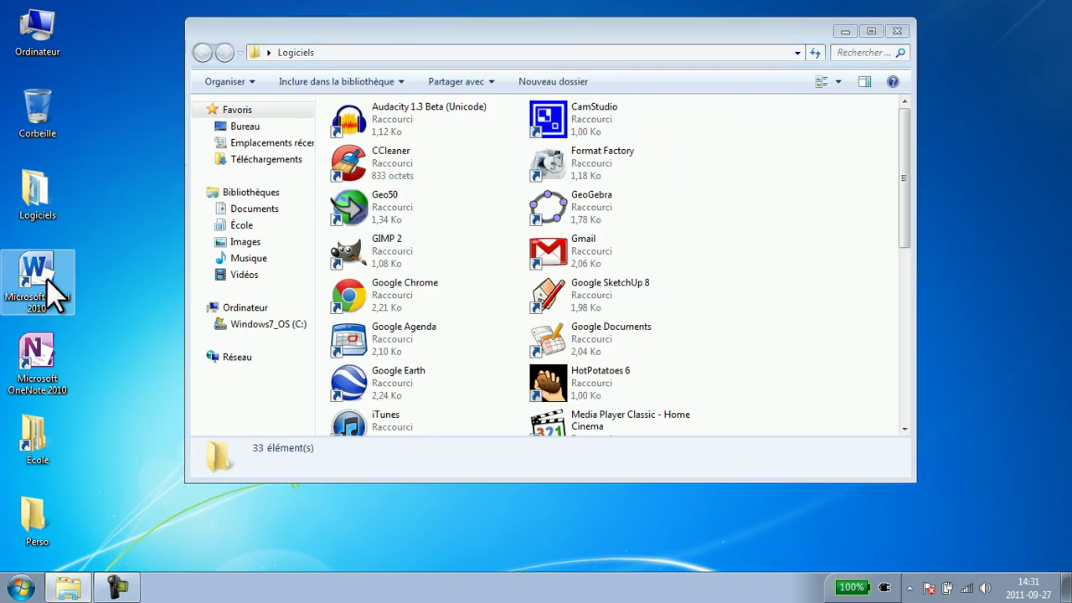
{"action": "left_click_drag", "start_coordinate": [48, 278], "coordinate": [856, 253]}
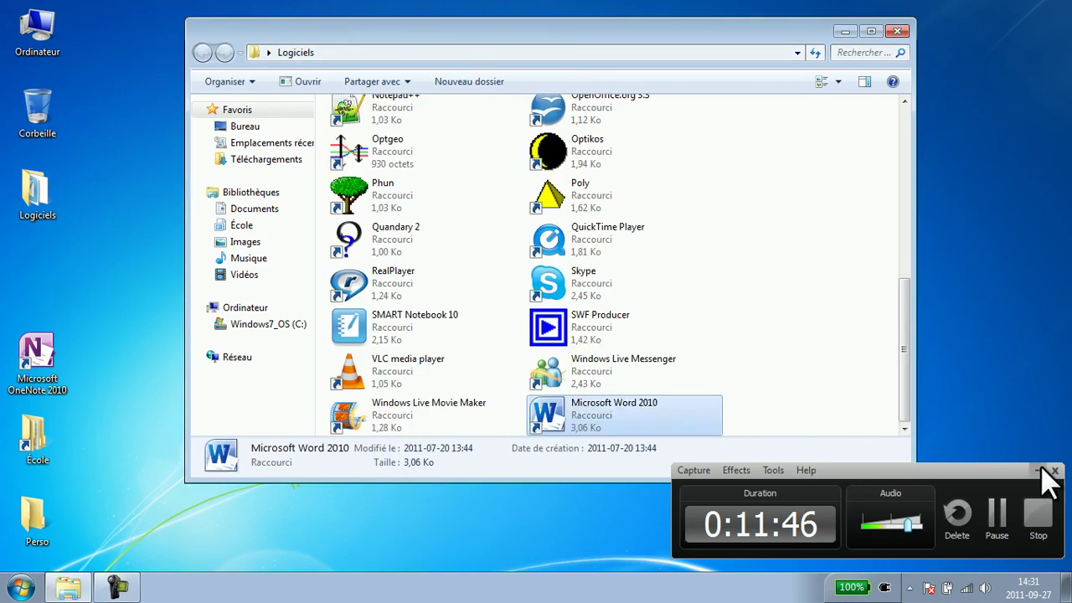
{"action": "left_click_drag", "start_coordinate": [43, 359], "coordinate": [824, 373]}
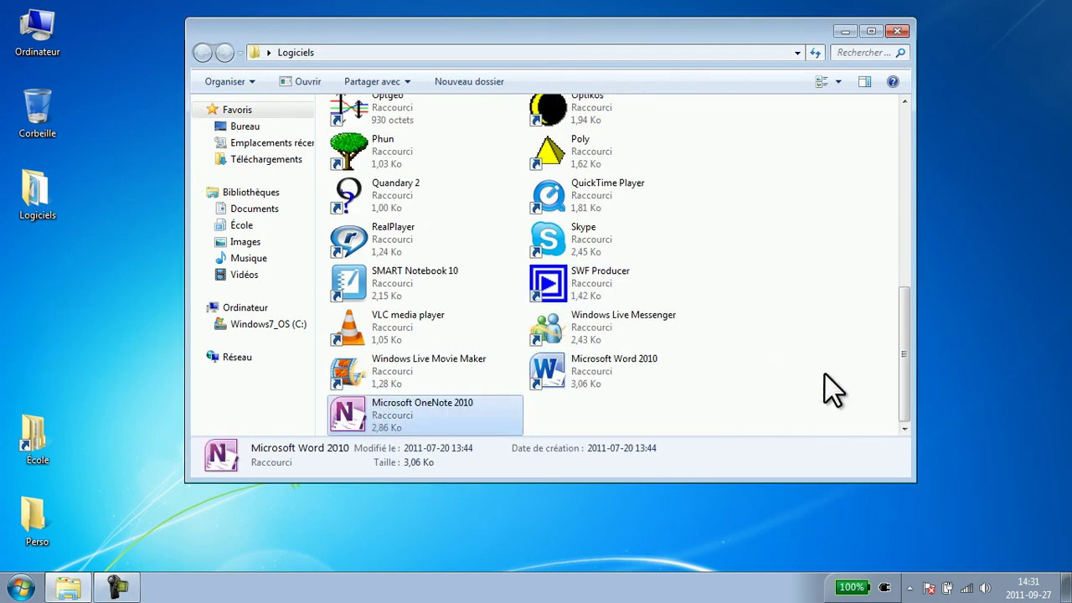
{"action": "left_click", "coordinate": [897, 31]}
Move the École and Perso desktop icons up directly beneath Logiciels, and open and close Bibliothèques
{"action": "left_click_drag", "start_coordinate": [22, 457], "coordinate": [38, 264]}
{"action": "left_click_drag", "start_coordinate": [36, 525], "coordinate": [40, 373]}
{"action": "left_click", "coordinate": [75, 584]}
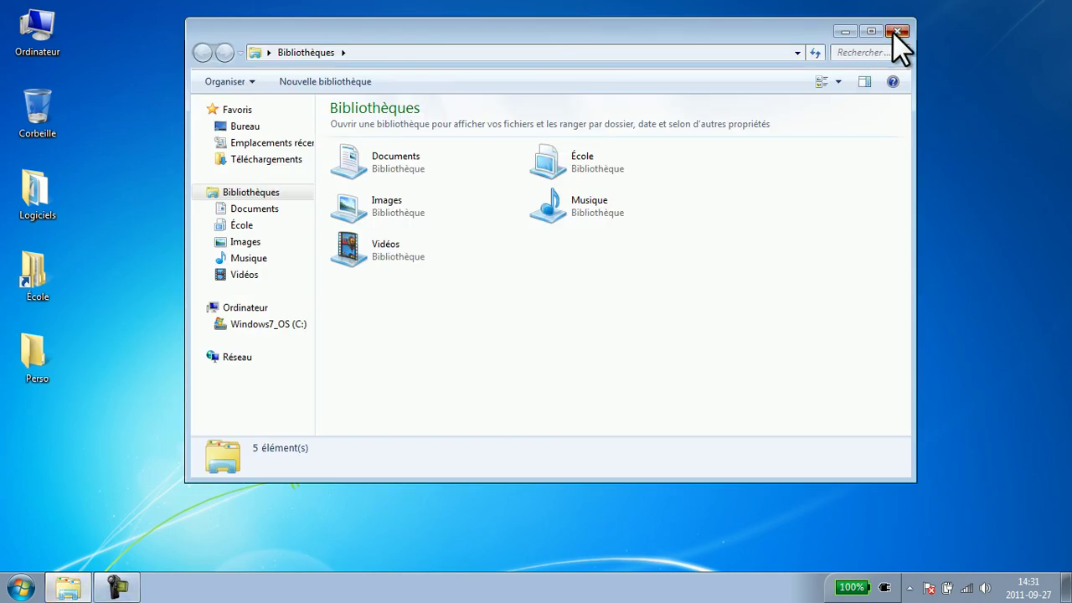
{"action": "left_click", "coordinate": [894, 32]}
Open the Logiciels folder and search the Start menu for "pow" to locate Microsoft PowerPoint 2010
{"action": "double_click", "coordinate": [72, 195]}
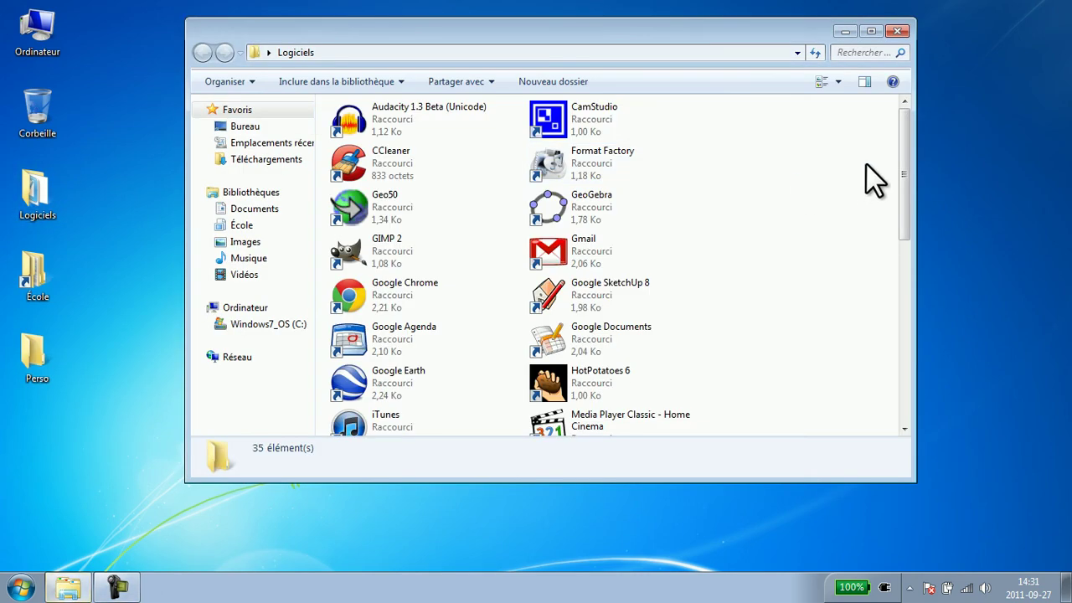
{"action": "left_click_drag", "start_coordinate": [896, 155], "coordinate": [904, 353]}
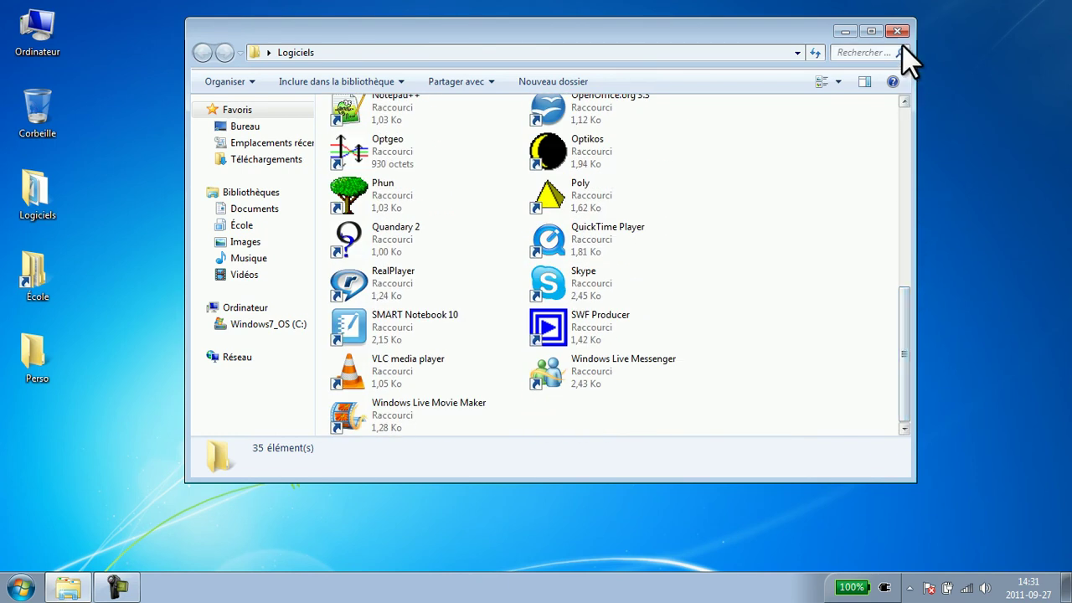
{"action": "left_click", "coordinate": [23, 590]}
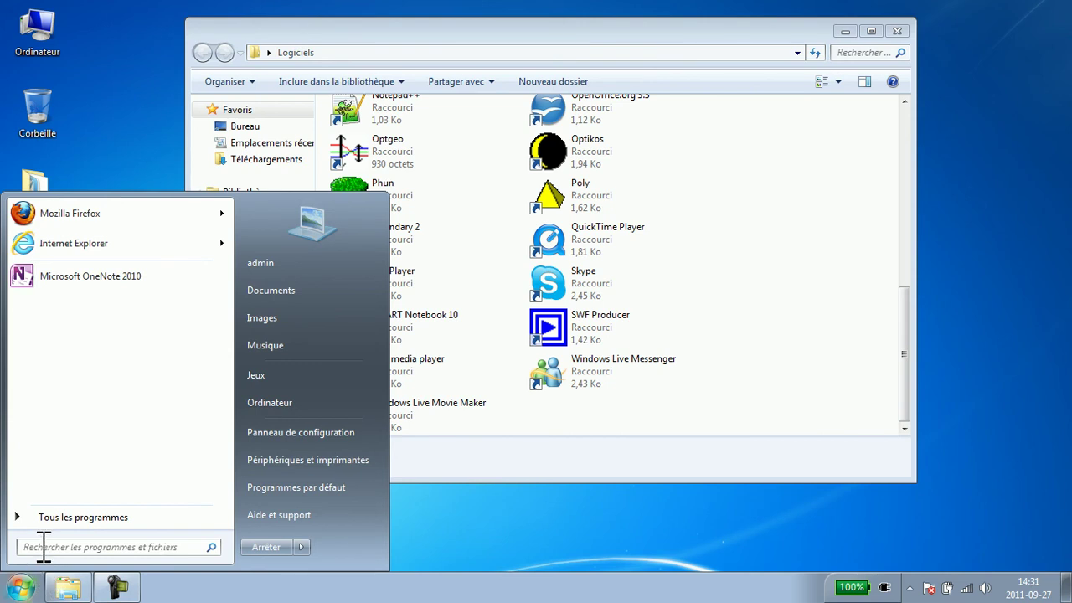
{"action": "type", "text": "pow"}
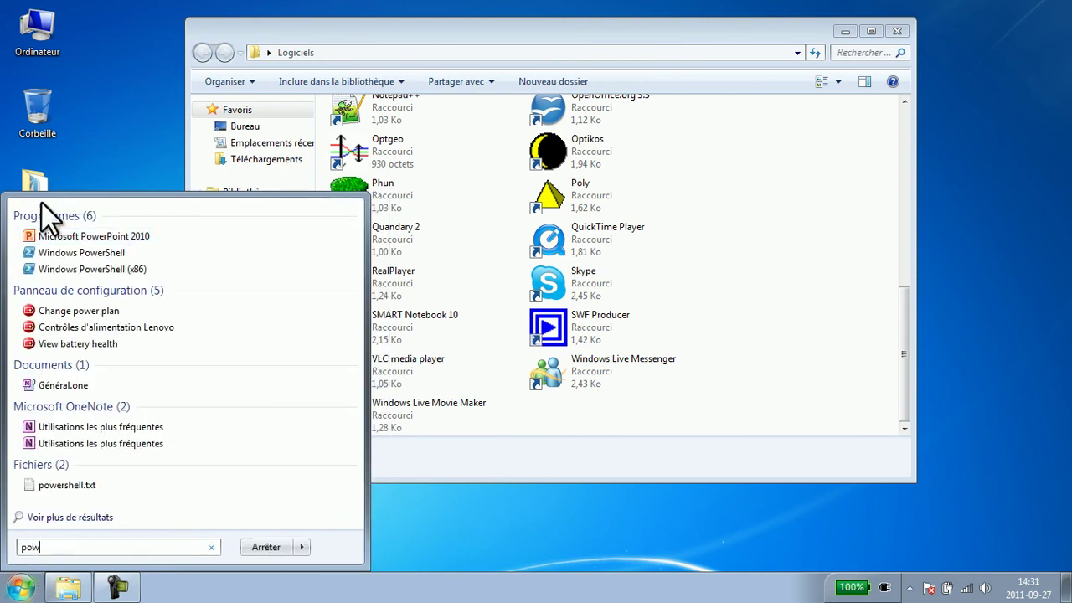
{"action": "left_click_drag", "start_coordinate": [59, 237], "coordinate": [209, 241]}
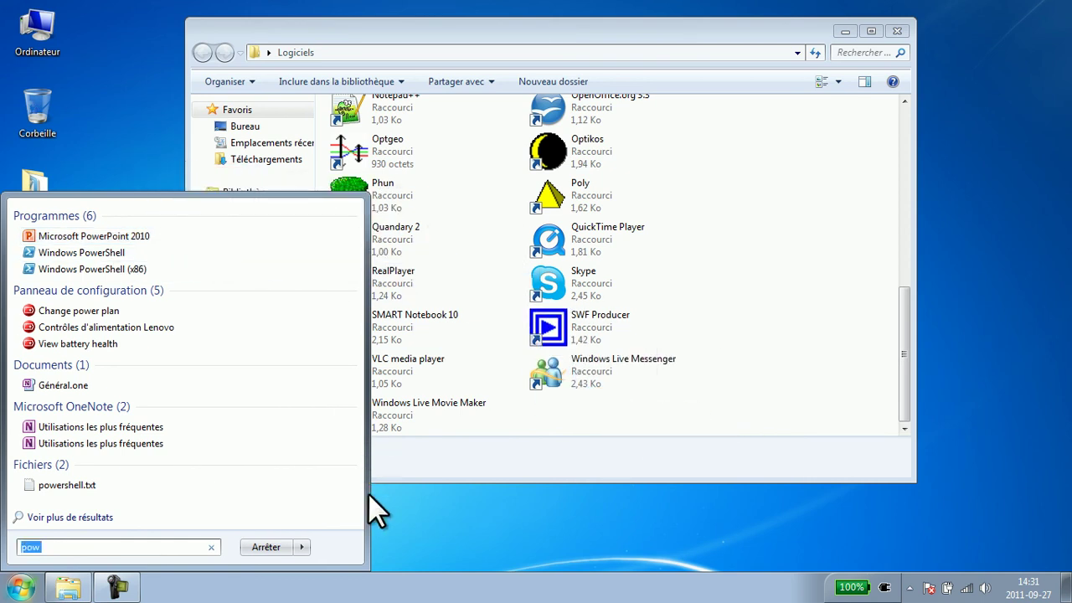
{"action": "left_click", "coordinate": [484, 526]}
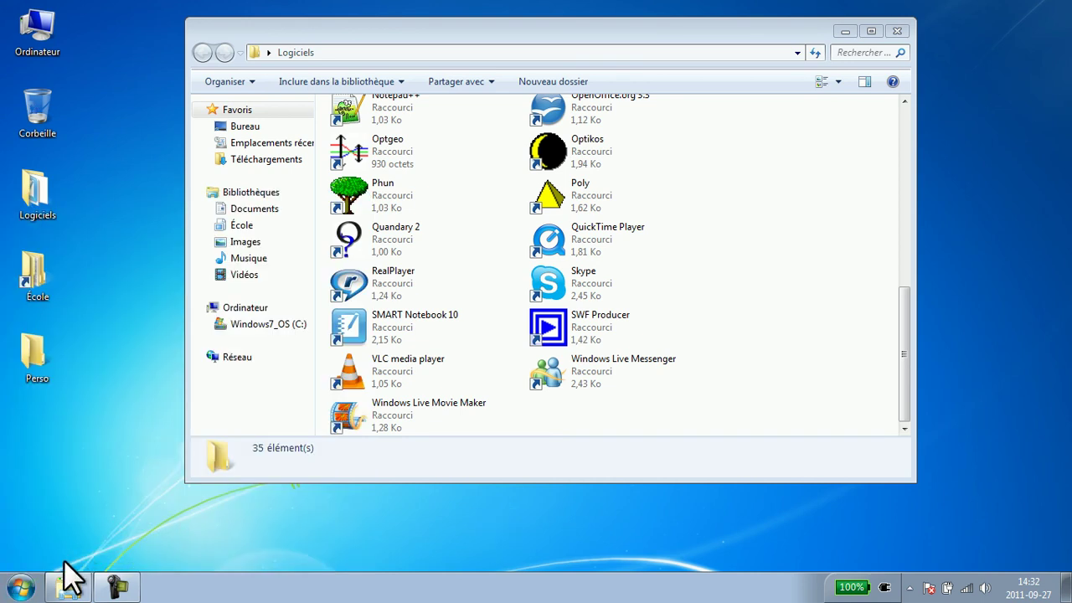
Create a shortcut in the Logiciels folder to the Microsoft Office folder from the Start menu's list of all programs
{"action": "left_click", "coordinate": [14, 589]}
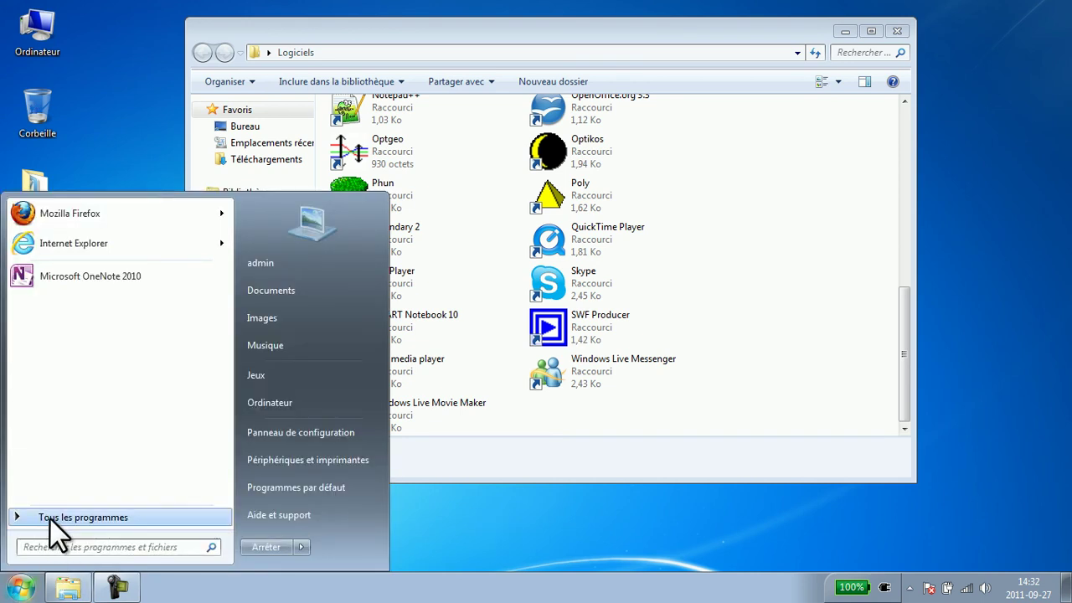
{"action": "left_click", "coordinate": [49, 518]}
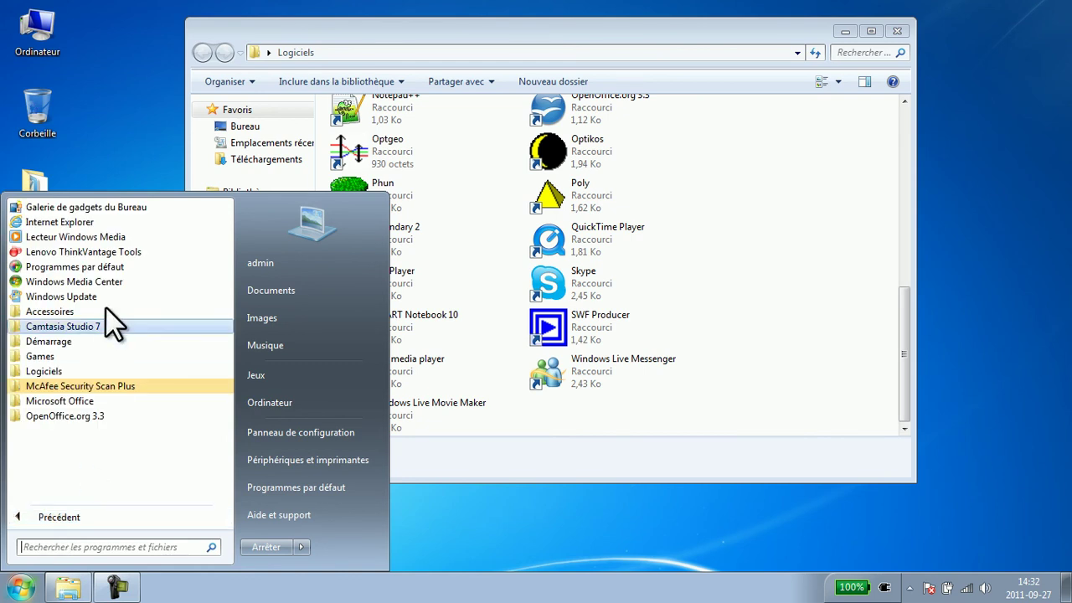
{"action": "left_click", "coordinate": [81, 405]}
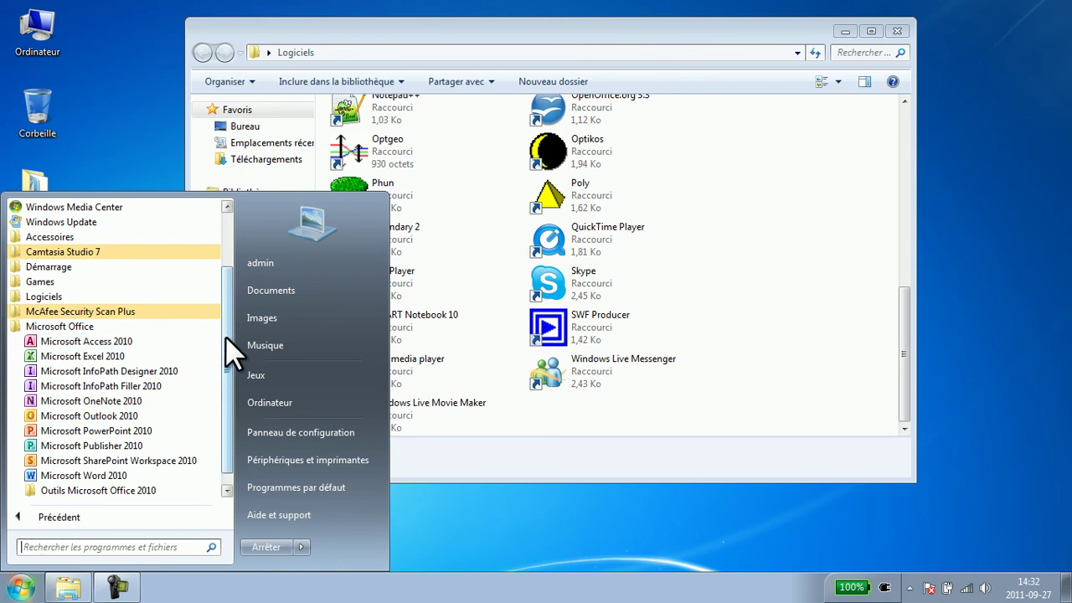
{"action": "scroll", "coordinate": [225, 336], "scroll_direction": "down", "scroll_amount": 1}
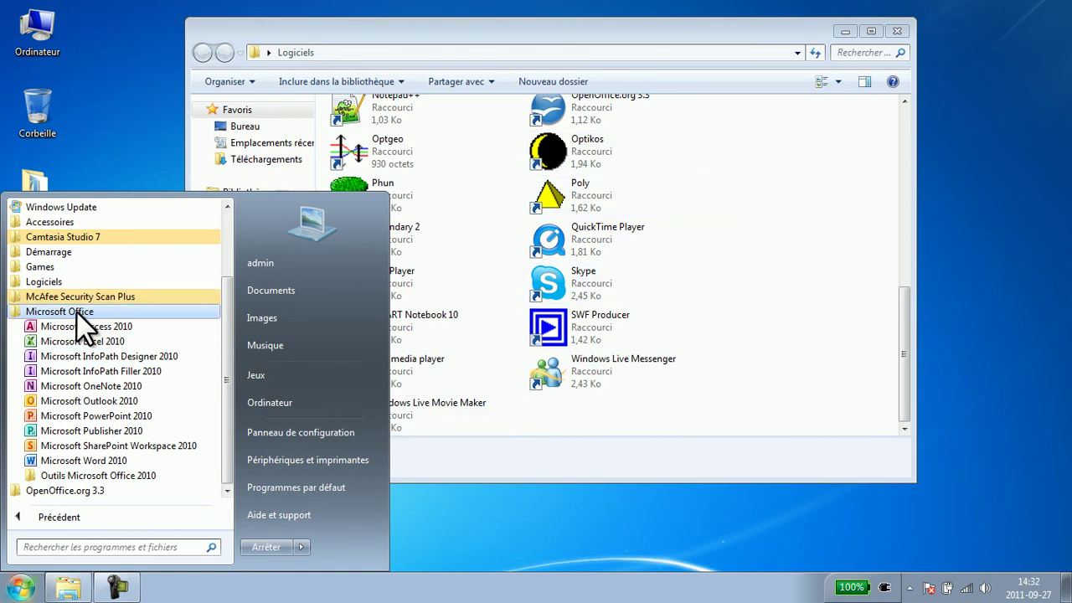
{"action": "left_click_drag", "start_coordinate": [81, 320], "coordinate": [729, 411]}
{"action": "key", "text": "ctrl"}
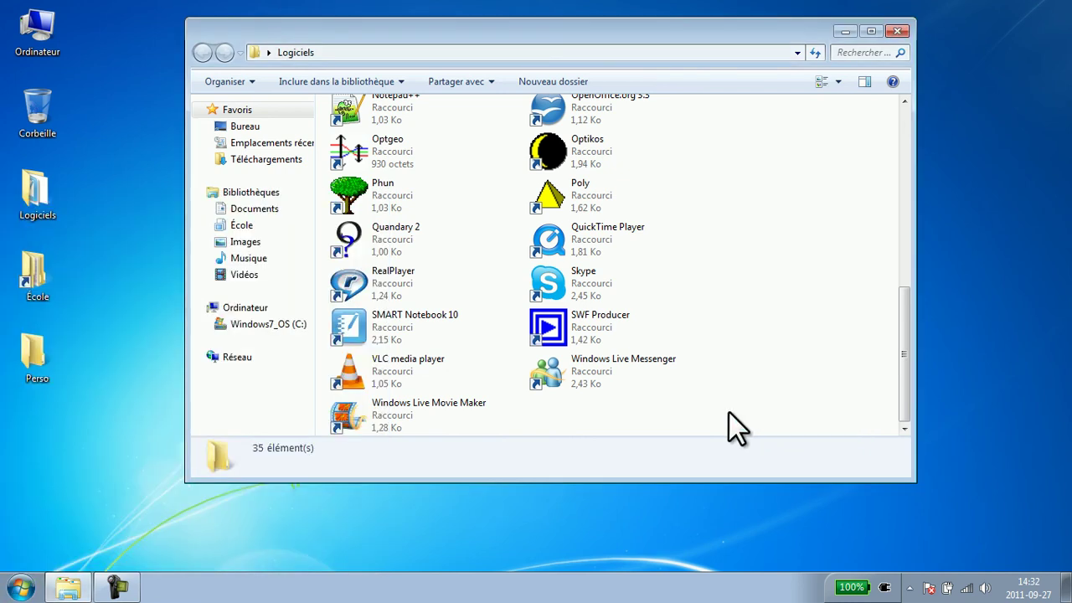
{"action": "scroll", "coordinate": [682, 256], "scroll_direction": "up", "scroll_amount": 5}
{"action": "scroll", "coordinate": [677, 244], "scroll_direction": "down", "scroll_amount": 5}
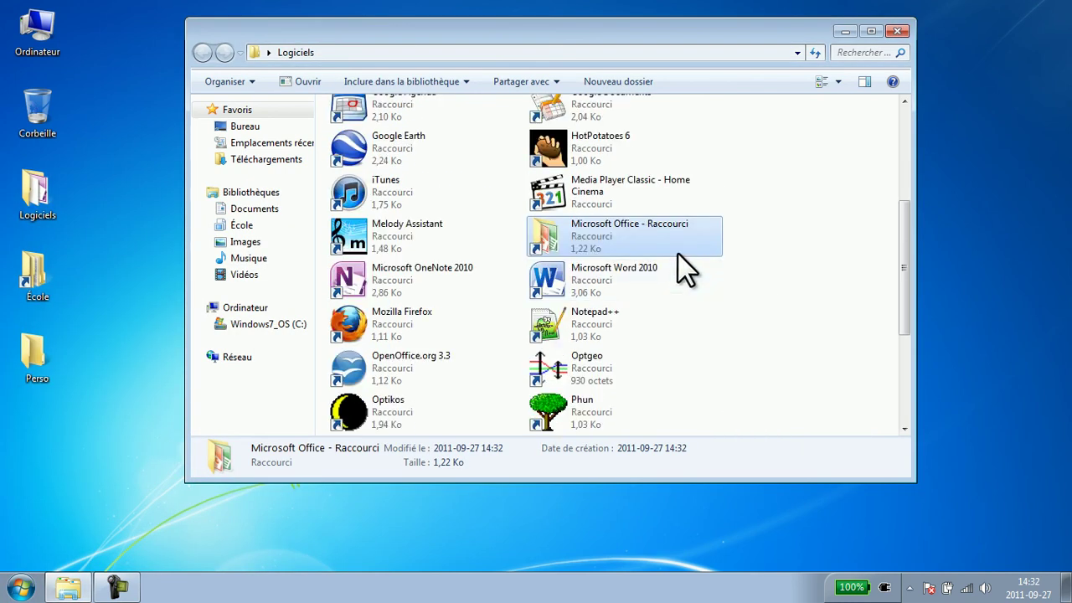
Examine the contents of the Microsoft Office shortcut in Logiciels and the original folder in the Start menu's program list
{"action": "double_click", "coordinate": [593, 229]}
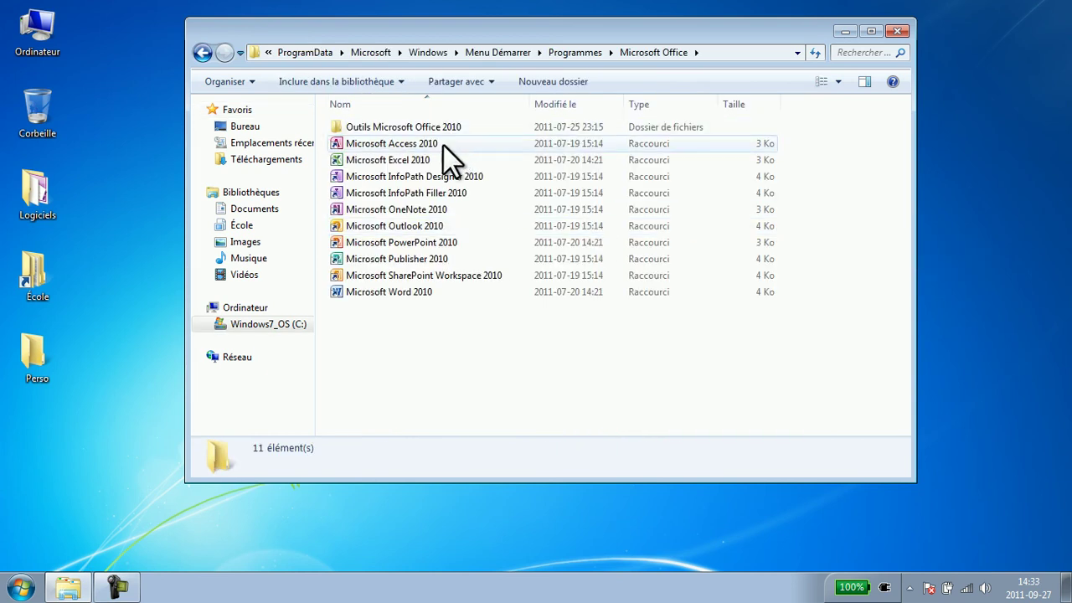
{"action": "left_click", "coordinate": [201, 53]}
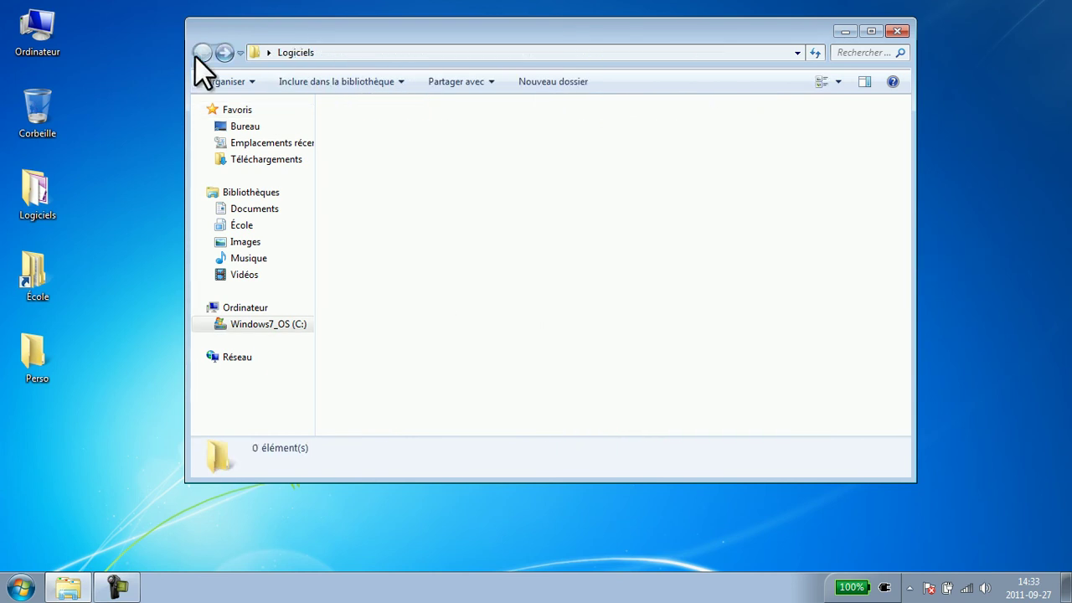
{"action": "left_click", "coordinate": [20, 586]}
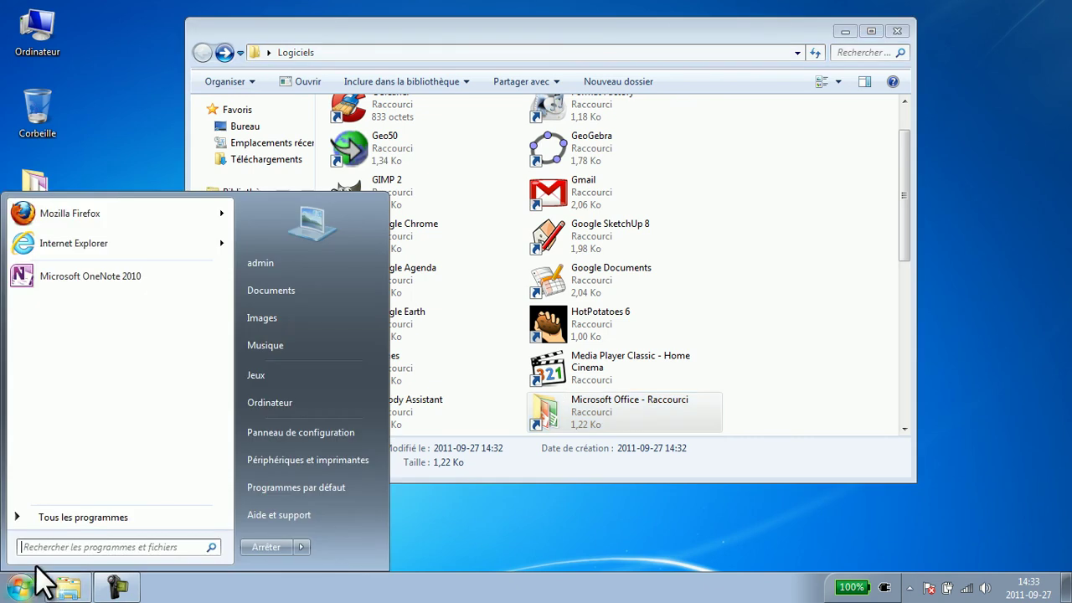
{"action": "left_click", "coordinate": [63, 517]}
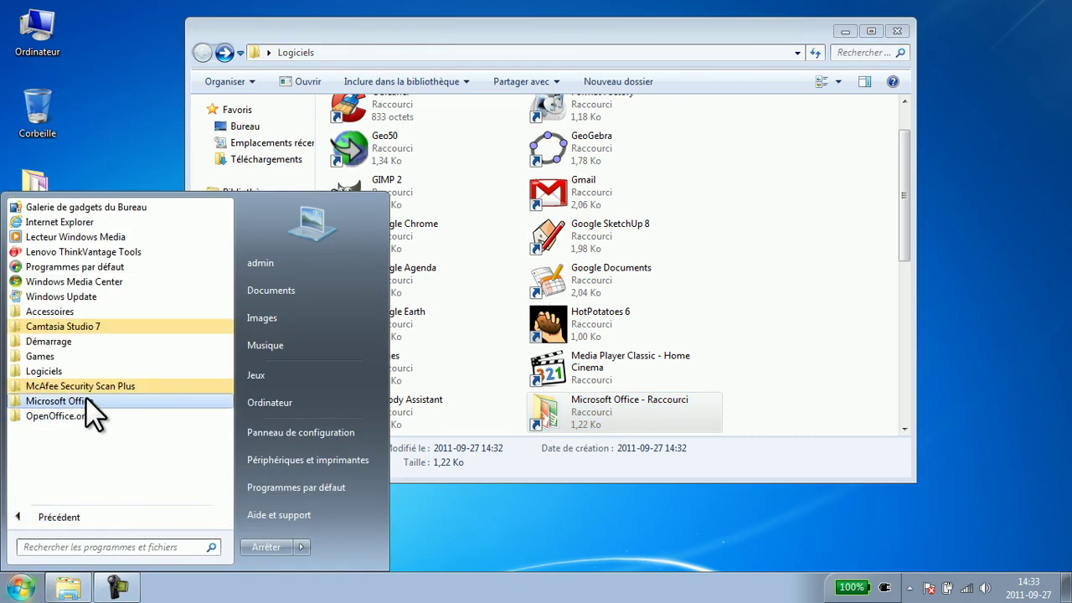
{"action": "left_click", "coordinate": [779, 305]}
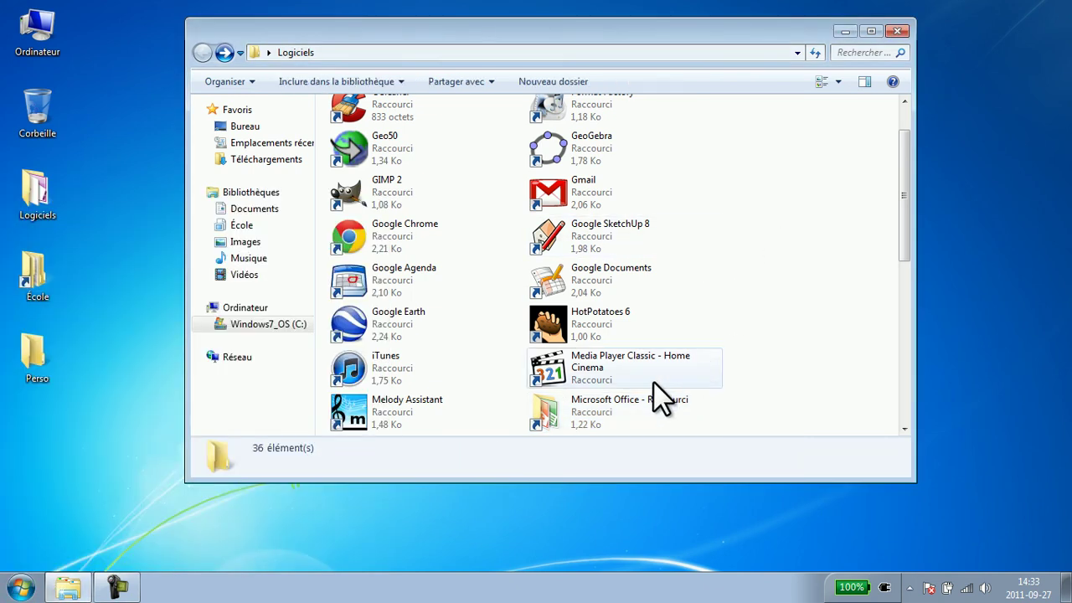
Delete the Microsoft Word 2010 shortcut from the Logiciels folder
{"action": "left_click", "coordinate": [656, 407]}
{"action": "scroll", "coordinate": [653, 408], "scroll_direction": "down", "scroll_amount": 1}
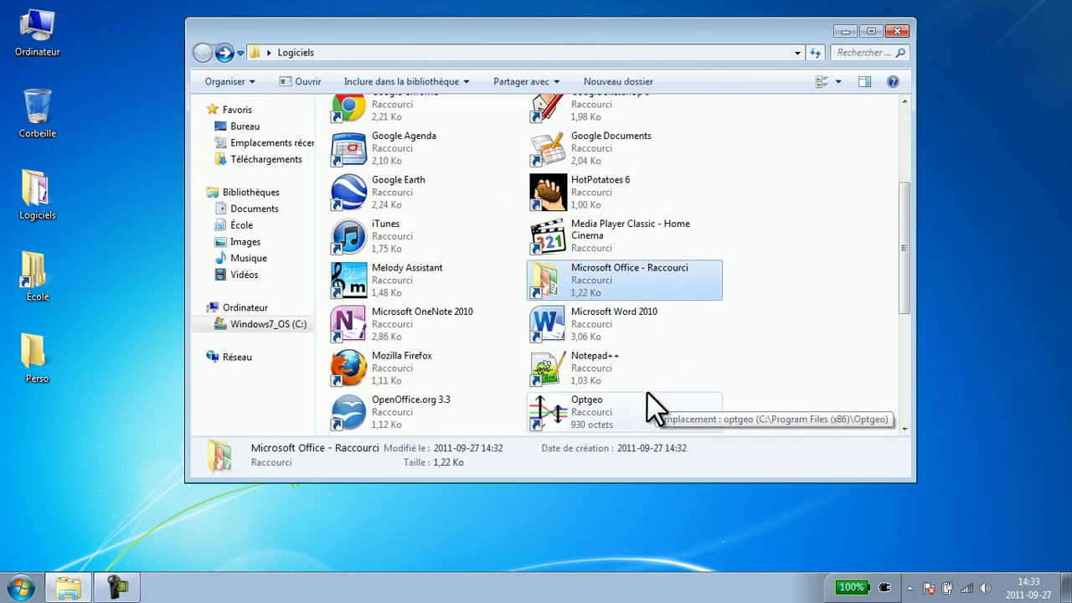
{"action": "left_click", "coordinate": [601, 335]}
{"action": "key", "text": "Delete"}
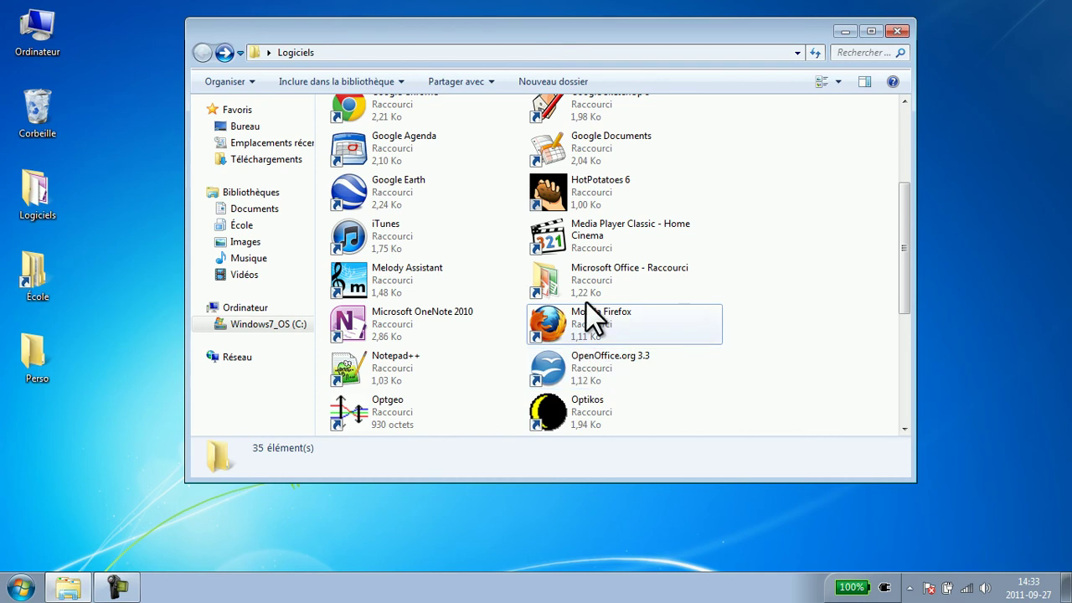
Delete the Microsoft OneNote 2010 shortcut from the Logiciels folder and confirm moving it to the Corbeille
{"action": "left_click", "coordinate": [594, 251]}
{"action": "scroll", "coordinate": [596, 283], "scroll_direction": "up", "scroll_amount": 1}
{"action": "scroll", "coordinate": [598, 282], "scroll_direction": "up", "scroll_amount": 1}
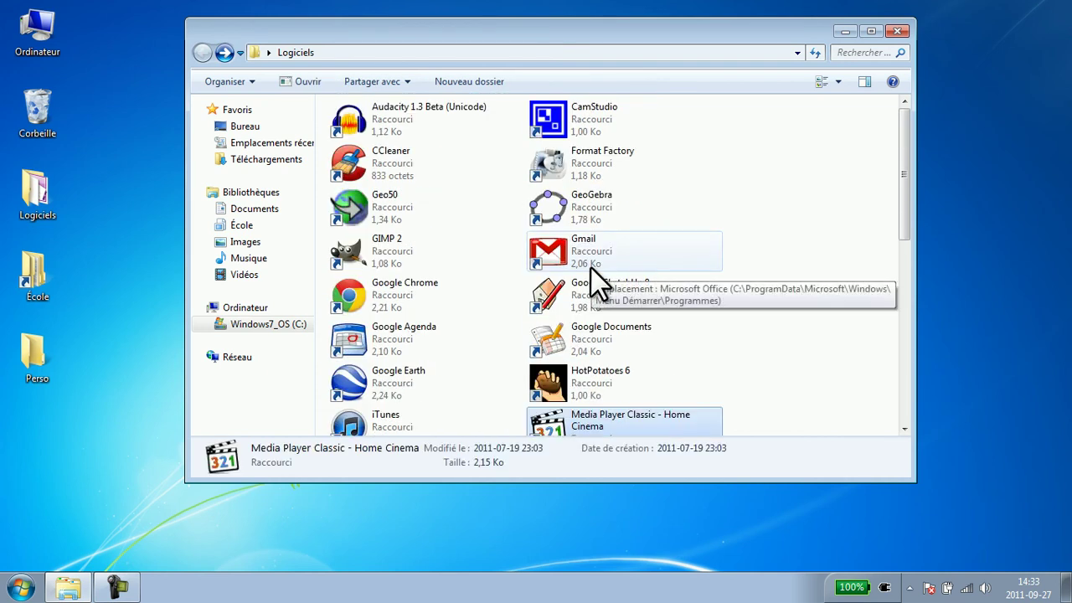
{"action": "scroll", "coordinate": [598, 272], "scroll_direction": "down", "scroll_amount": 3}
{"action": "left_click", "coordinate": [410, 274]}
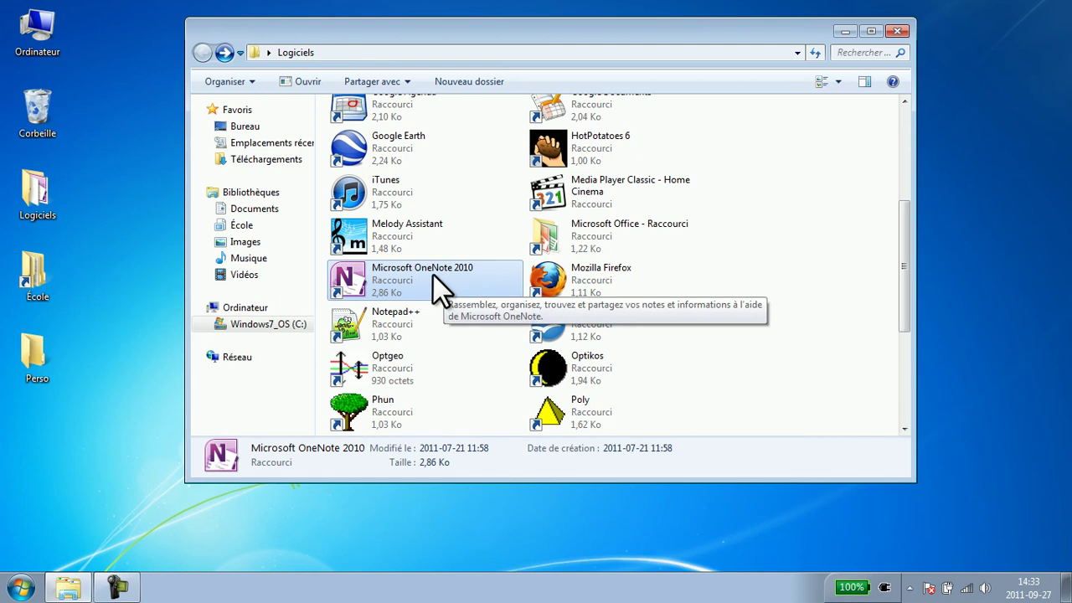
{"action": "right_click", "coordinate": [433, 275]}
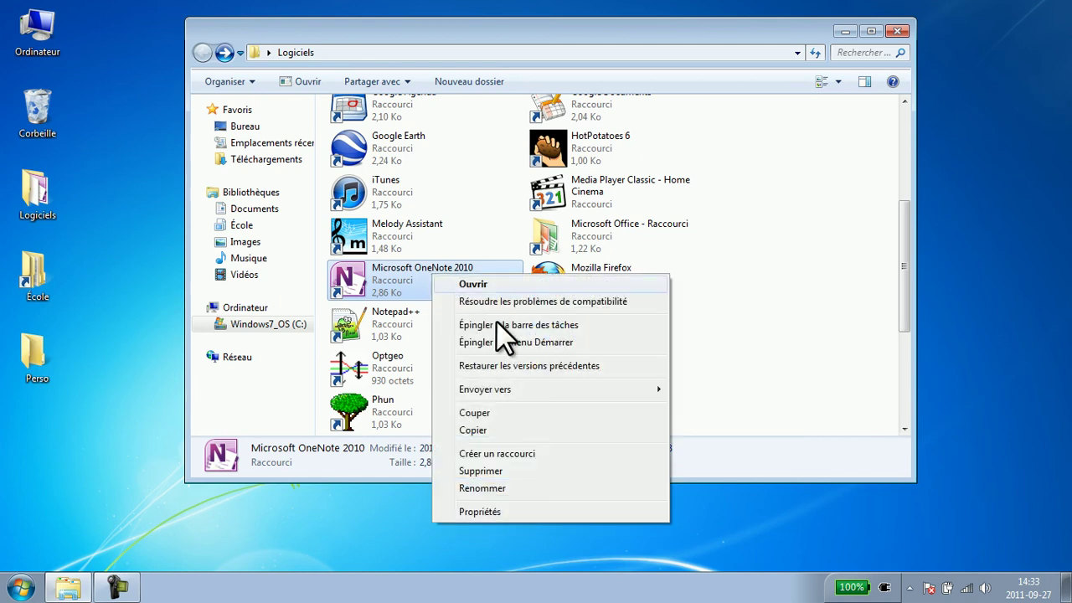
{"action": "left_click", "coordinate": [505, 469]}
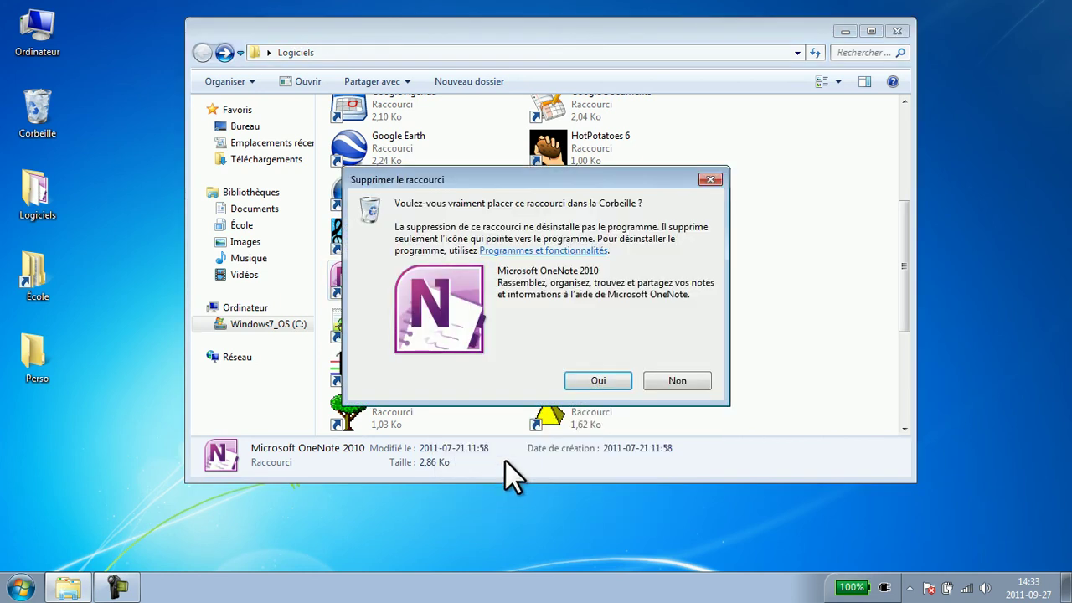
{"action": "left_click", "coordinate": [598, 381]}
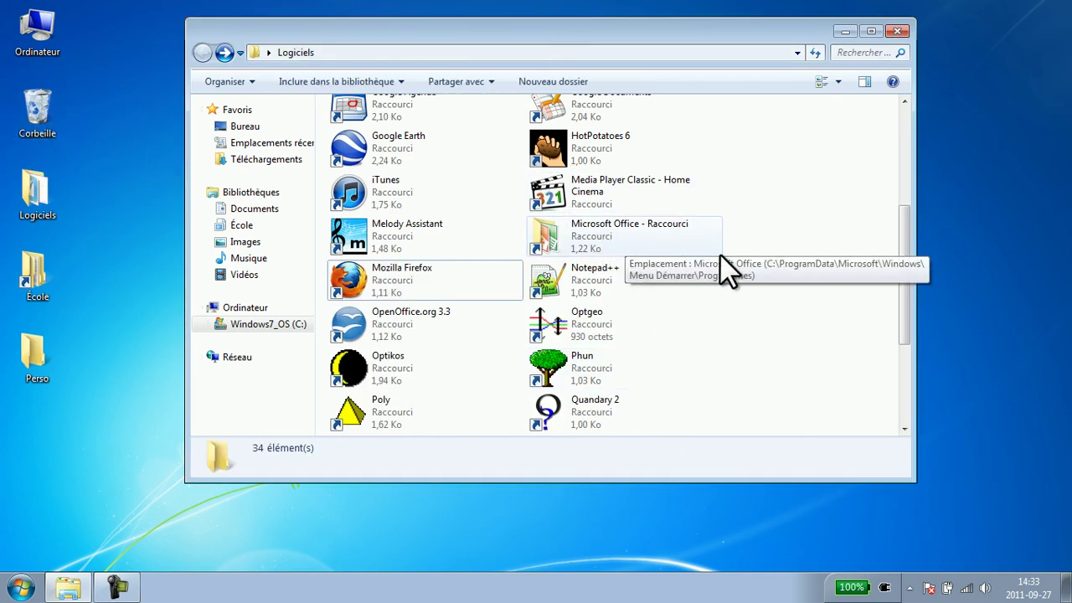
Check the programs inside the Microsoft Office shortcut, return to Logiciels and close the window
{"action": "scroll", "coordinate": [701, 259], "scroll_direction": "up", "scroll_amount": 2}
{"action": "double_click", "coordinate": [649, 335]}
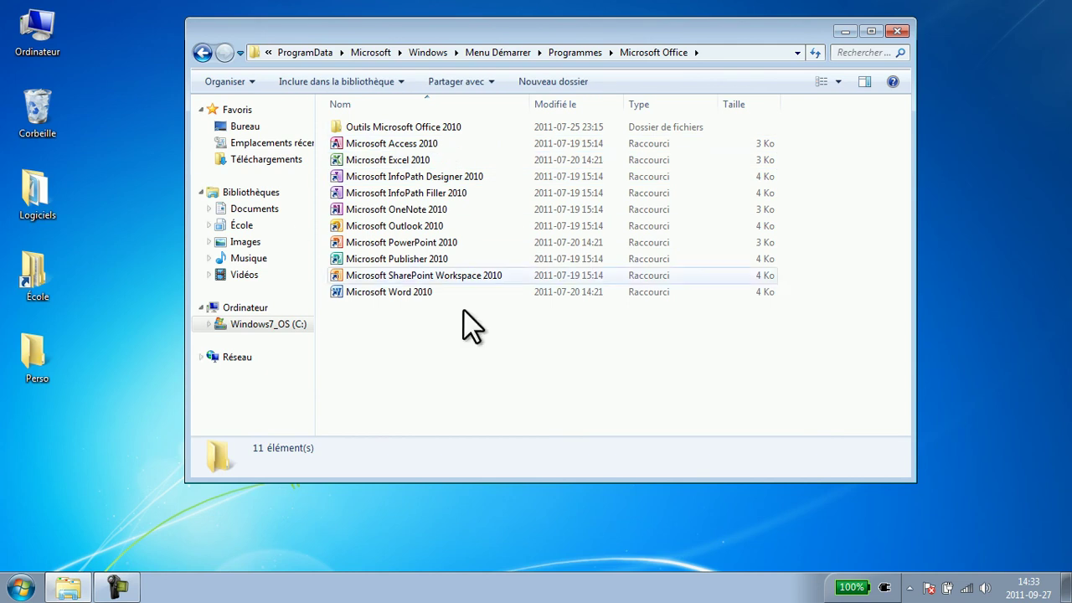
{"action": "left_click", "coordinate": [201, 53]}
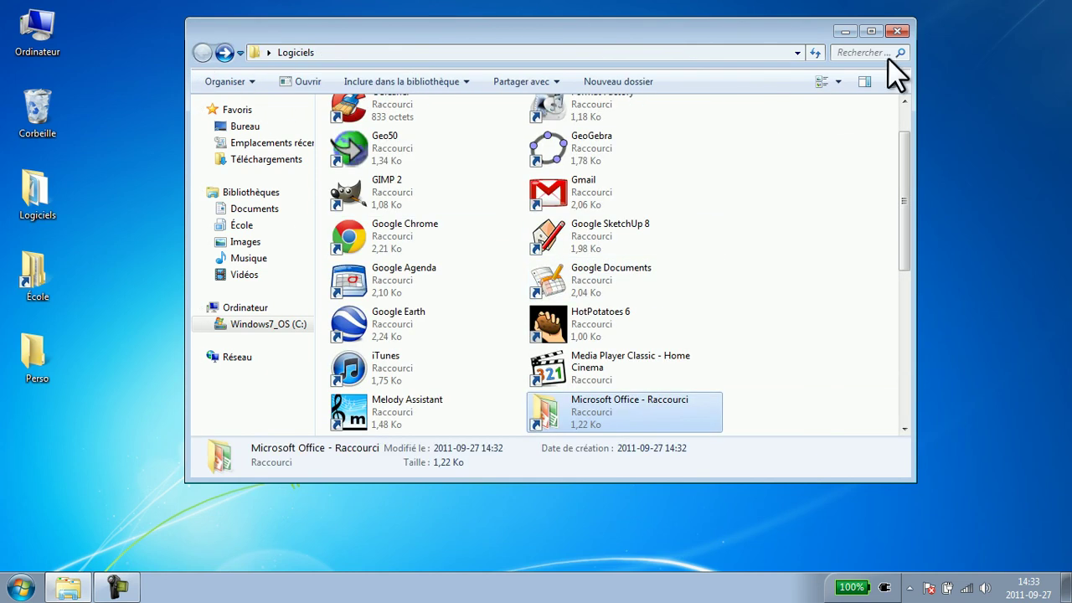
{"action": "left_click", "coordinate": [903, 34]}
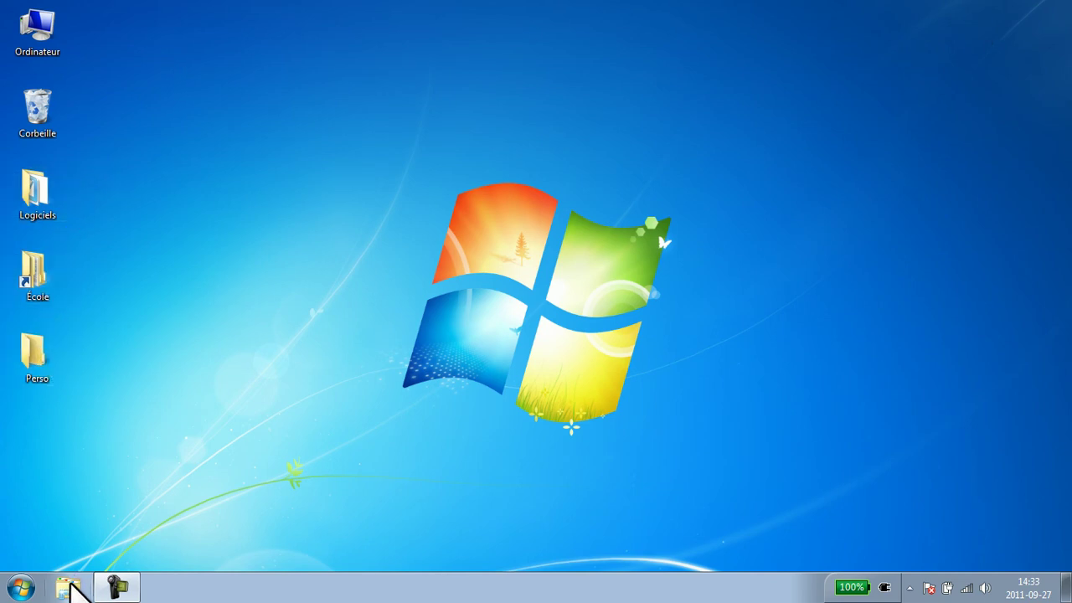
Open the Bibliothèques window and close it again
{"action": "left_click", "coordinate": [70, 589]}
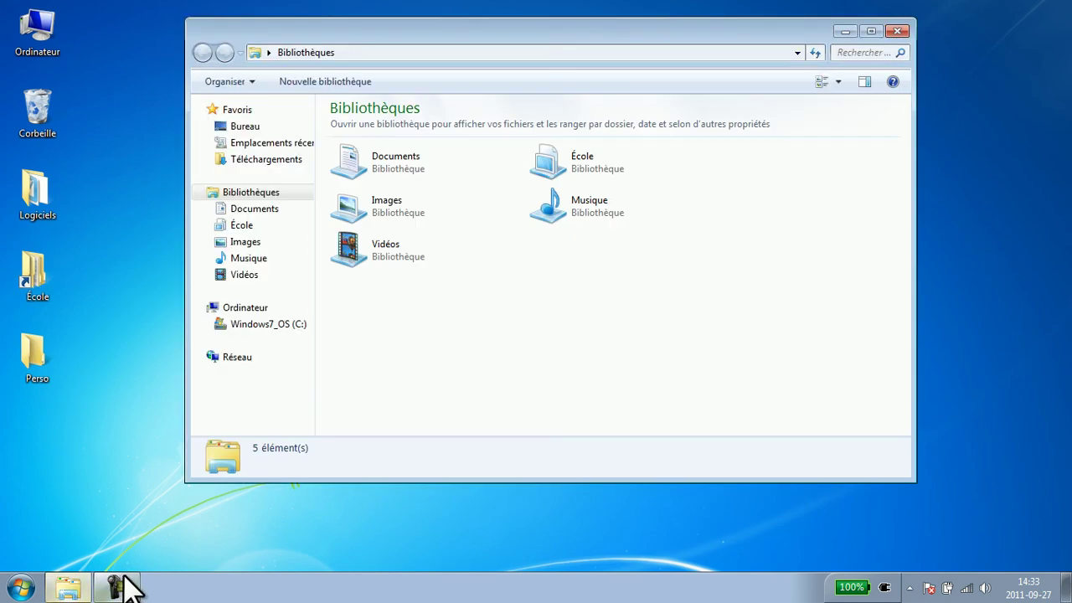
{"action": "left_click", "coordinate": [898, 31]}
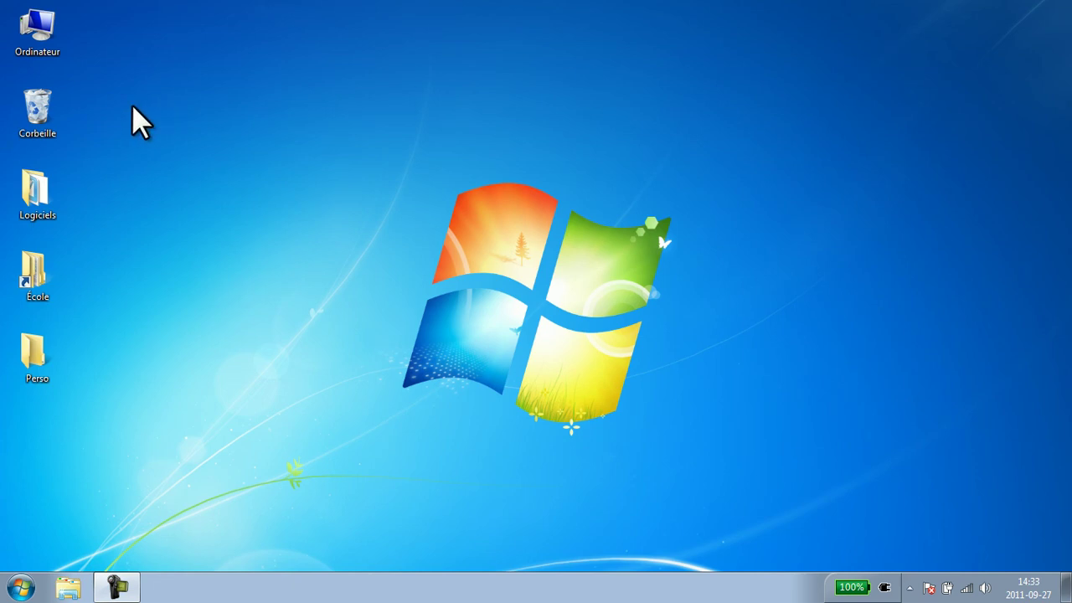
Empty the Corbeille on the desktop
{"action": "right_click", "coordinate": [41, 124]}
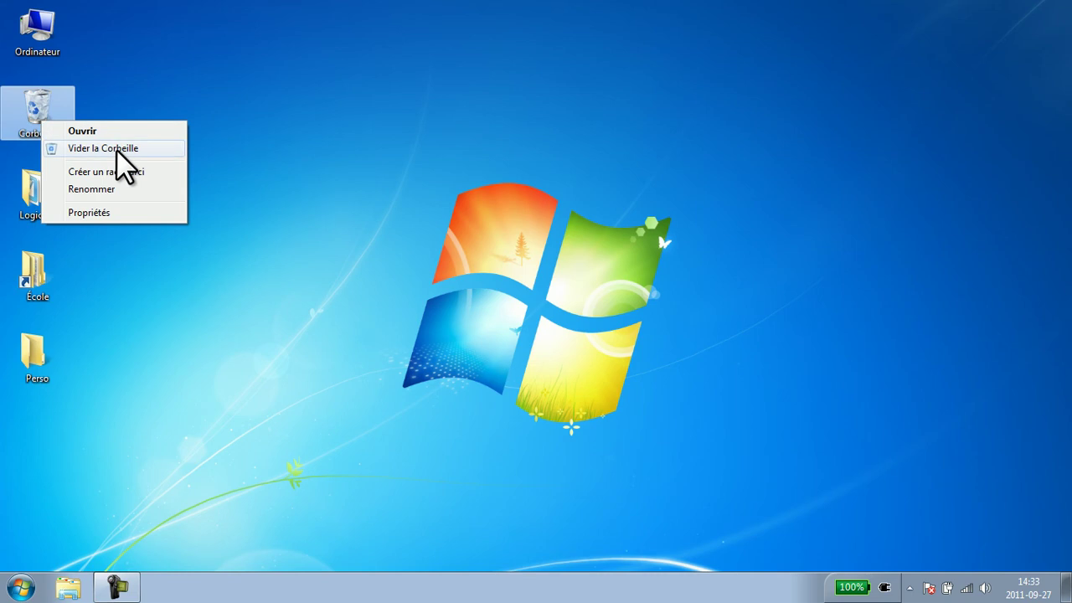